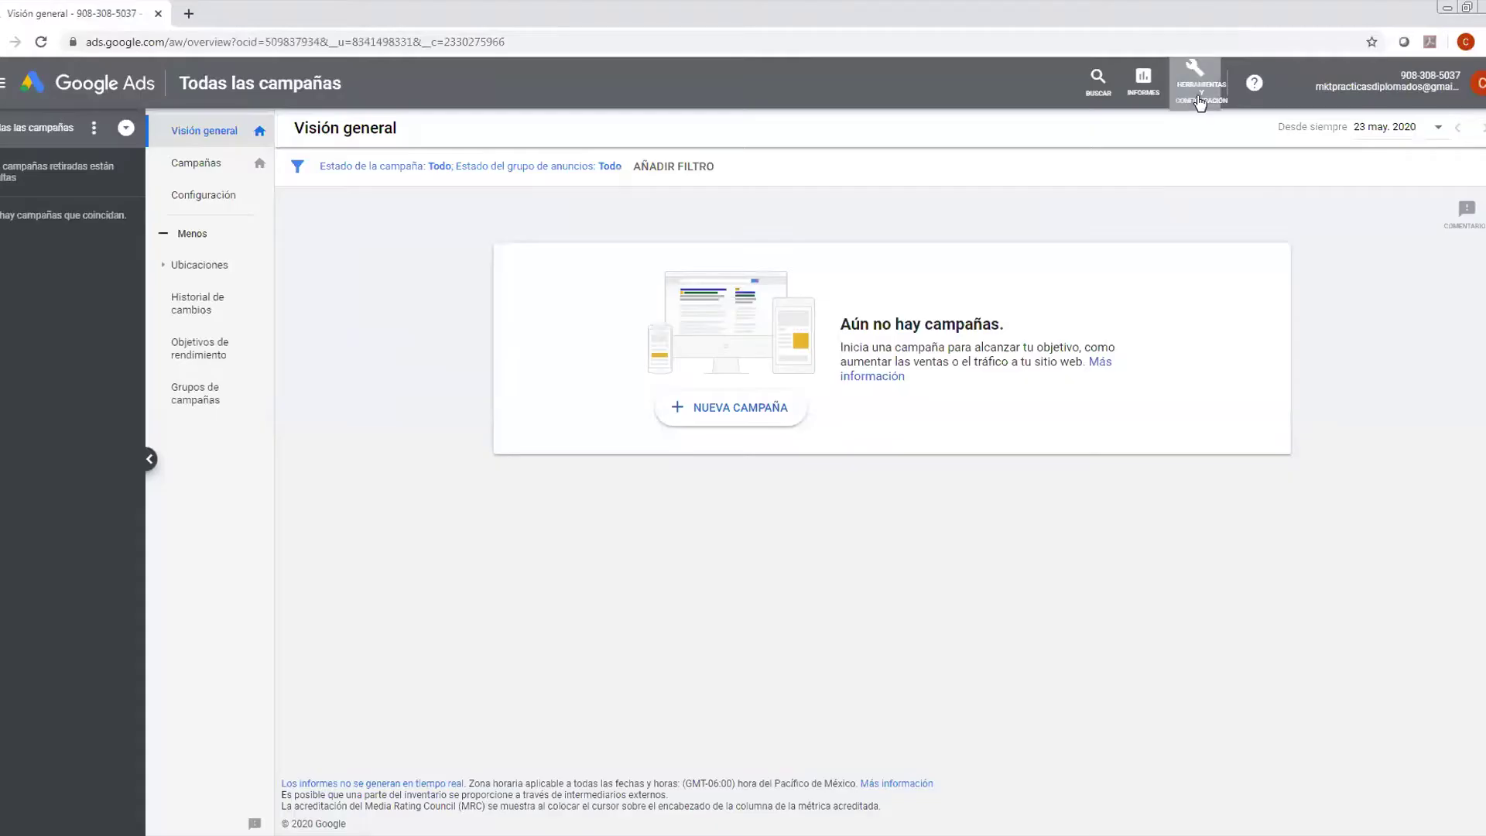
# Open the billing settings of the account and set the billing country to México.
pyautogui.click(1203, 91)
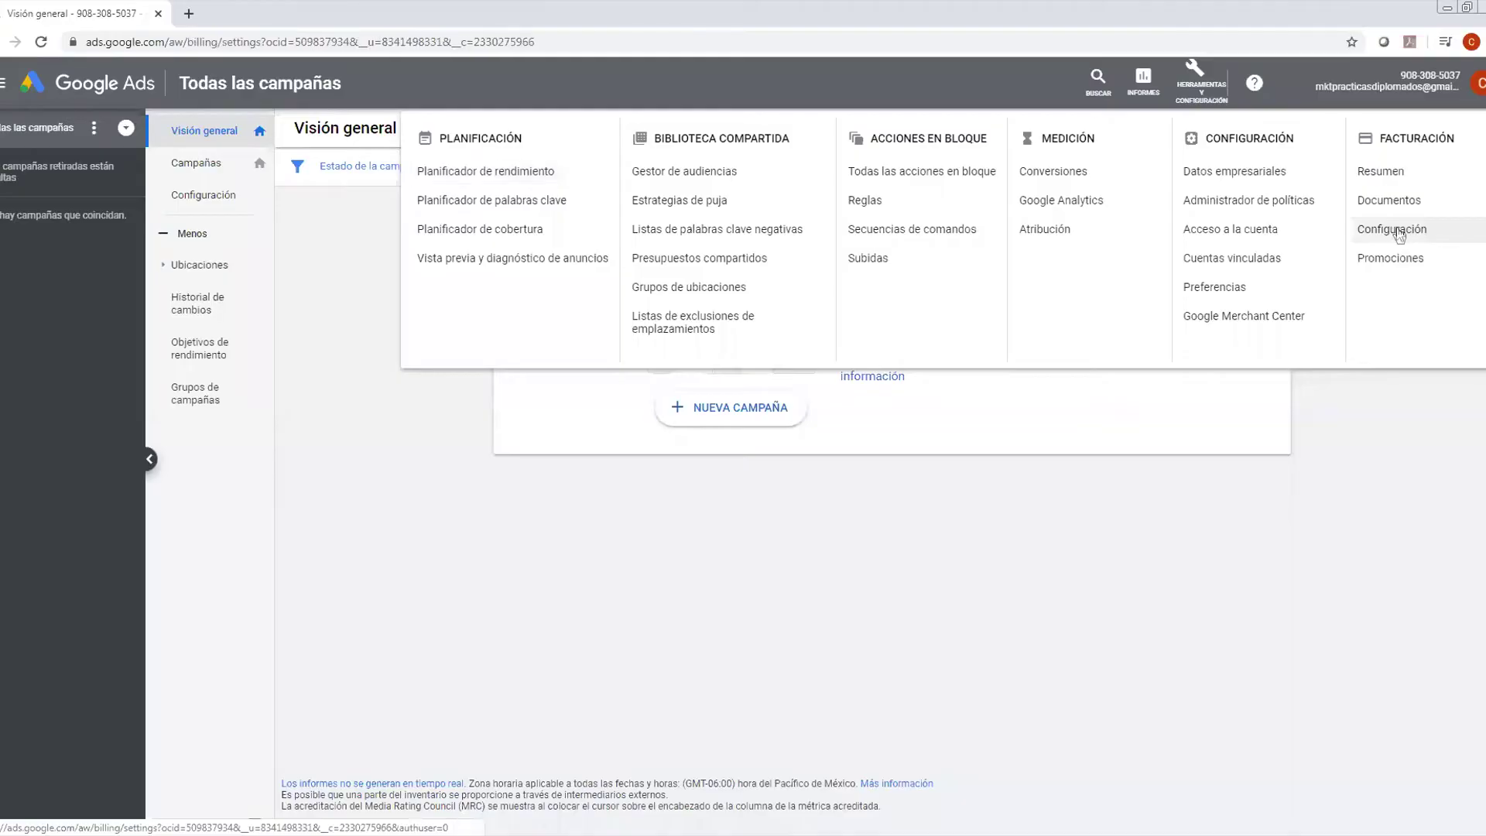
pyautogui.click(1399, 233)
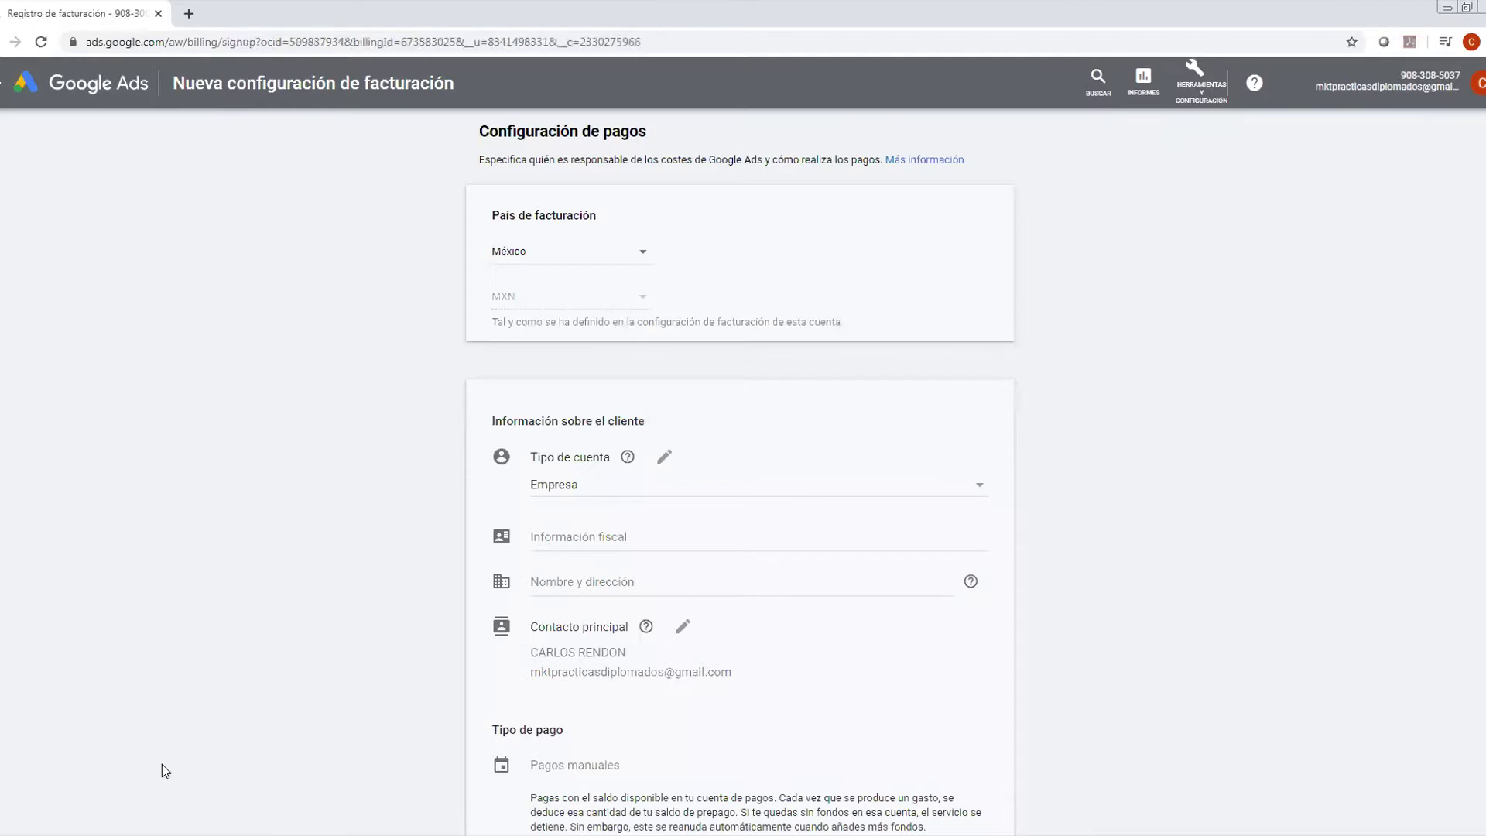
pyautogui.click(637, 256)
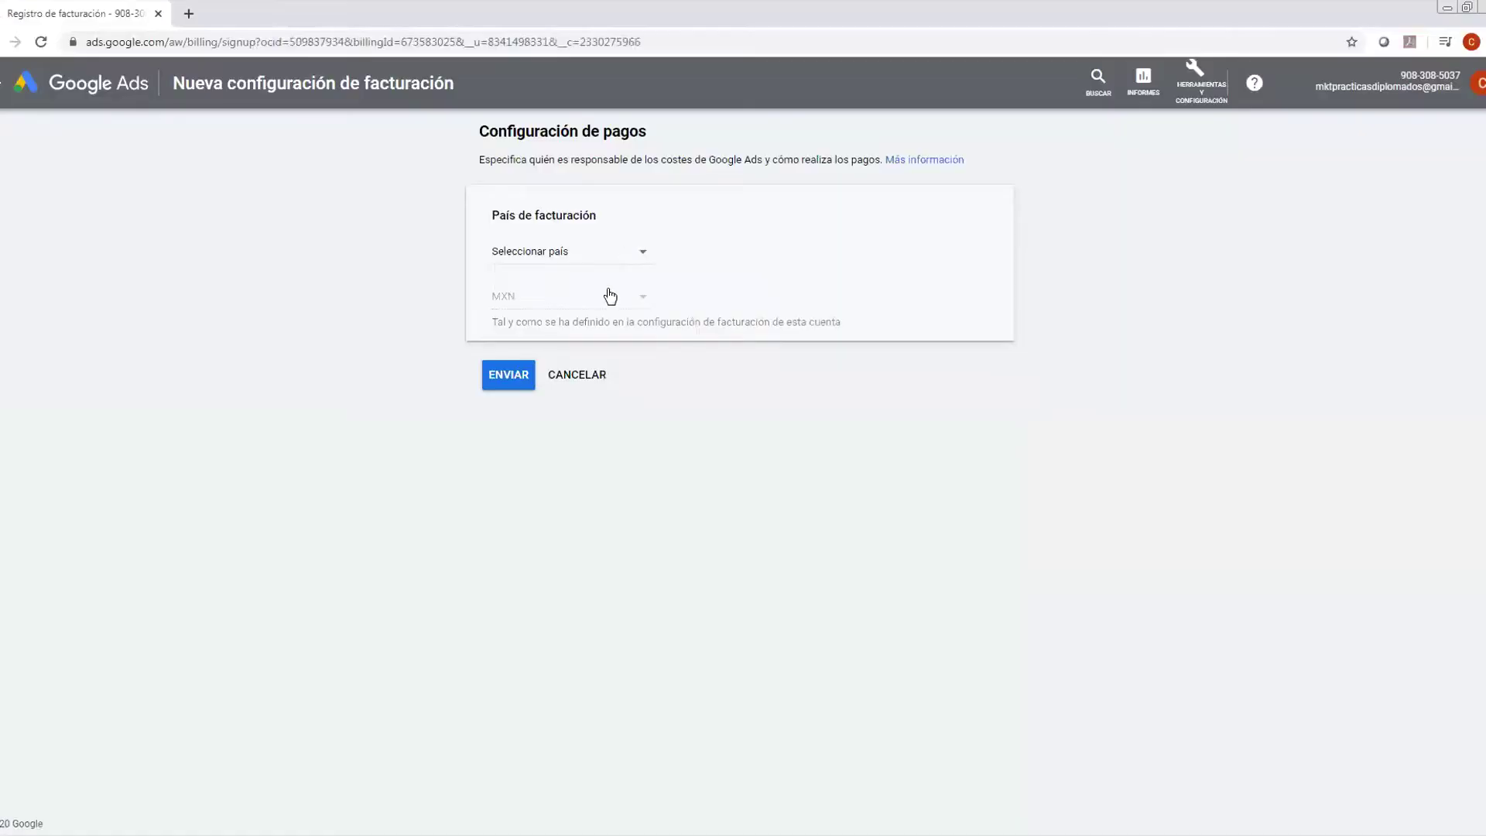
pyautogui.click(609, 294)
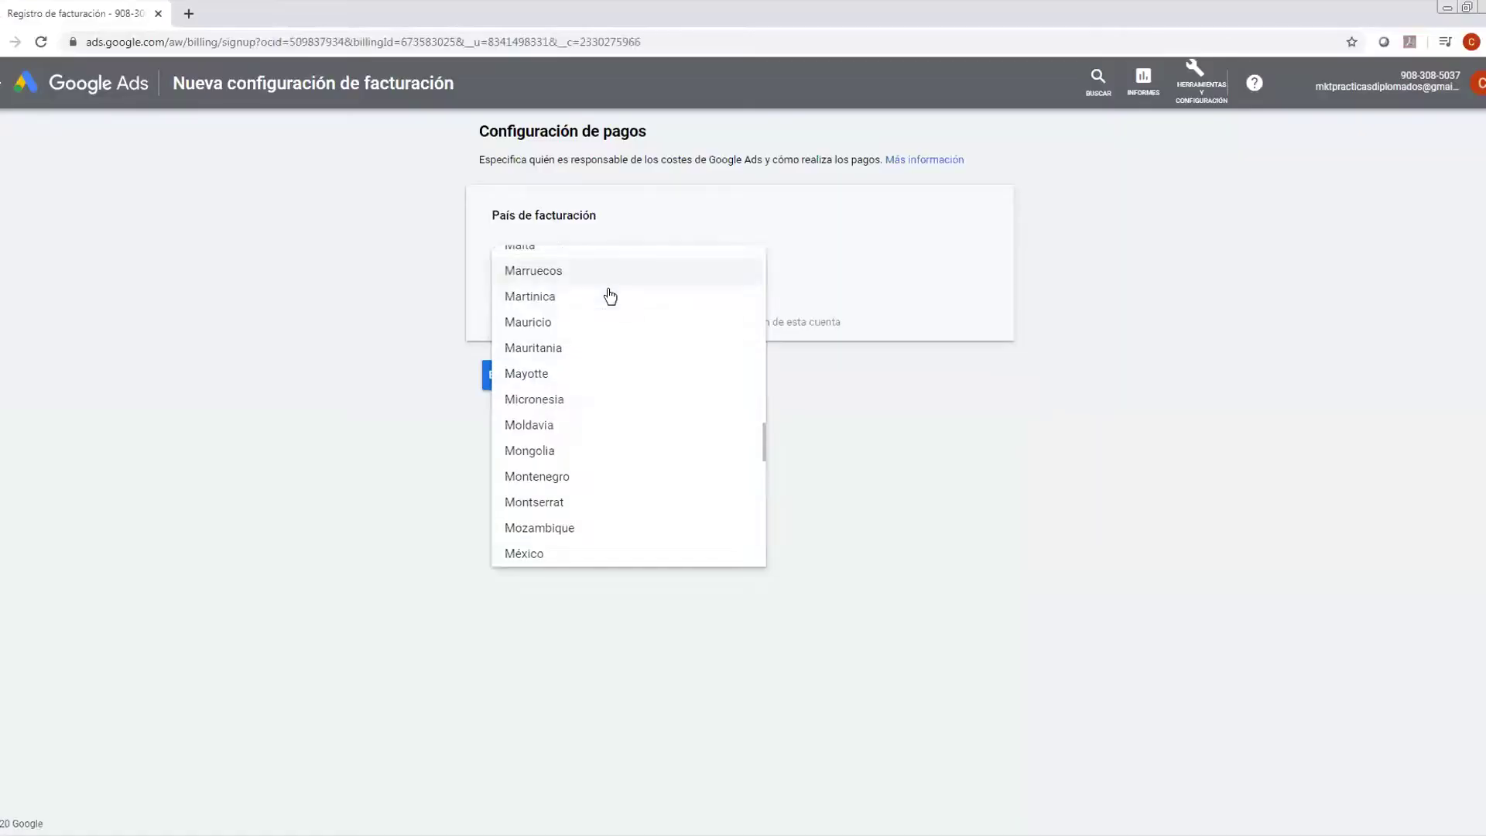
pyautogui.click(541, 554)
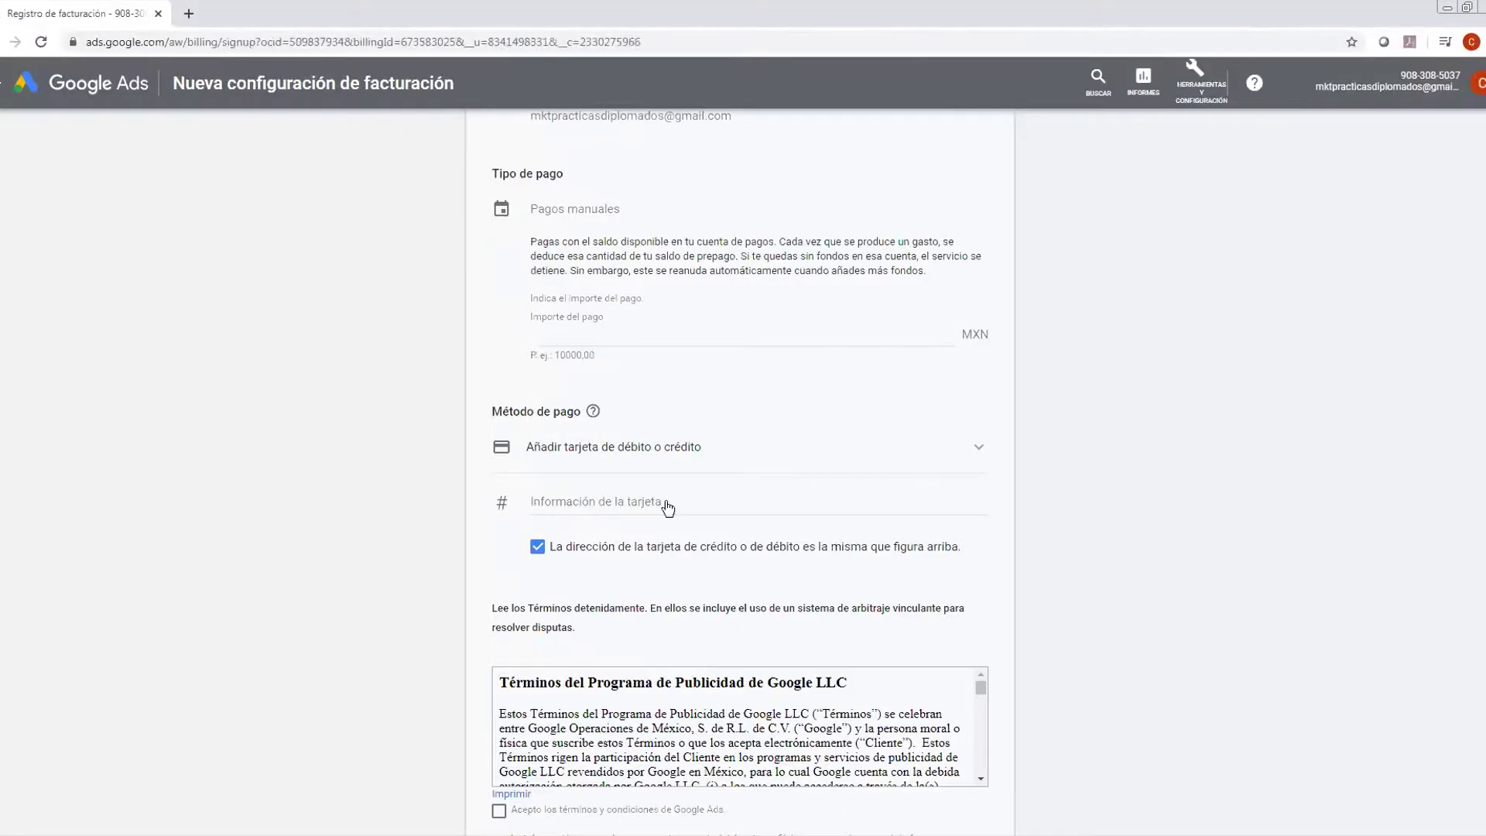
# Change the customer's account type to Particular and fill in the RFC tax number.
pyautogui.scroll(1, 667, 507)
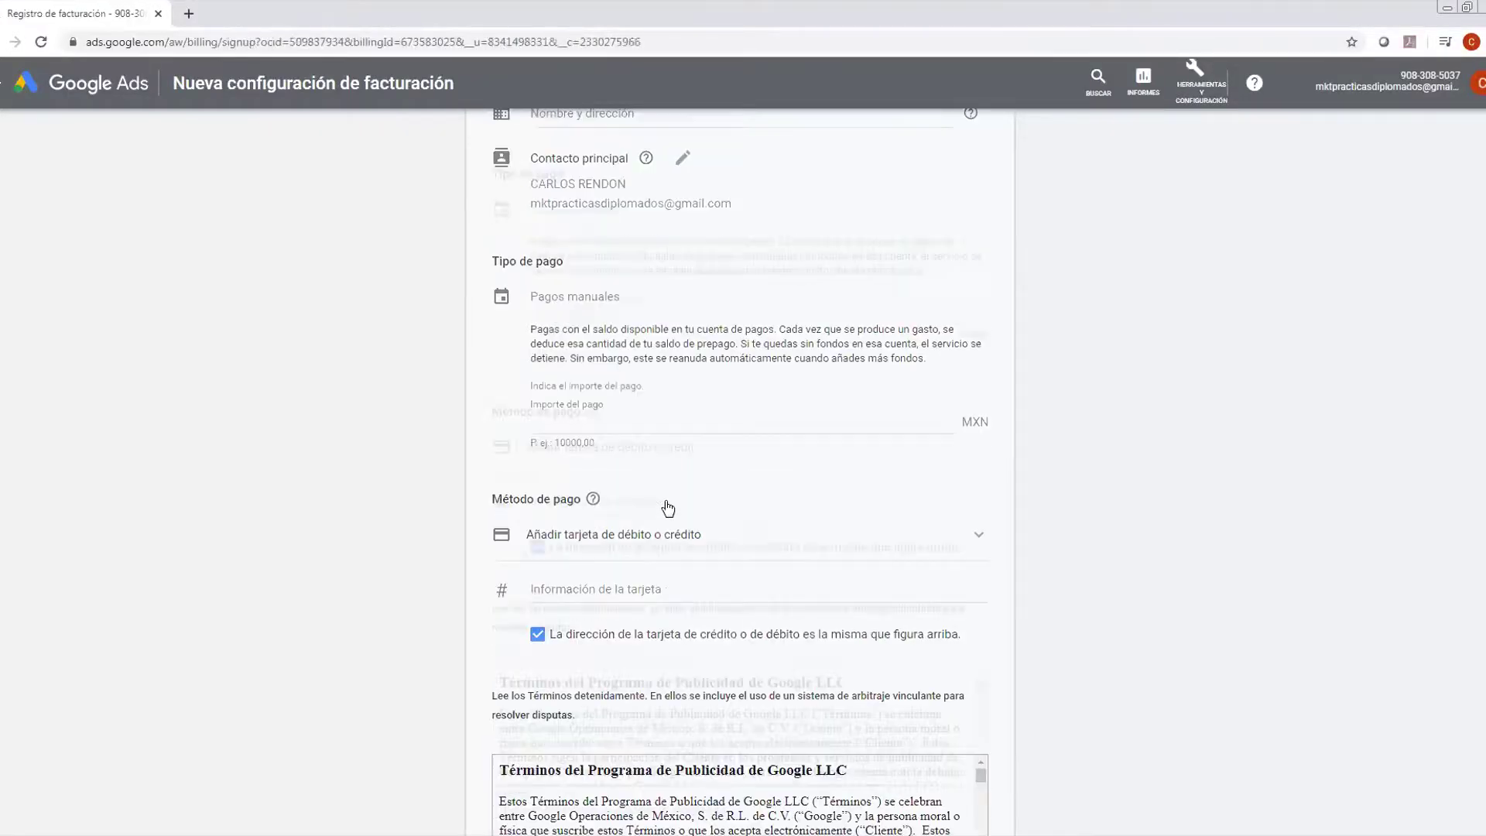
pyautogui.scroll(5, 666, 500)
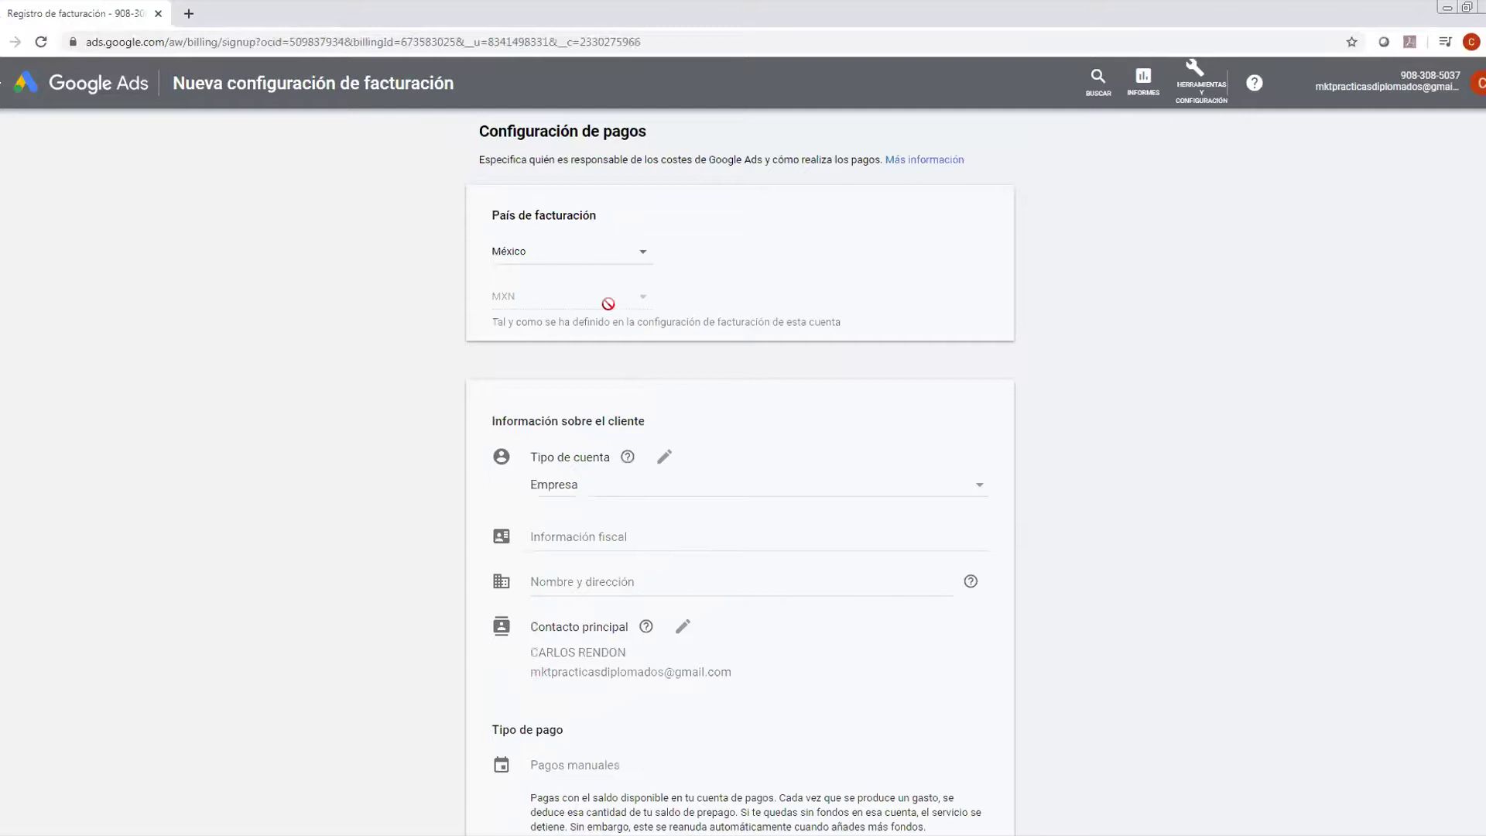
pyautogui.scroll(-2, 597, 362)
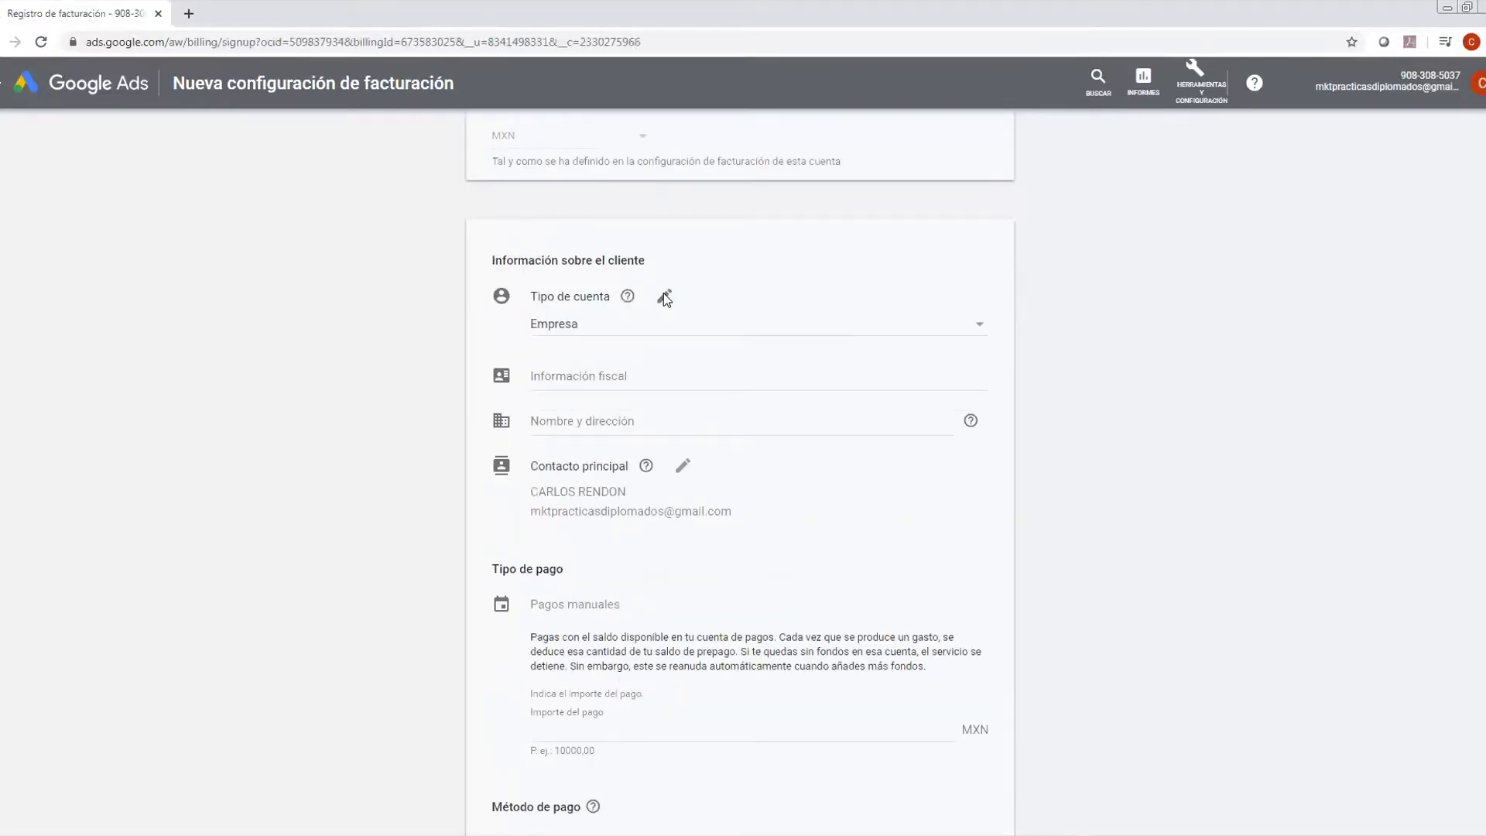
pyautogui.click(665, 297)
pyautogui.click(979, 334)
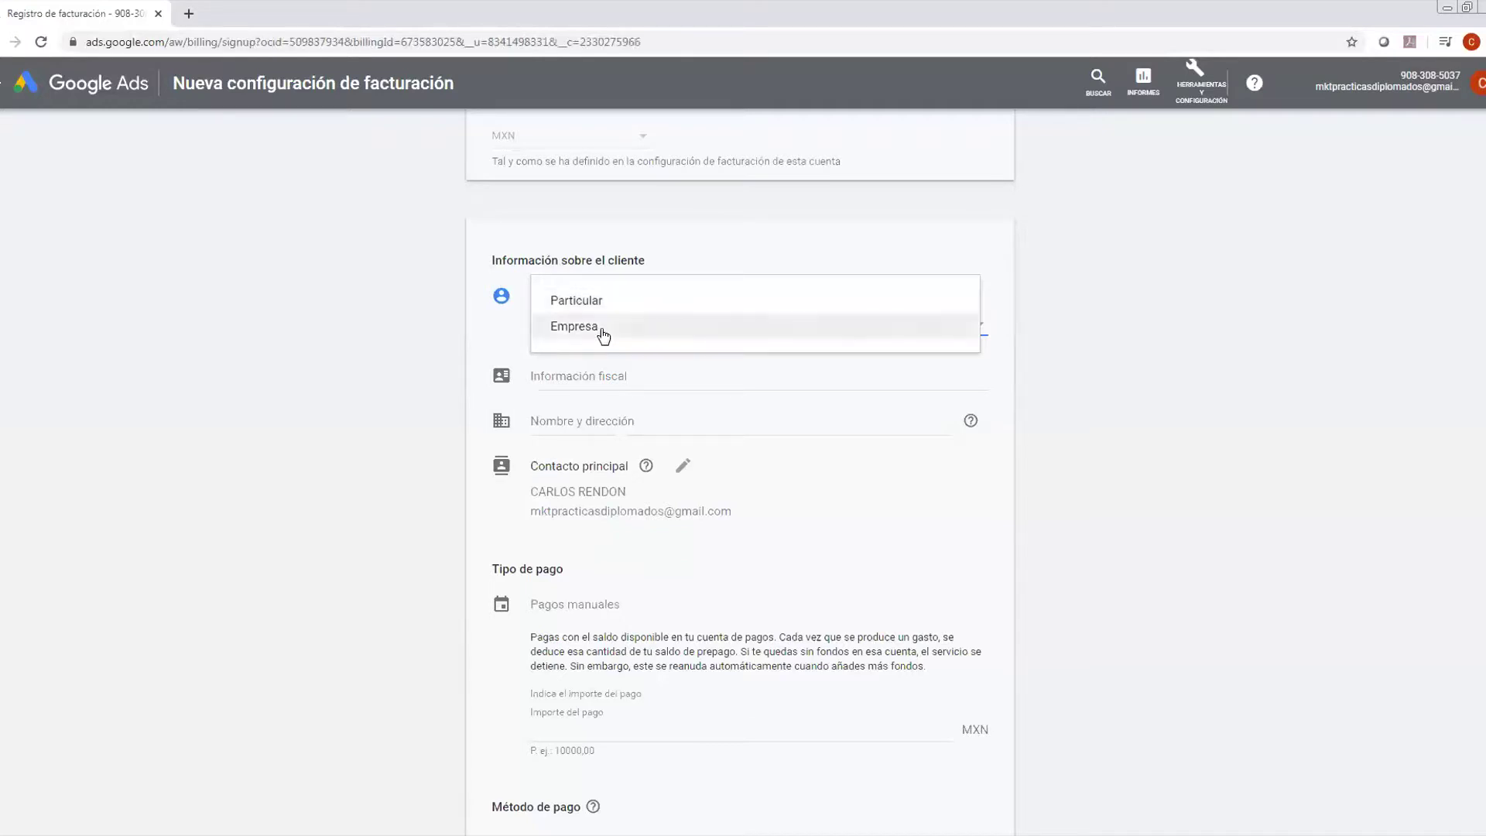
pyautogui.click(599, 303)
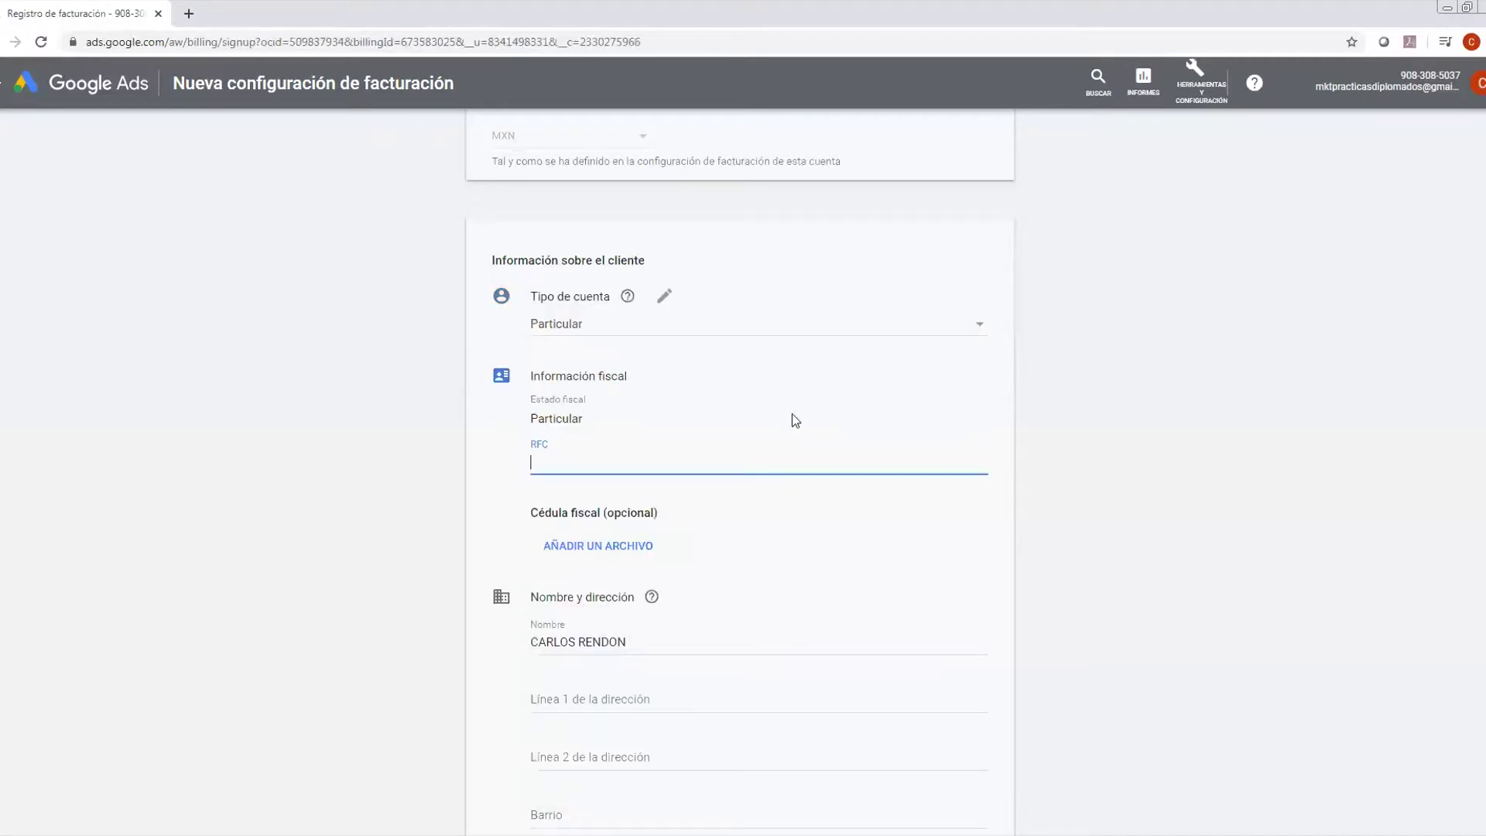
pyautogui.click(549, 464)
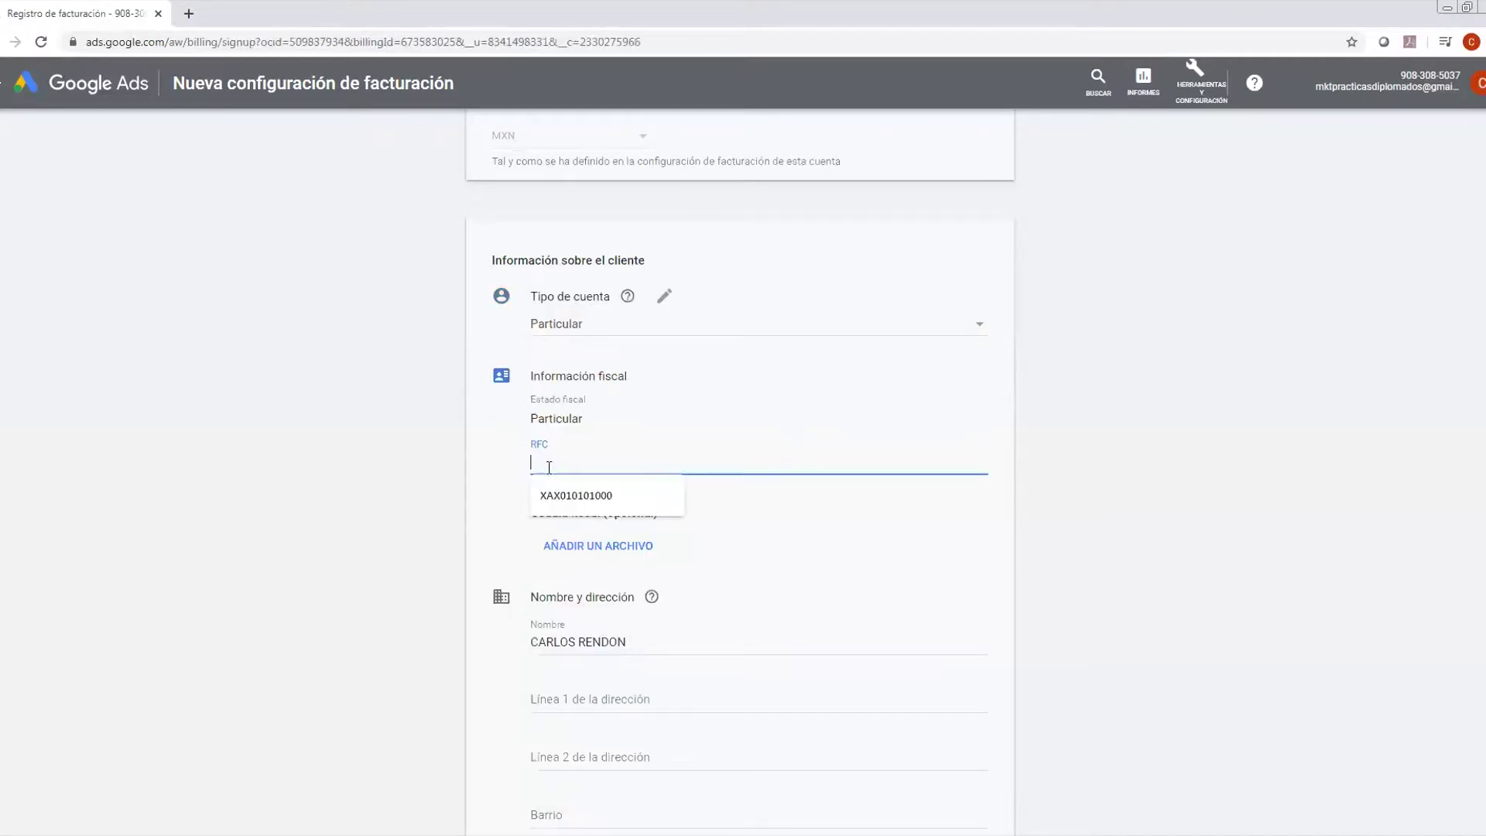
pyautogui.click(559, 494)
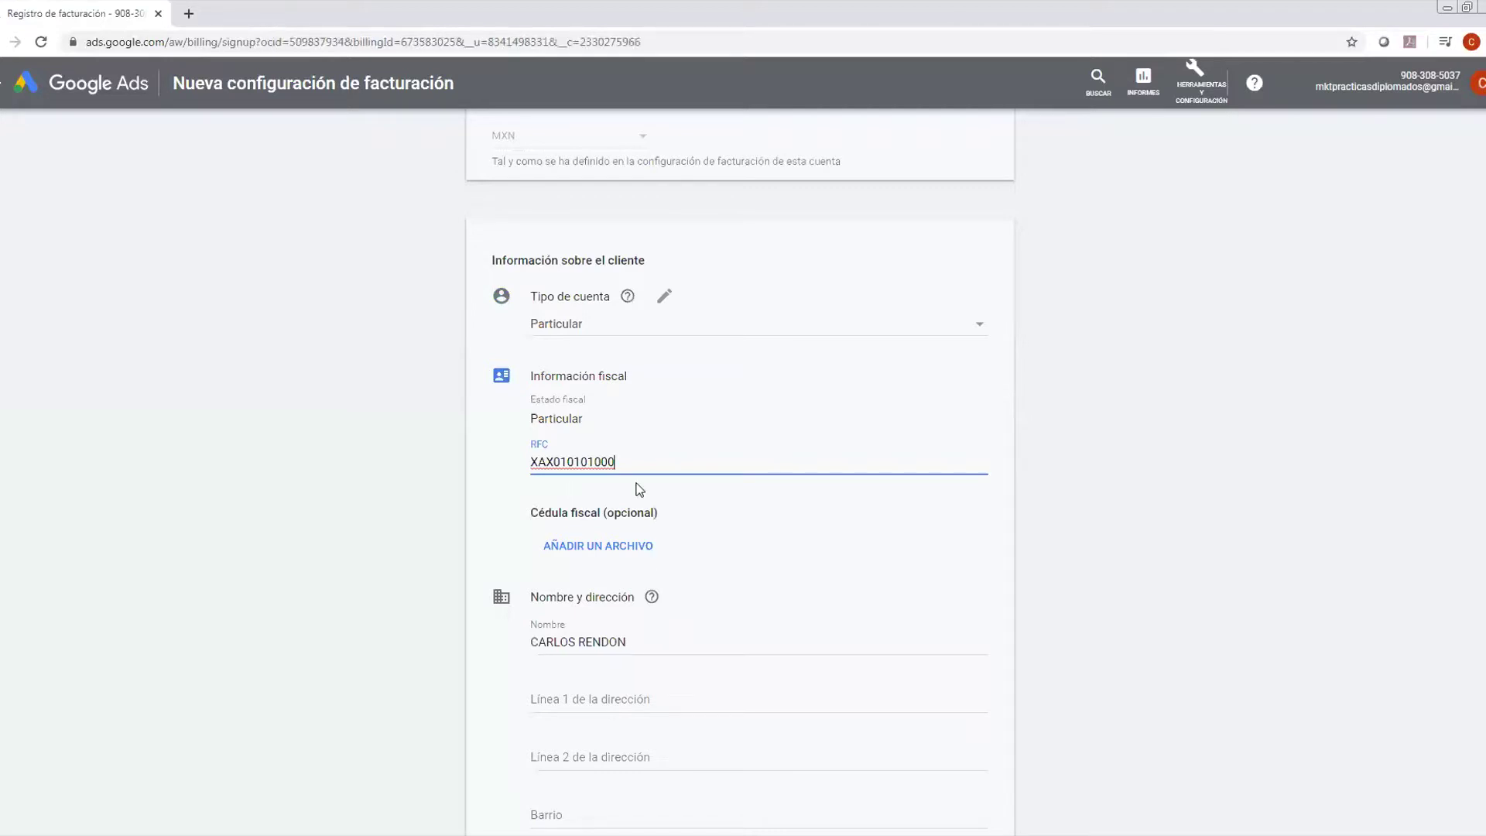
# Fill in the first line of the customer's address in capital letters.
pyautogui.scroll(-3, 890, 400)
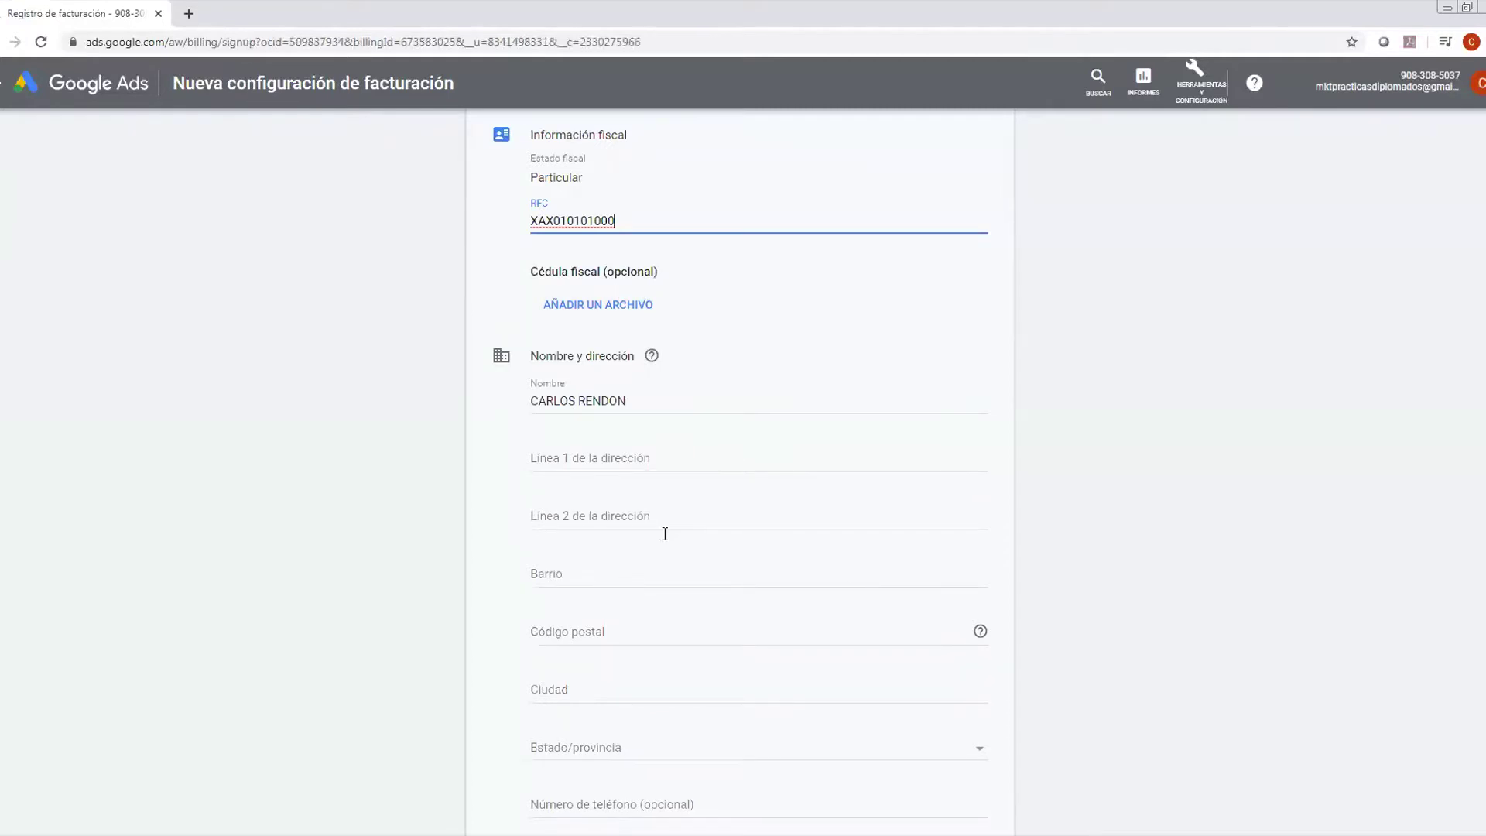
pyautogui.click(619, 454)
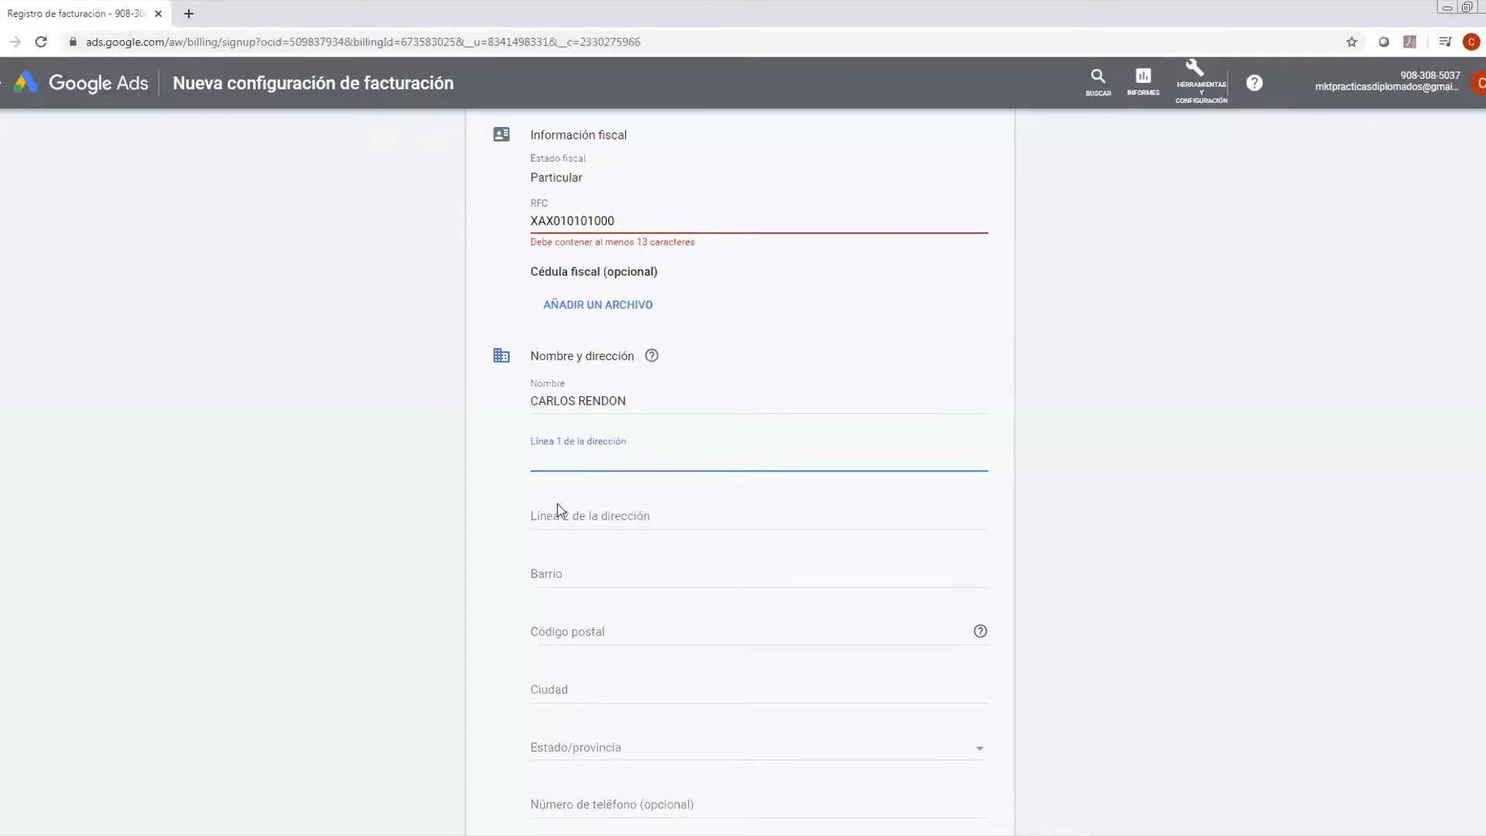
pyautogui.click(546, 397)
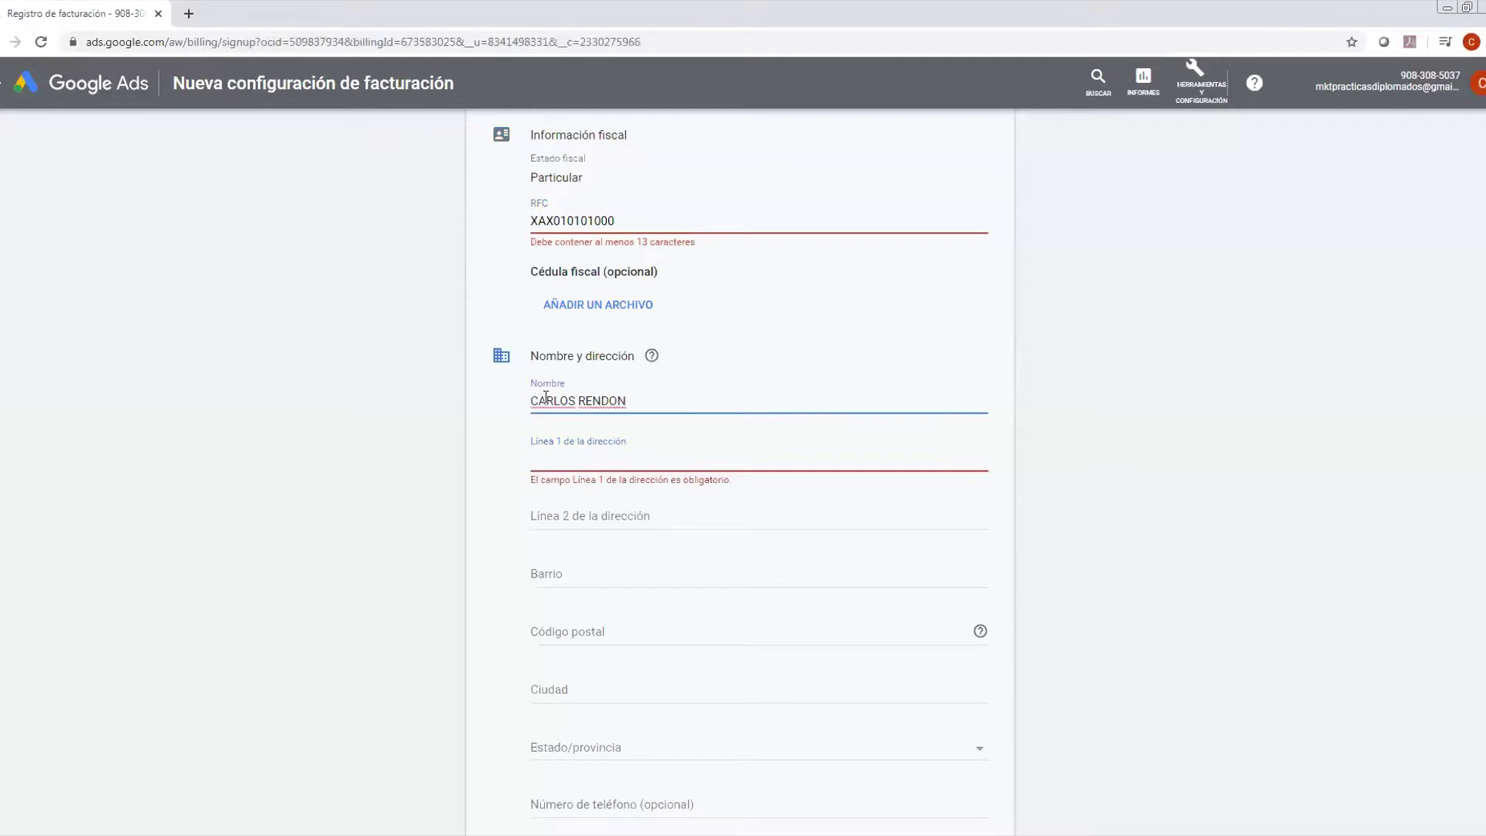
pyautogui.click(895, 447)
pyautogui.scroll(-2, 599, 425)
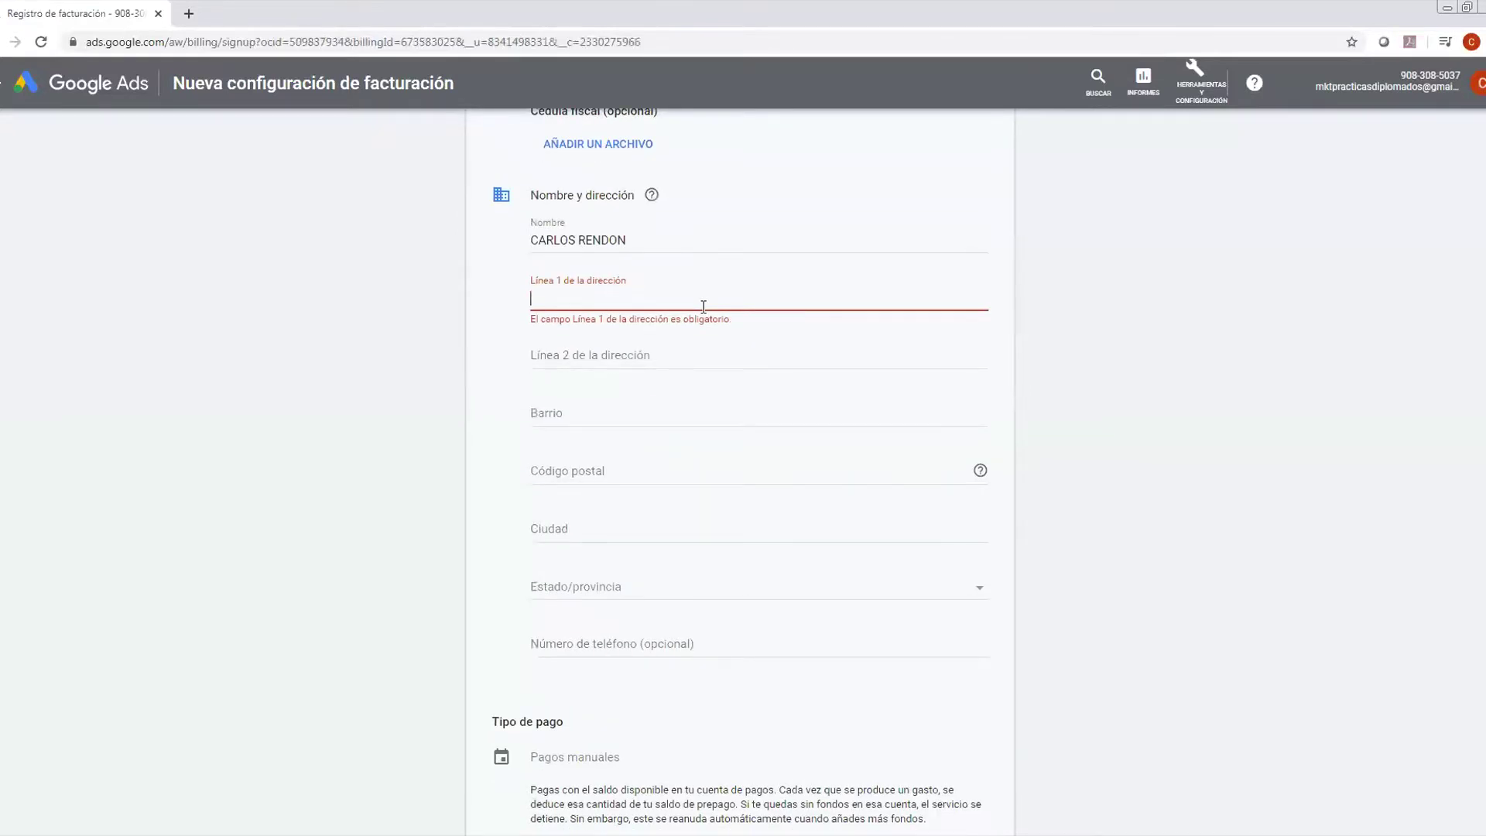
pyautogui.write('domicil')
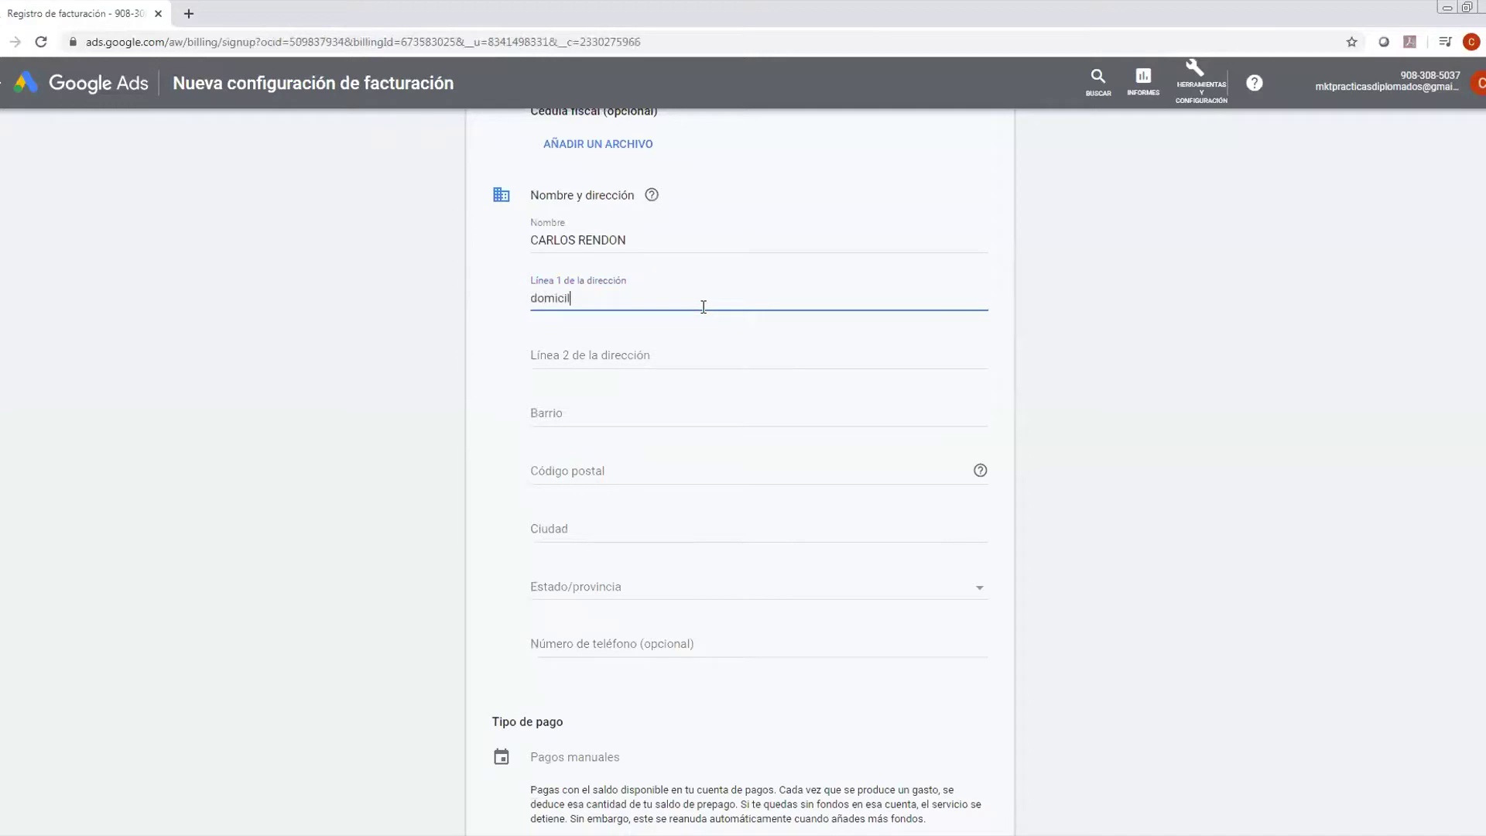
pyautogui.press('BackSpace')
pyautogui.press('BackSpace')
pyautogui.press('BackSpace')
pyautogui.press('BackSpace')
pyautogui.press('BackSpace')
pyautogui.press('BackSpace')
pyautogui.press('BackSpace')
pyautogui.write('DOMIC ILIO')
pyautogui.press('BackSpace')
pyautogui.press('BackSpace')
pyautogui.press('BackSpace')
pyautogui.press('BackSpace')
pyautogui.press('BackSpace')
pyautogui.write('ILIO CONOCIDO')
pyautogui.doubleClick(703, 305)
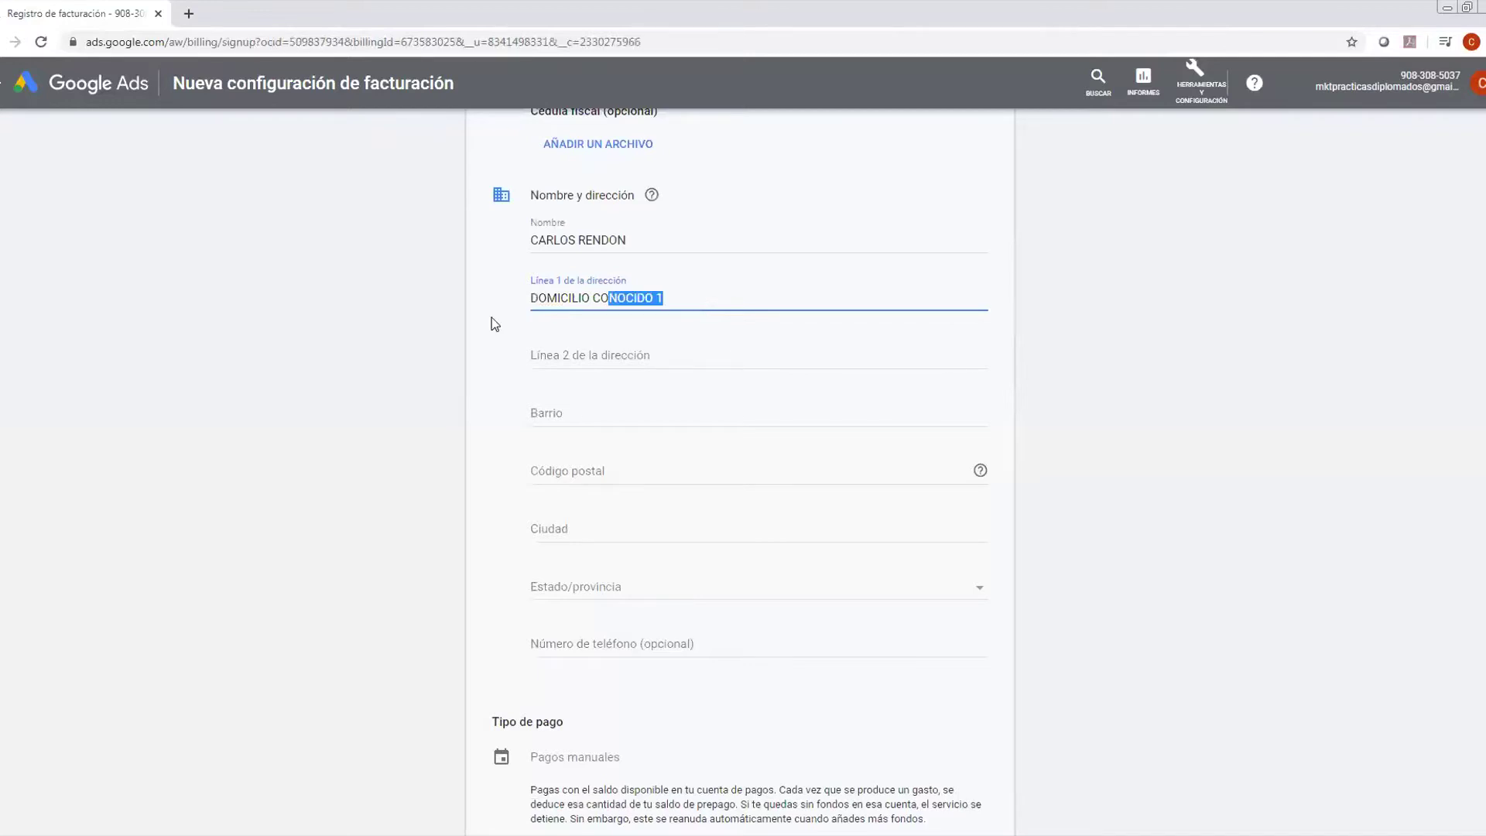
pyautogui.press('End')
pyautogui.write('1')
# Fill in the second line of the customer's address and the neighbourhood (Barrio).
pyautogui.click(689, 362)
pyautogui.write('DOMICILIO CONOCIDO 1')
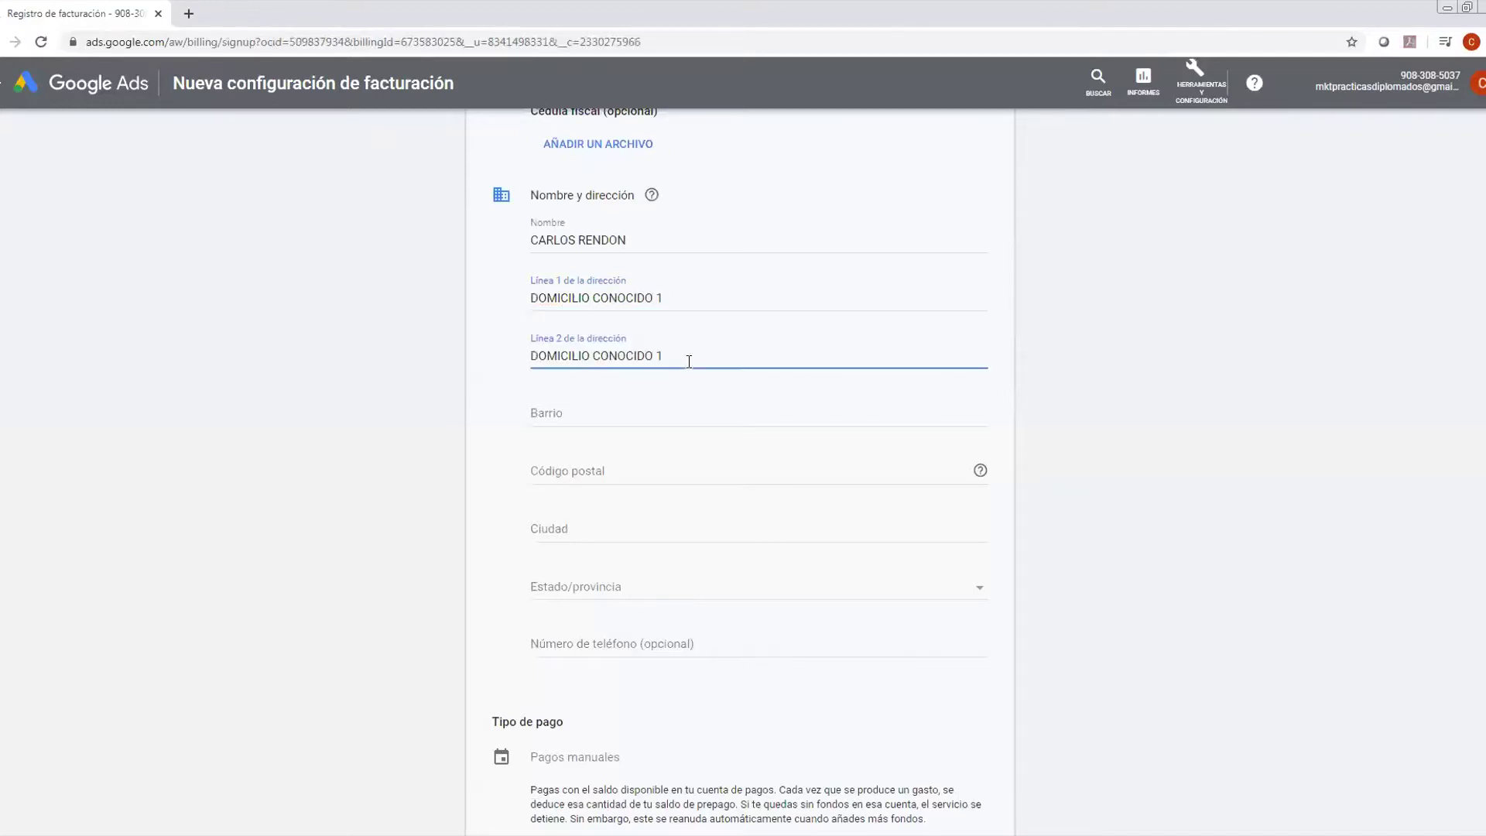
pyautogui.doubleClick(689, 362)
pyautogui.write('2')
pyautogui.click(577, 416)
pyautogui.write('CO')
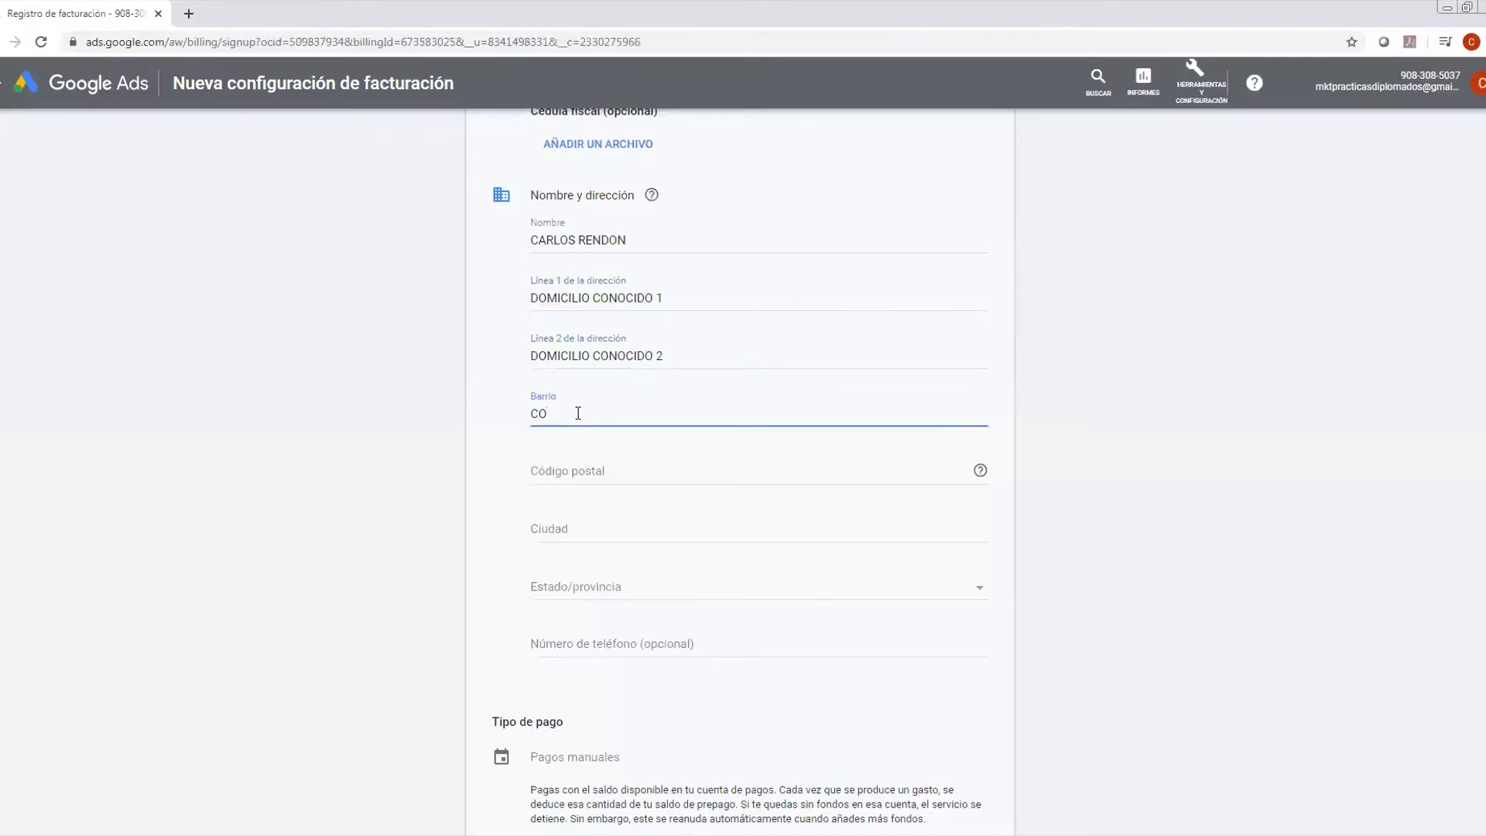
pyautogui.write('NOCIDO')
# Enter the customer's postal code in the billing address.
pyautogui.click(756, 461)
pyautogui.write('8500')
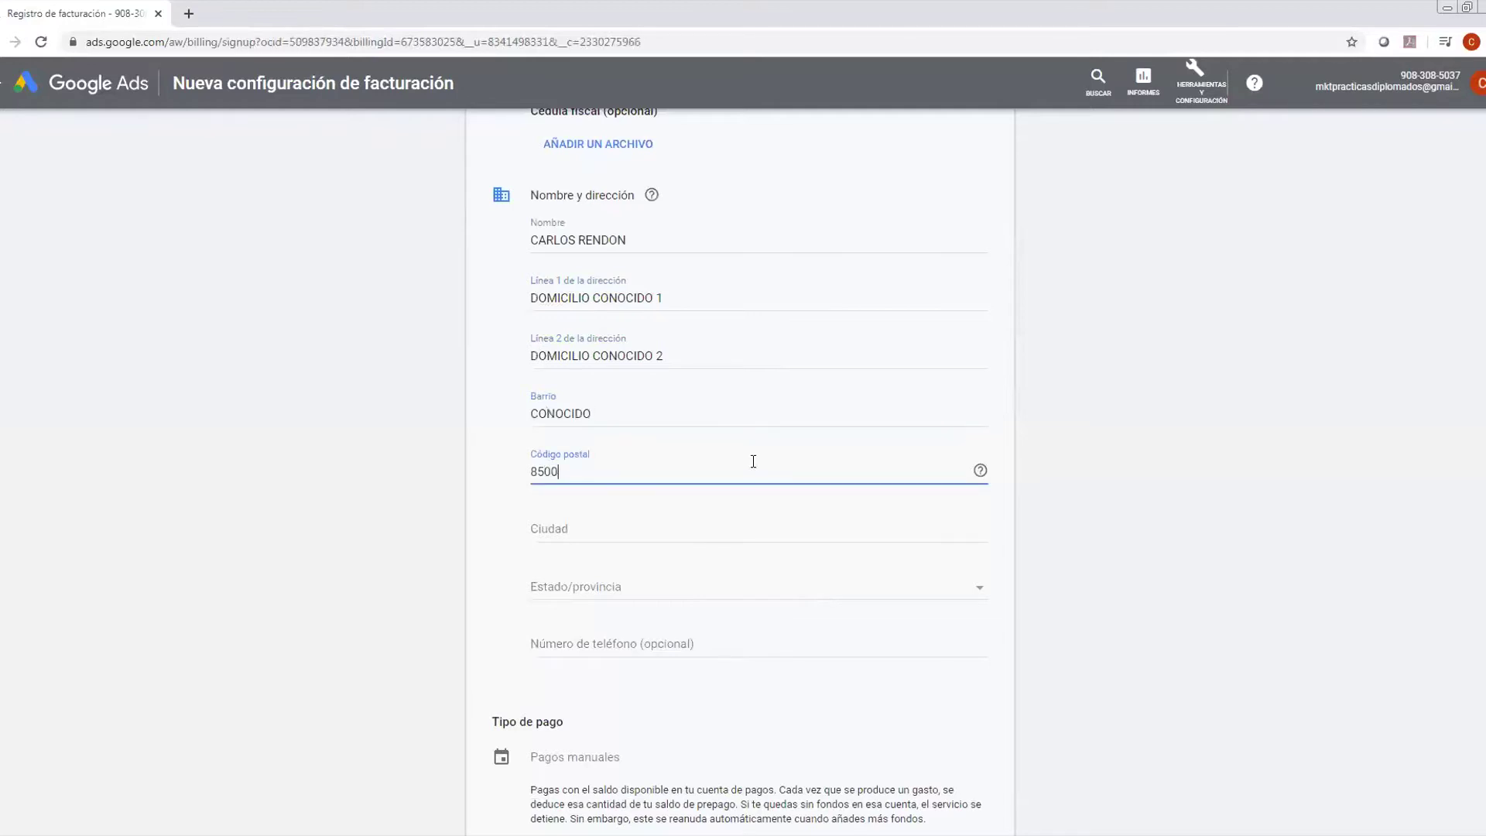
pyautogui.press('BackSpace')
pyautogui.press('BackSpace')
pyautogui.press('BackSpace')
pyautogui.write('0000')
# Enter the customer's city and select the matching state in the billing address.
pyautogui.click(632, 535)
pyautogui.write('C')
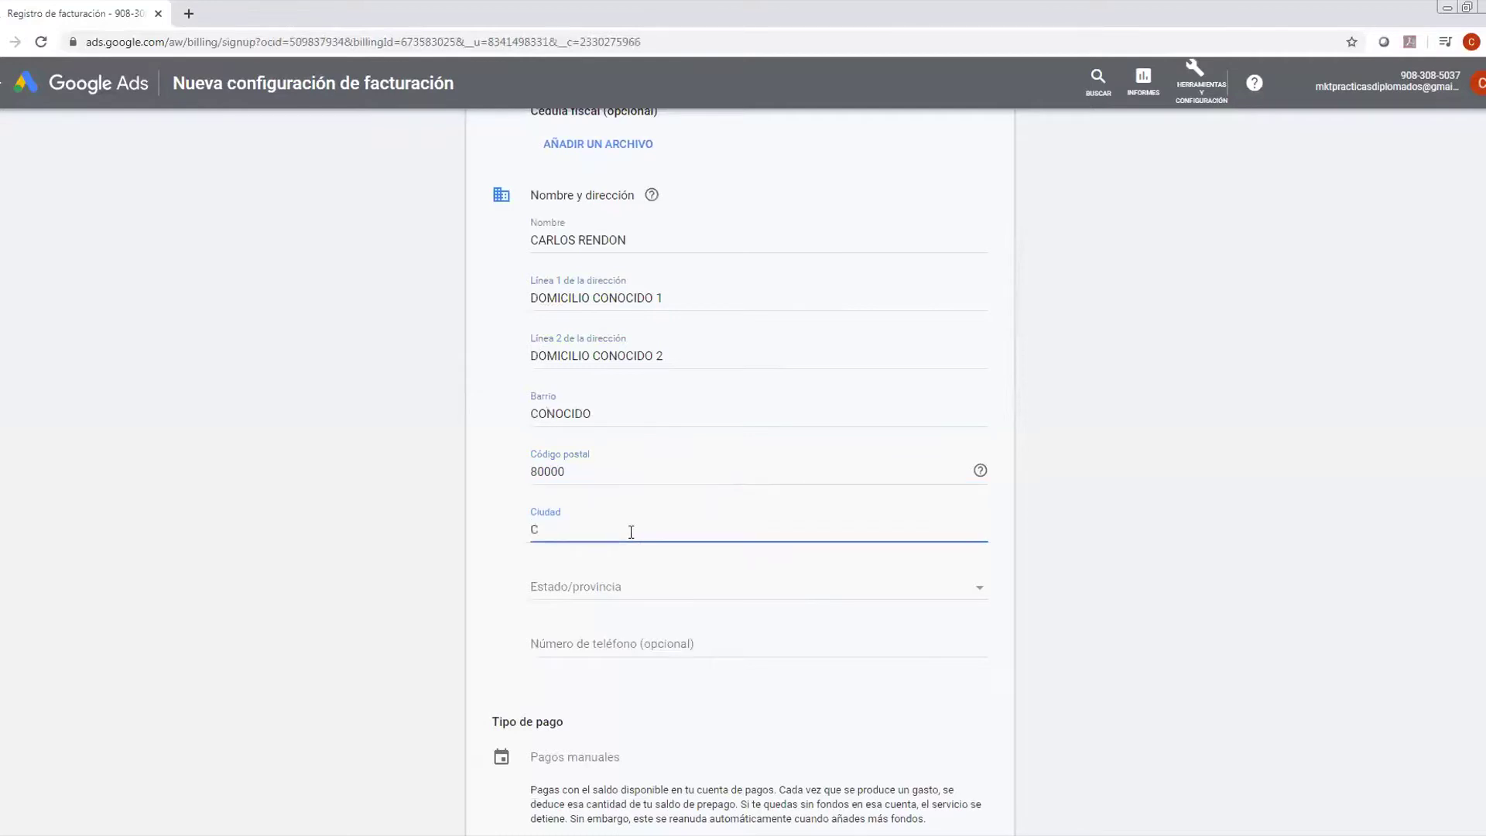
pyautogui.write('ULIACABN')
pyautogui.press('BackSpace')
pyautogui.press('BackSpace')
pyautogui.write('N')
pyautogui.press('Tab')
pyautogui.press('s')
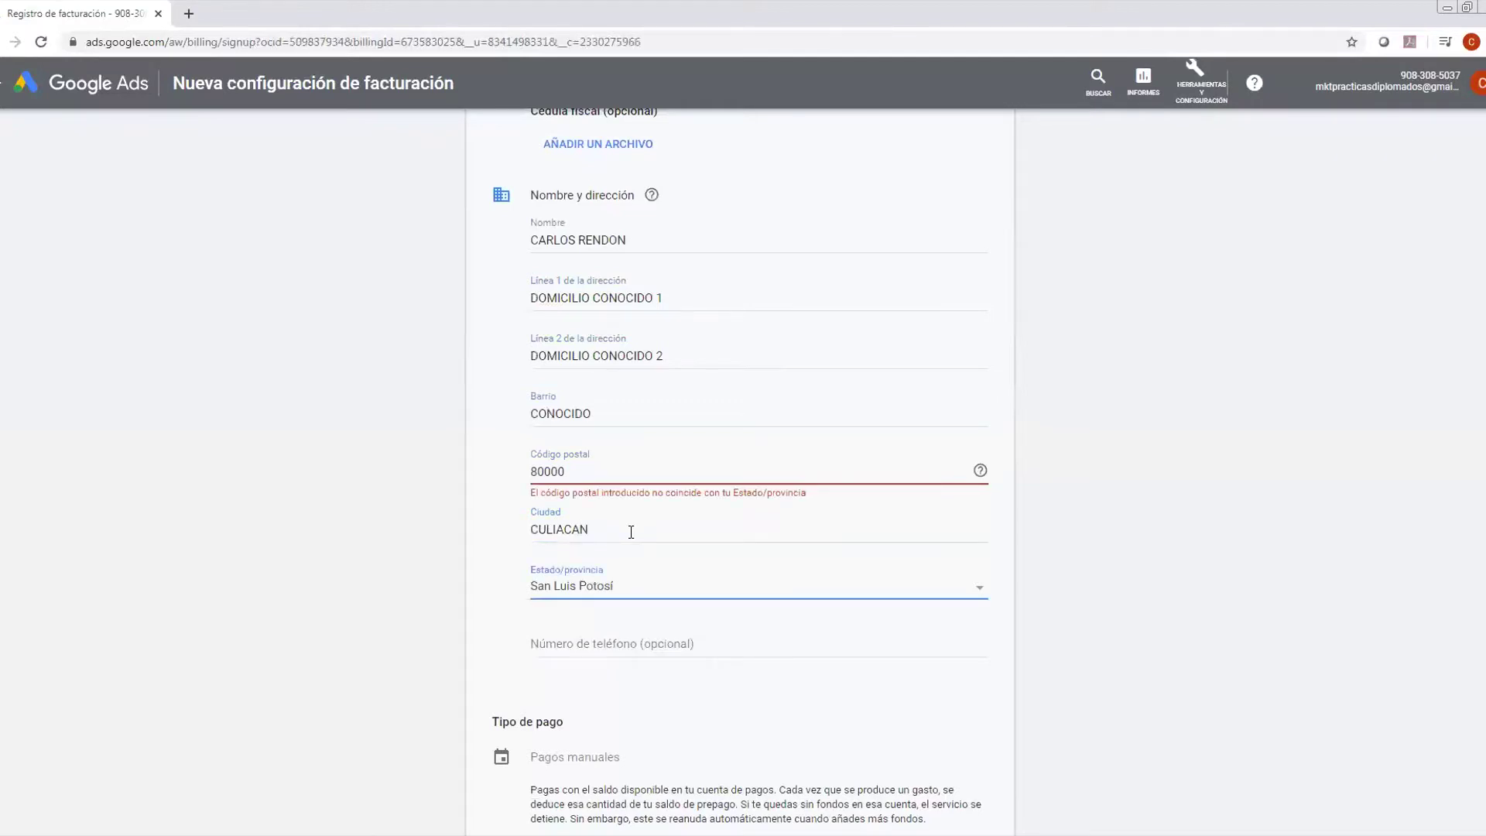
pyautogui.press('s')
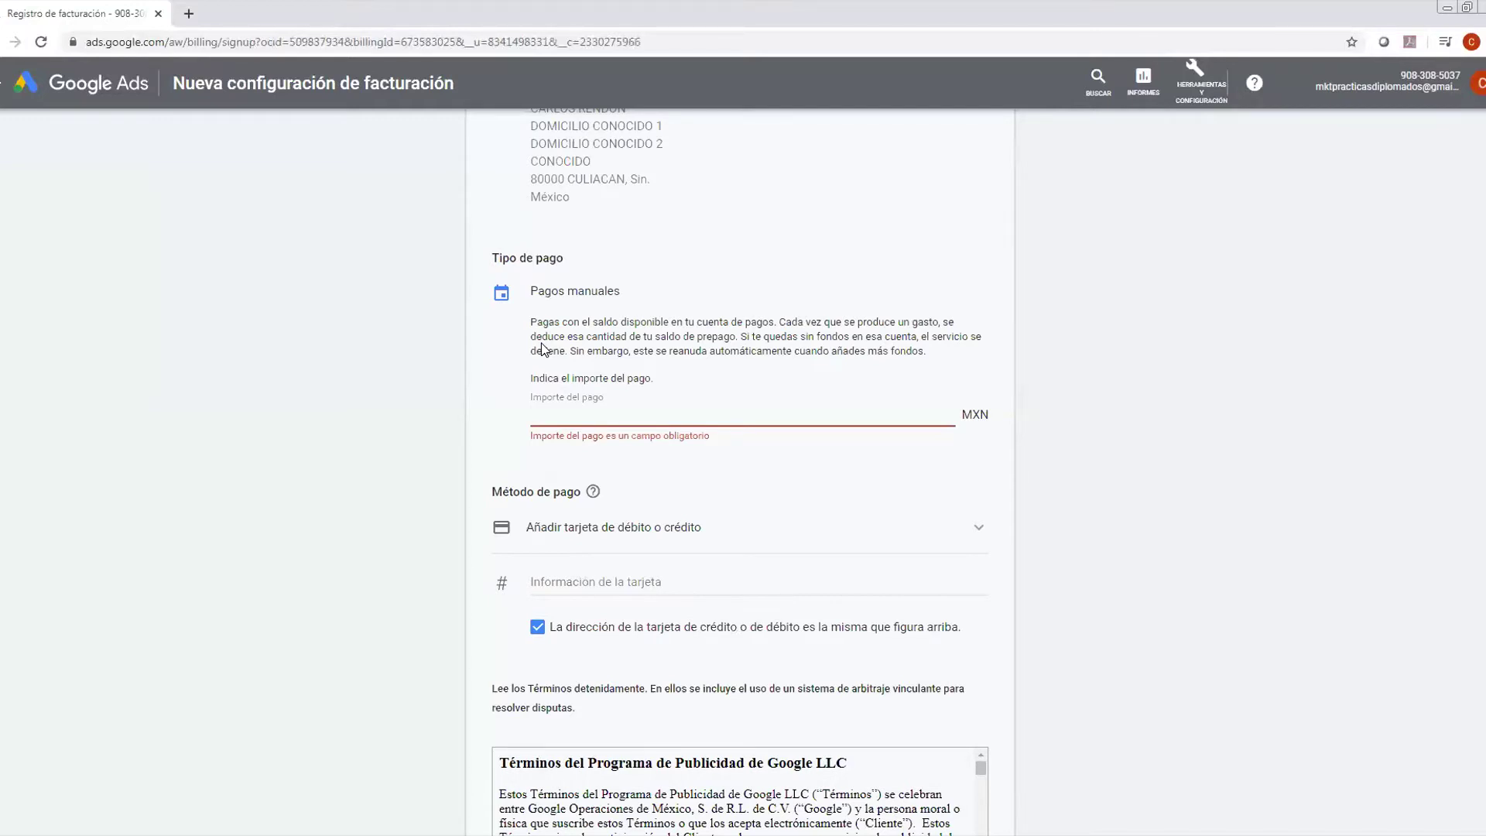
pyautogui.click(568, 414)
pyautogui.click(570, 416)
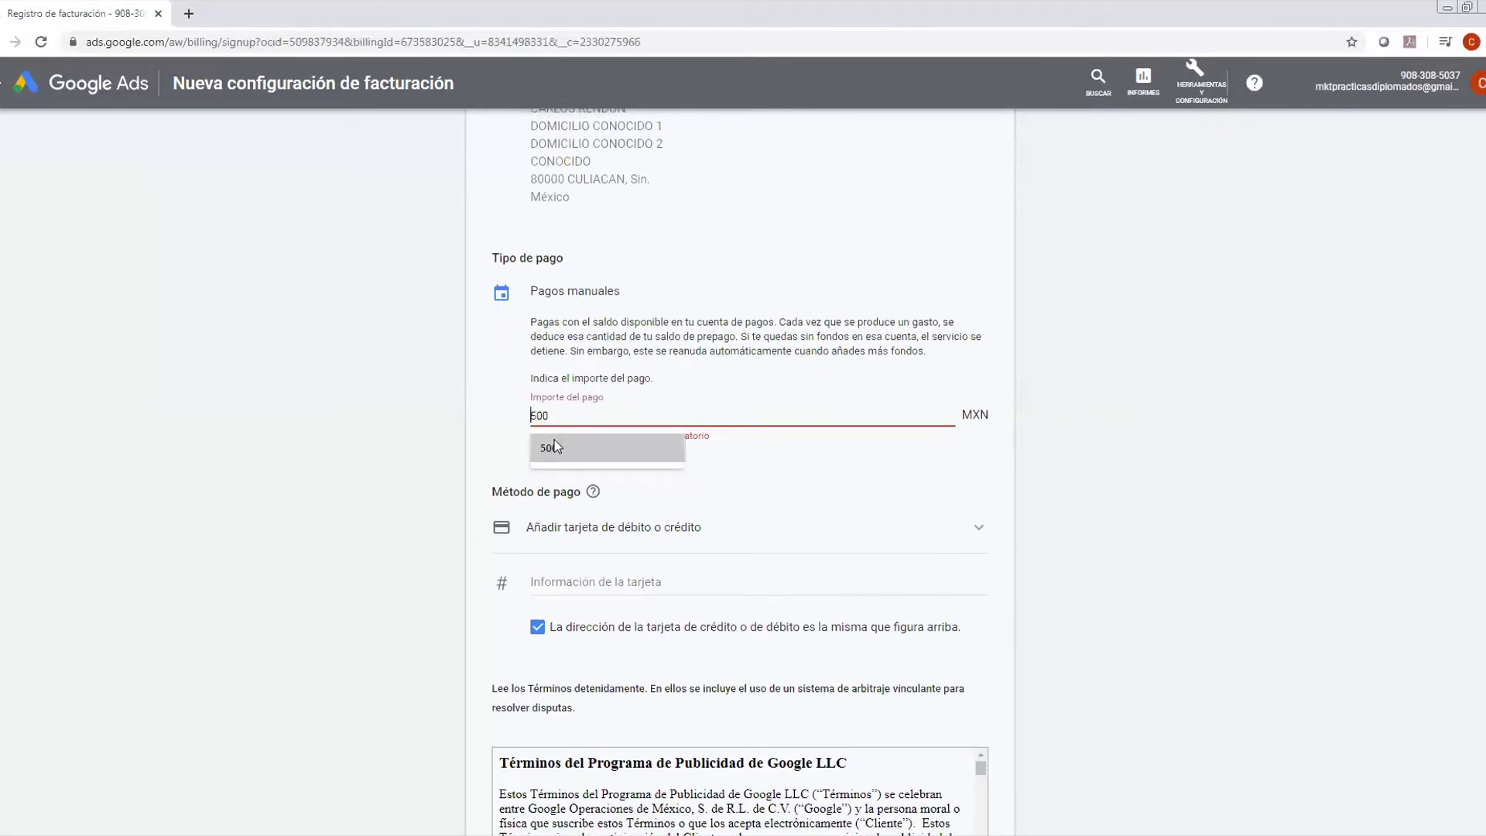
pyautogui.click(1360, 449)
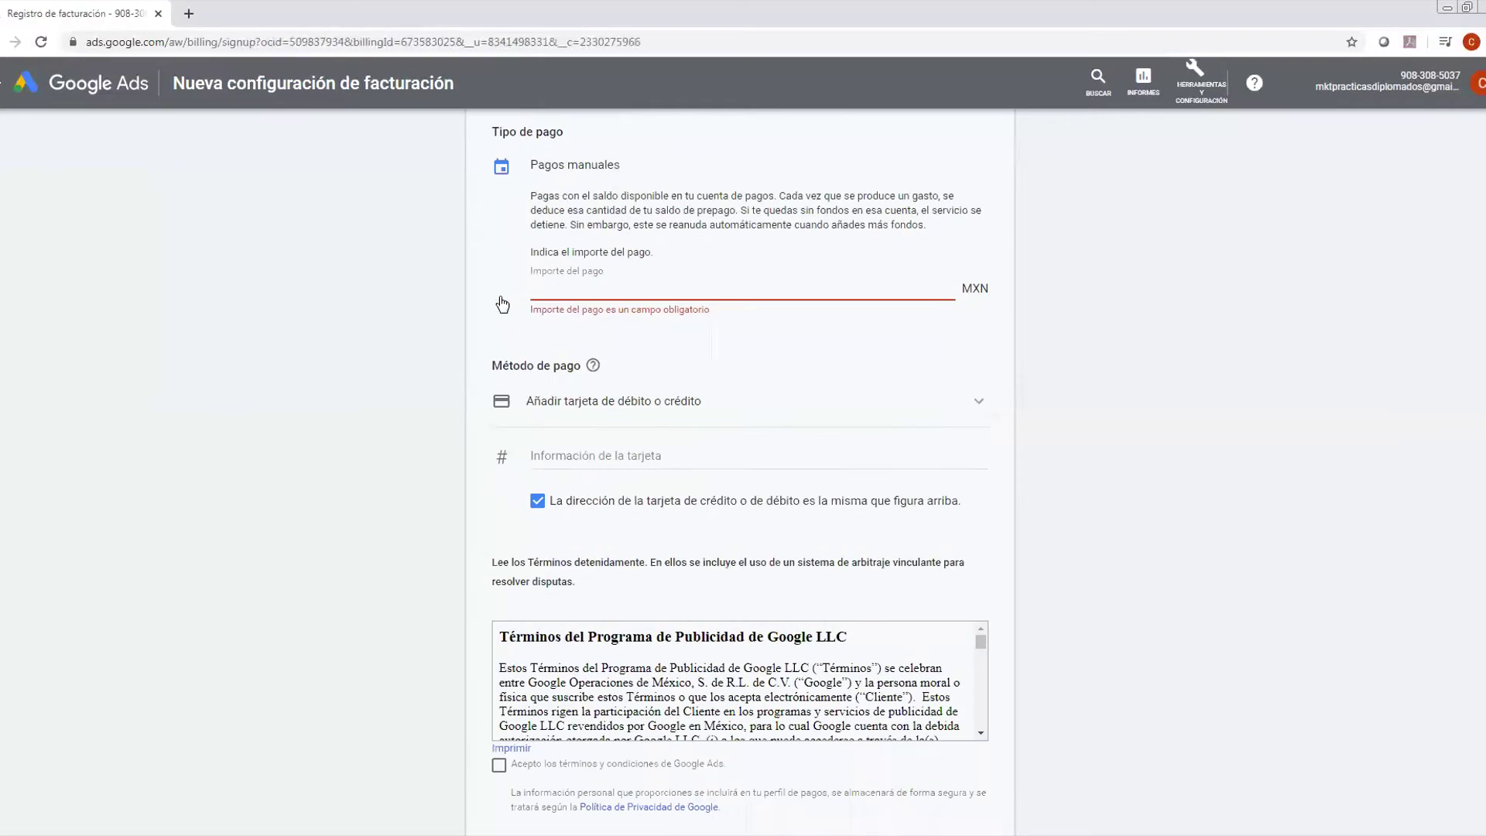
# Select OXXO as the payment method.
pyautogui.scroll(-2, 504, 295)
pyautogui.scroll(3, 740, 464)
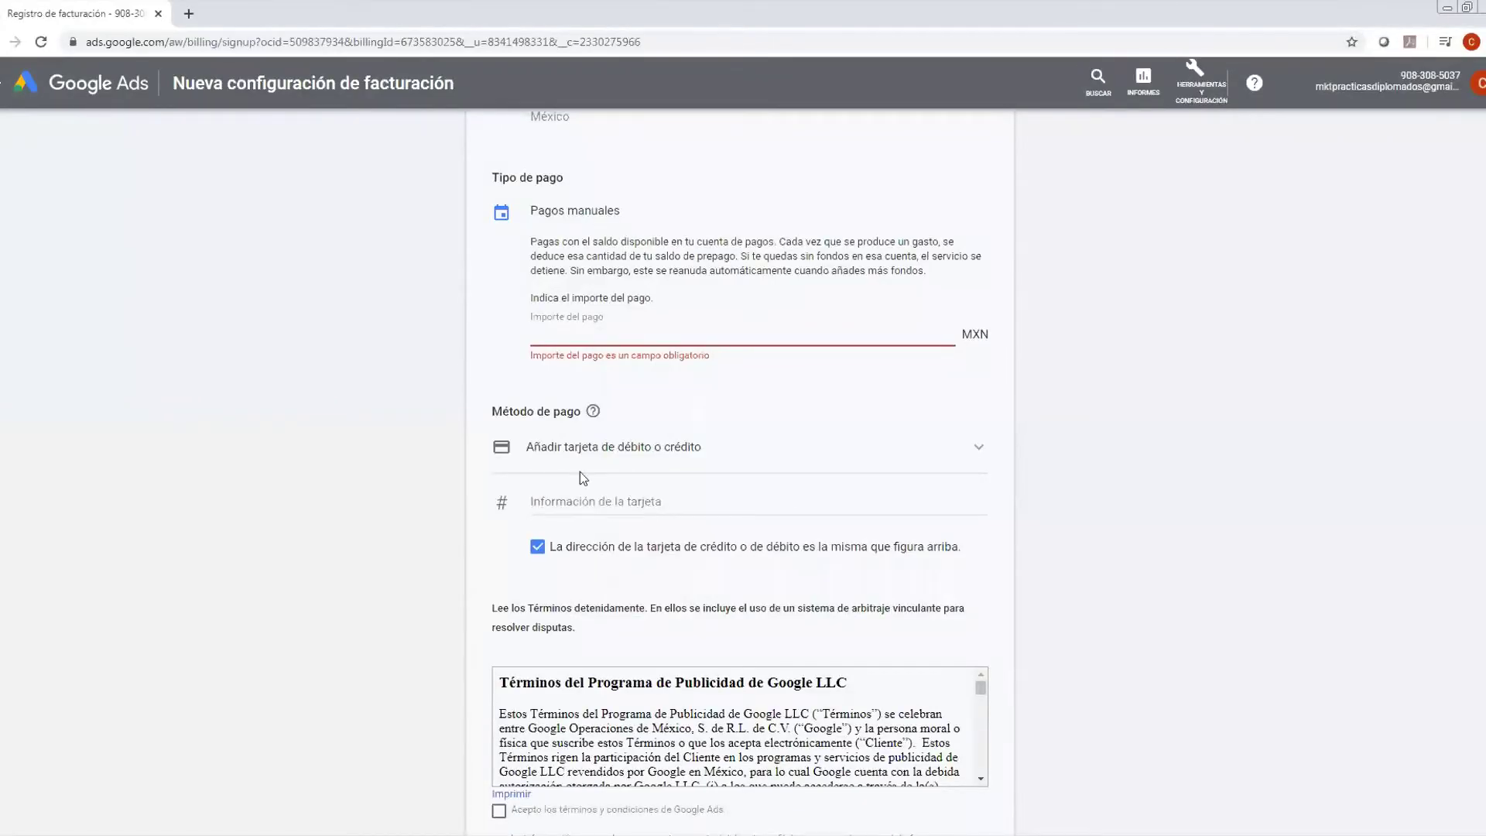
pyautogui.scroll(-2, 876, 321)
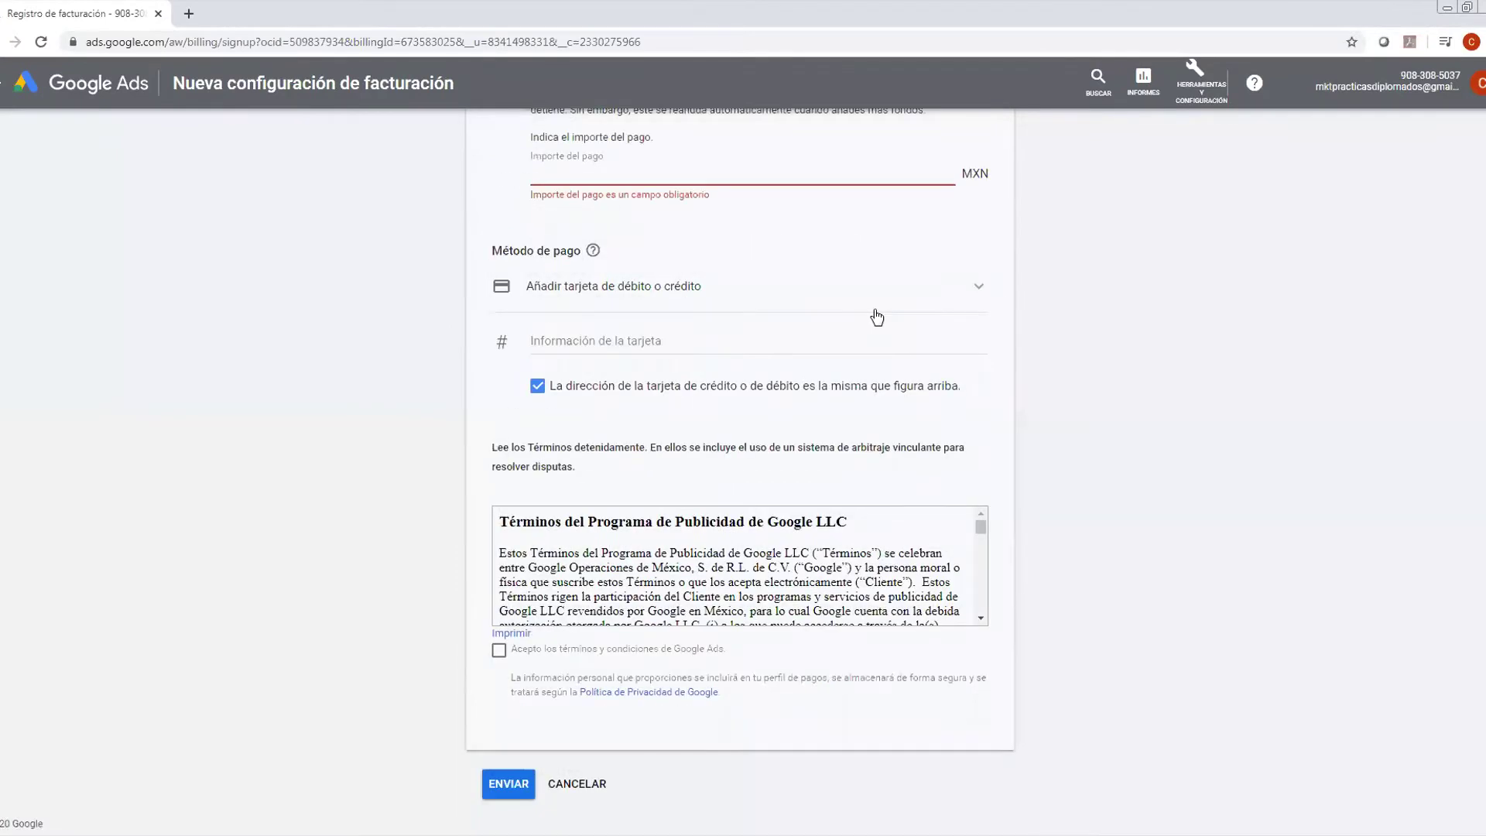
pyautogui.click(979, 290)
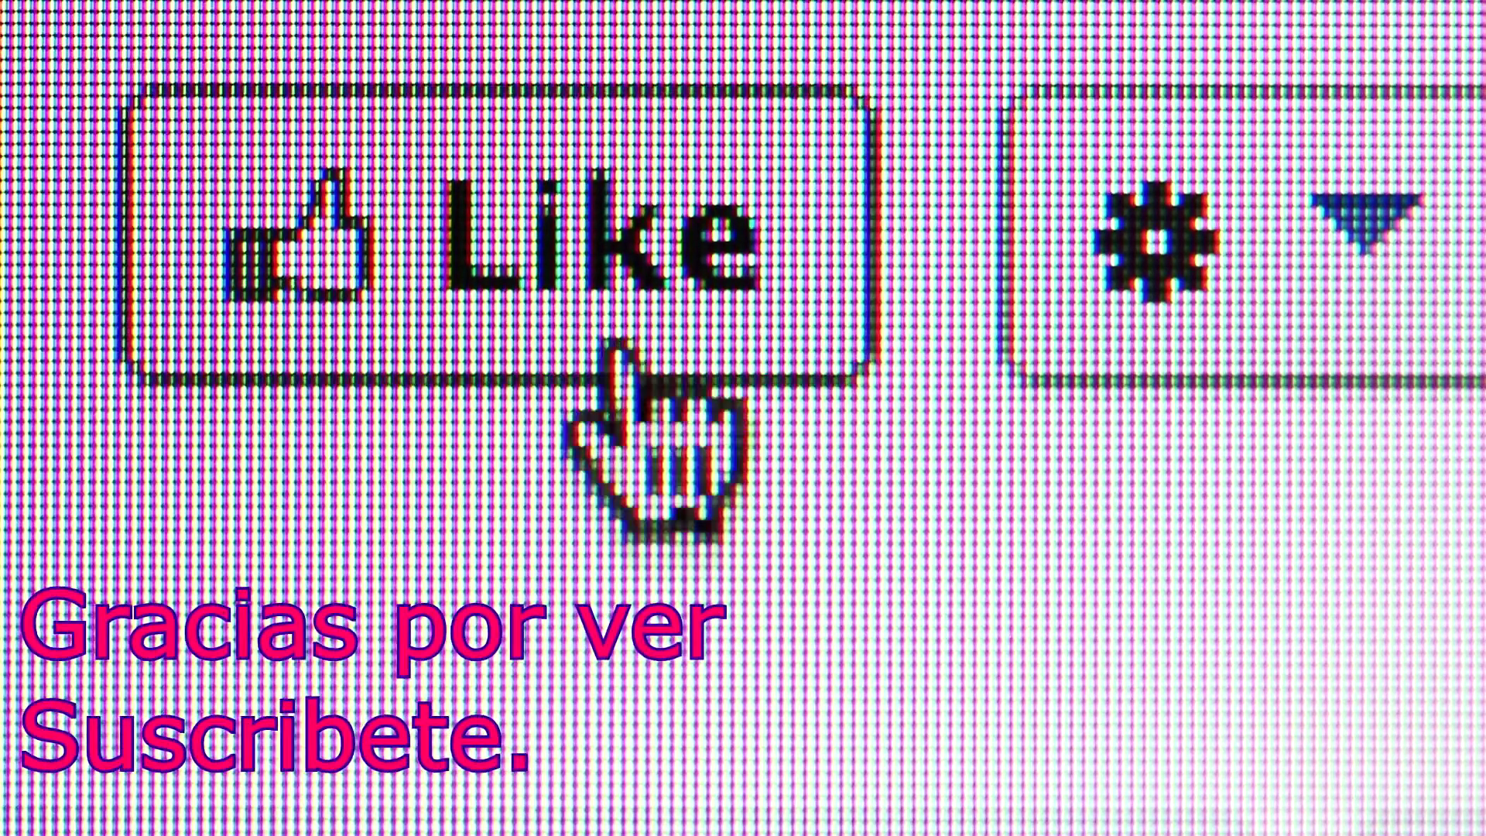
pyautogui.click(596, 286)
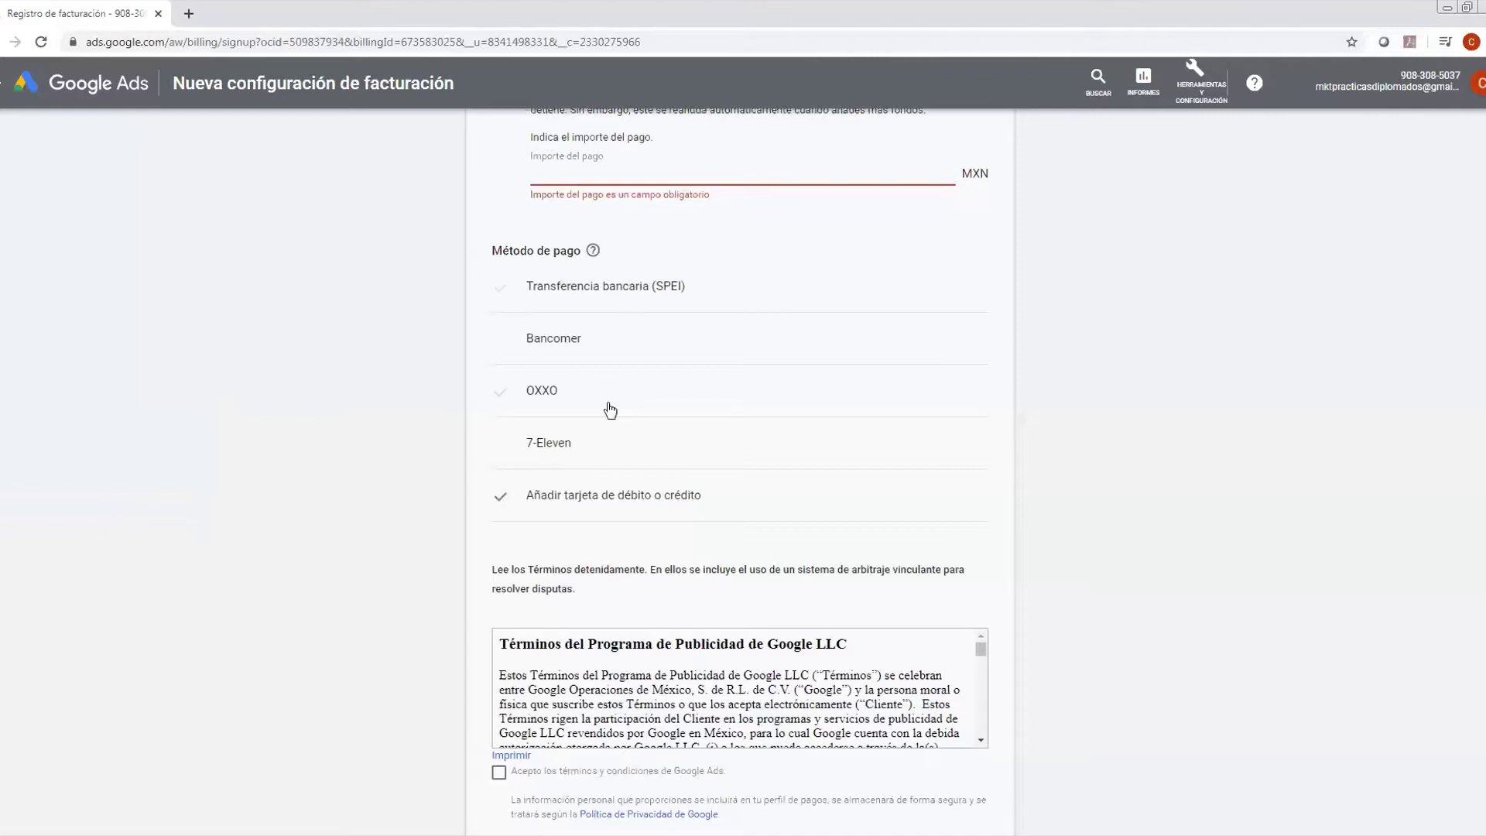
pyautogui.click(611, 411)
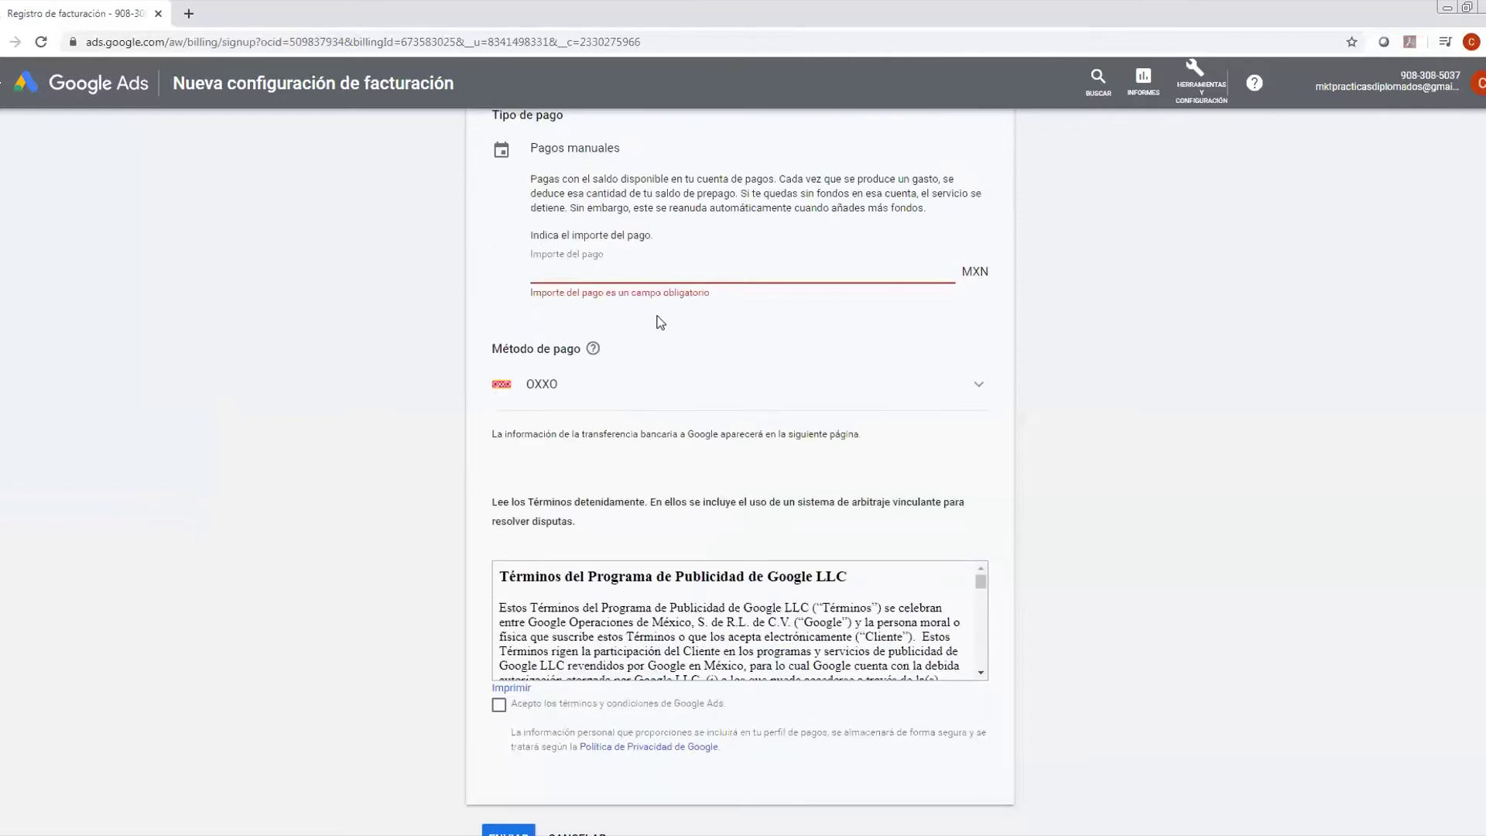
# Set the manual payment amount to 200 MXN and choose to add a debit or credit card as payment method.
pyautogui.click(604, 272)
pyautogui.write('200')
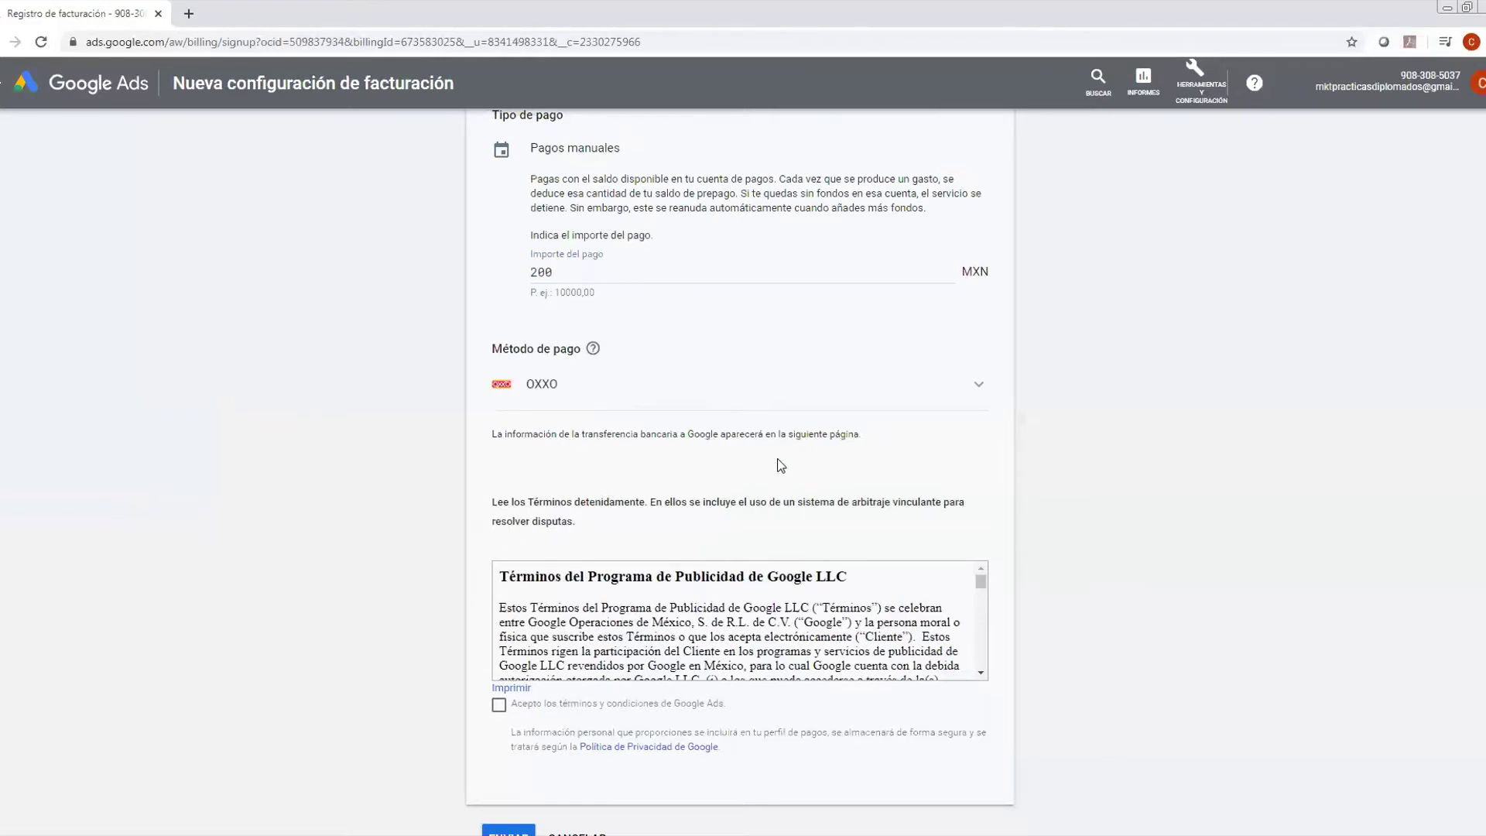
pyautogui.click(885, 398)
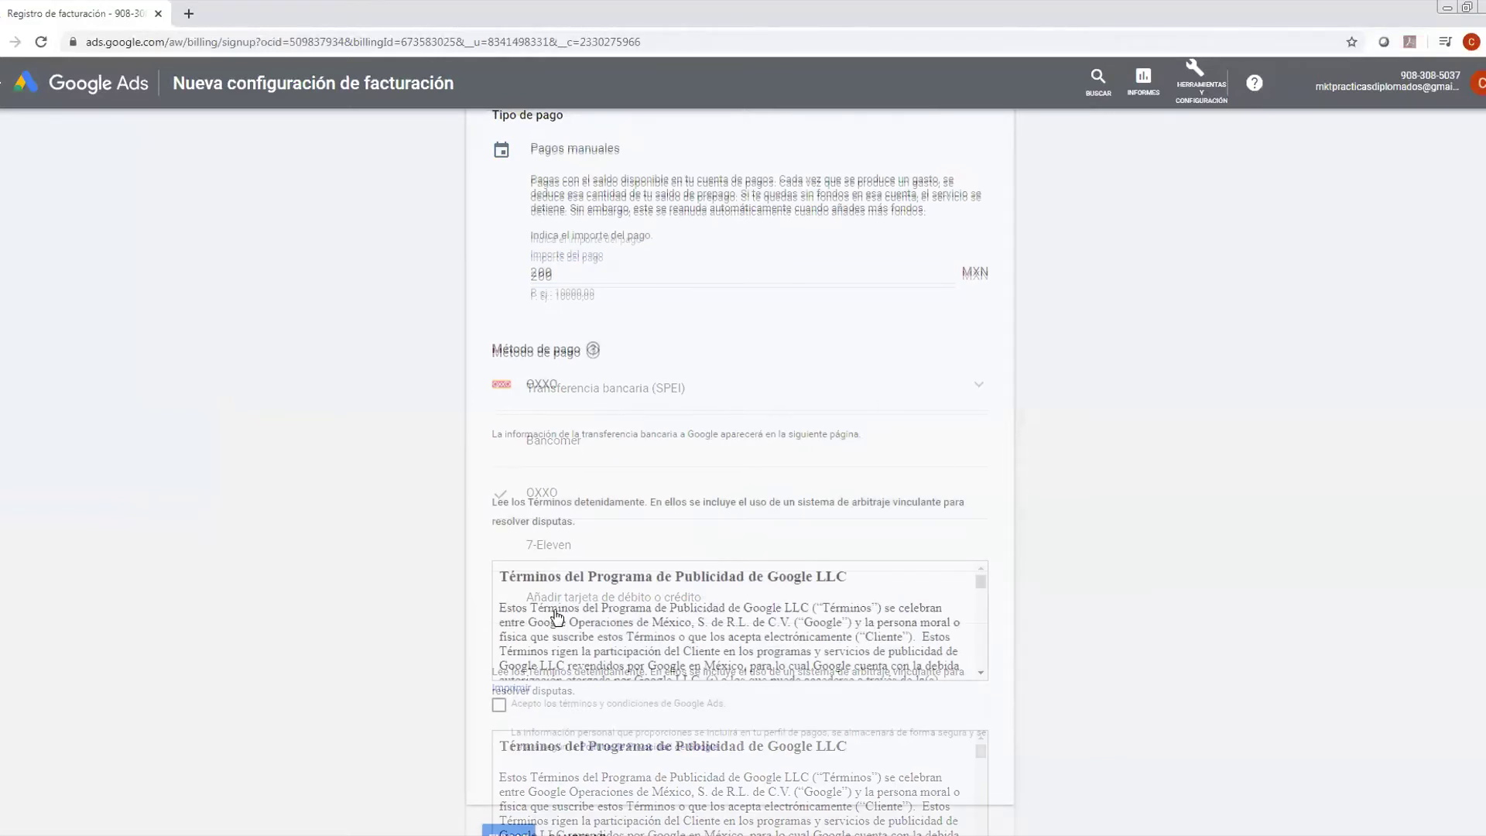
pyautogui.scroll(-1, 577, 556)
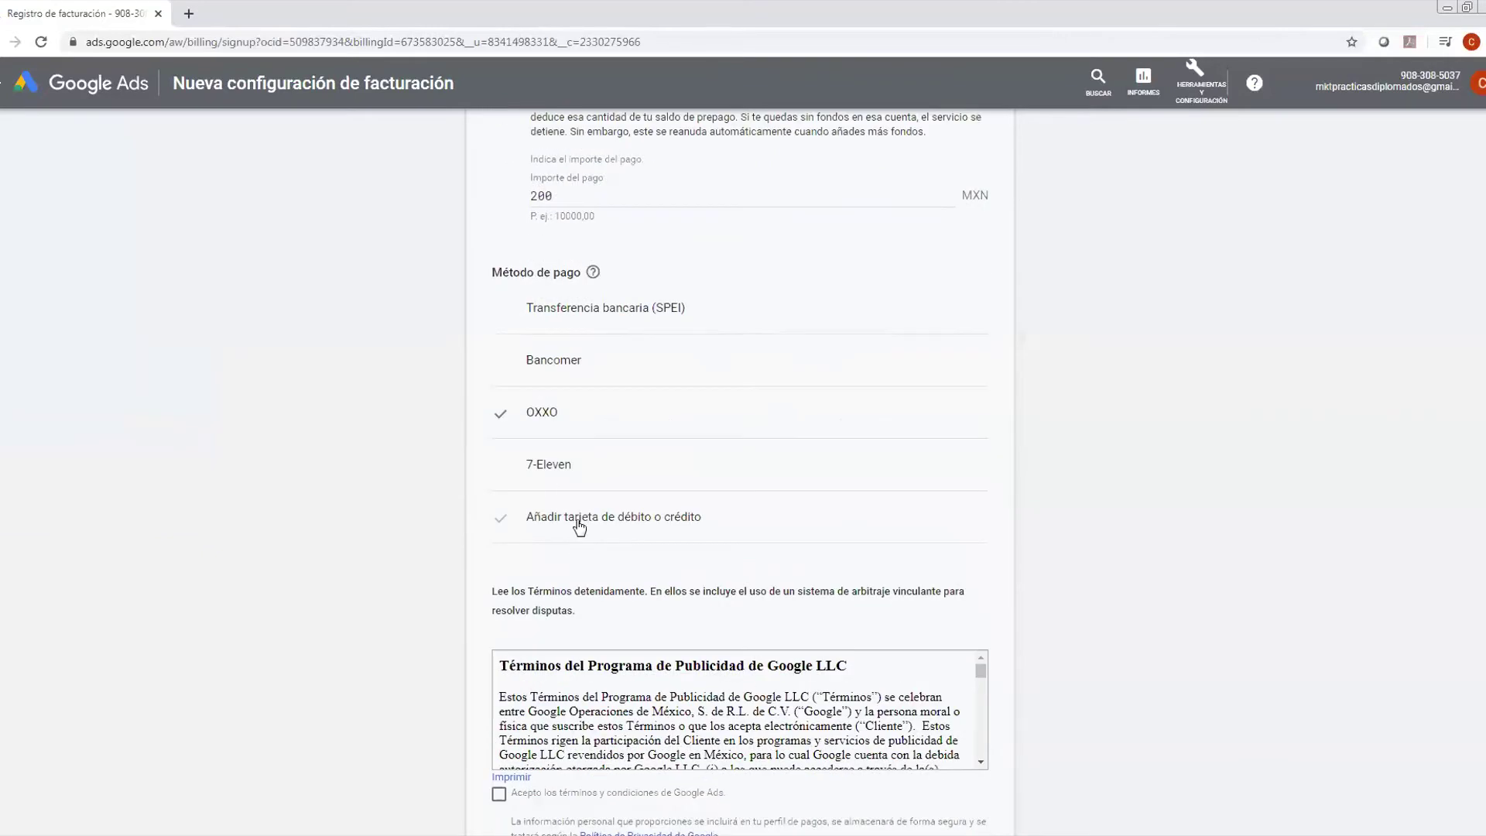
pyautogui.click(580, 520)
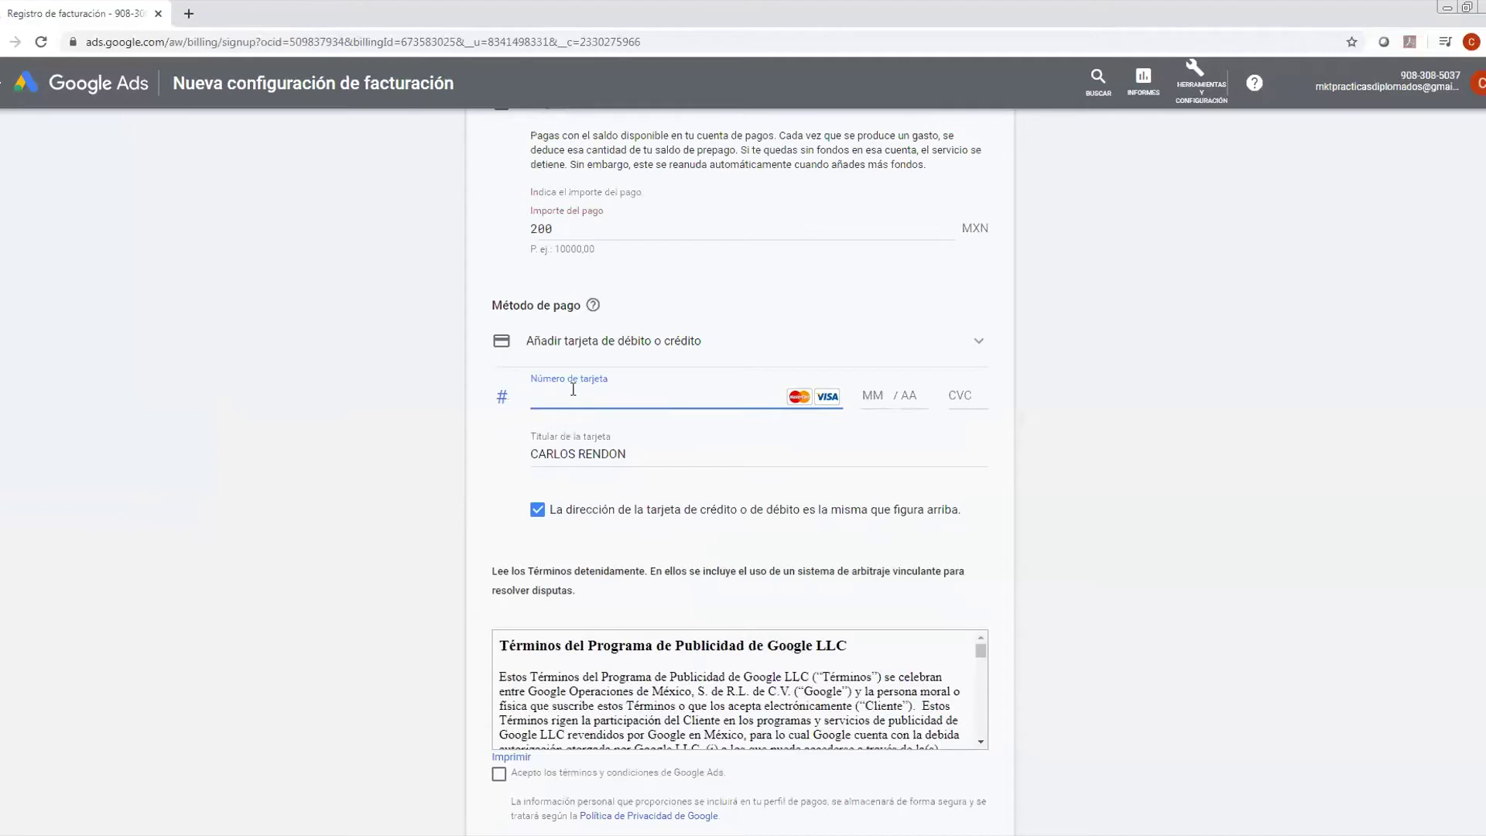
pyautogui.click(604, 453)
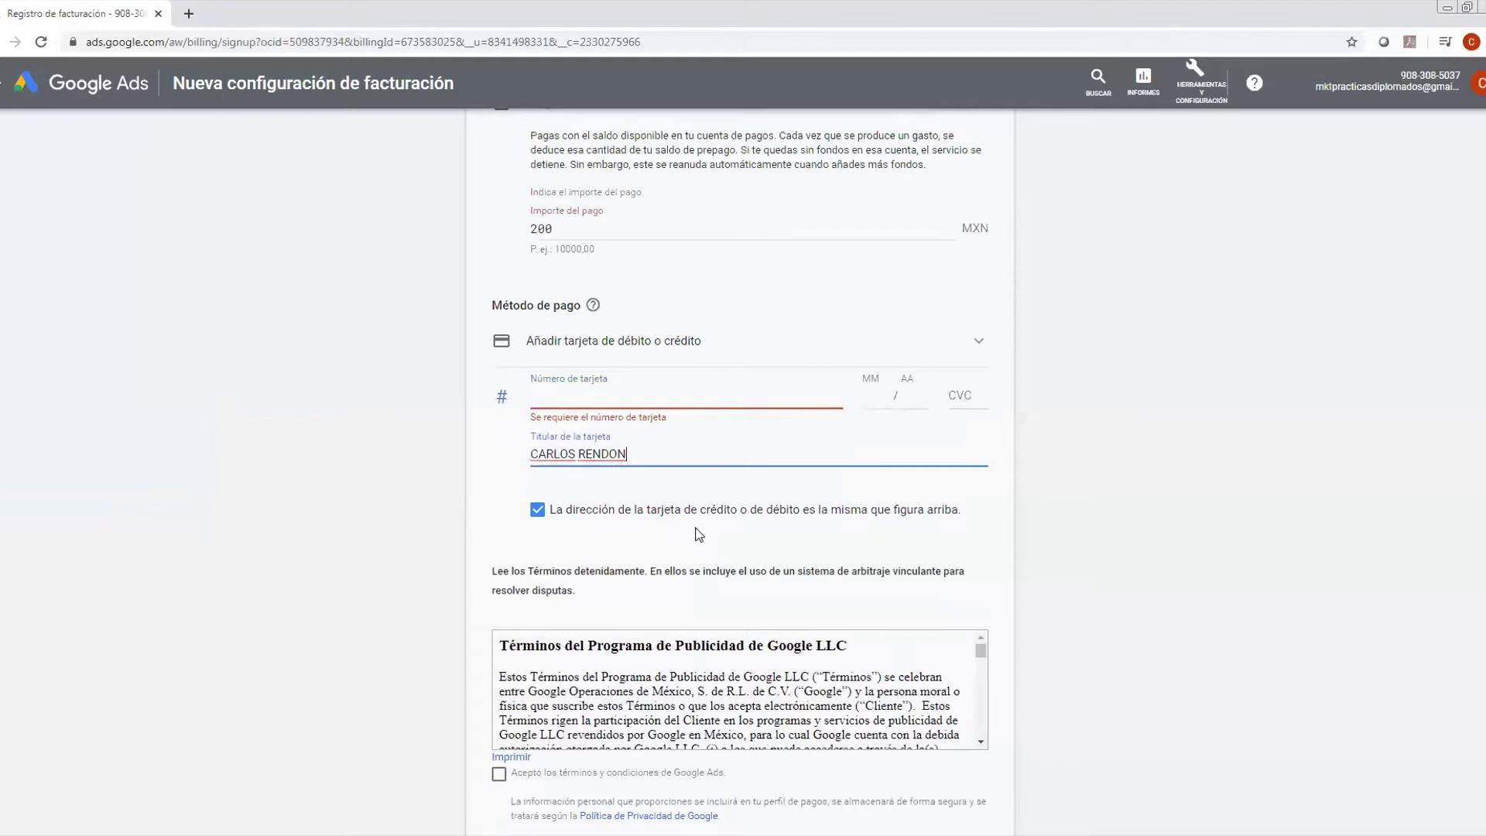
pyautogui.scroll(-2, 664, 441)
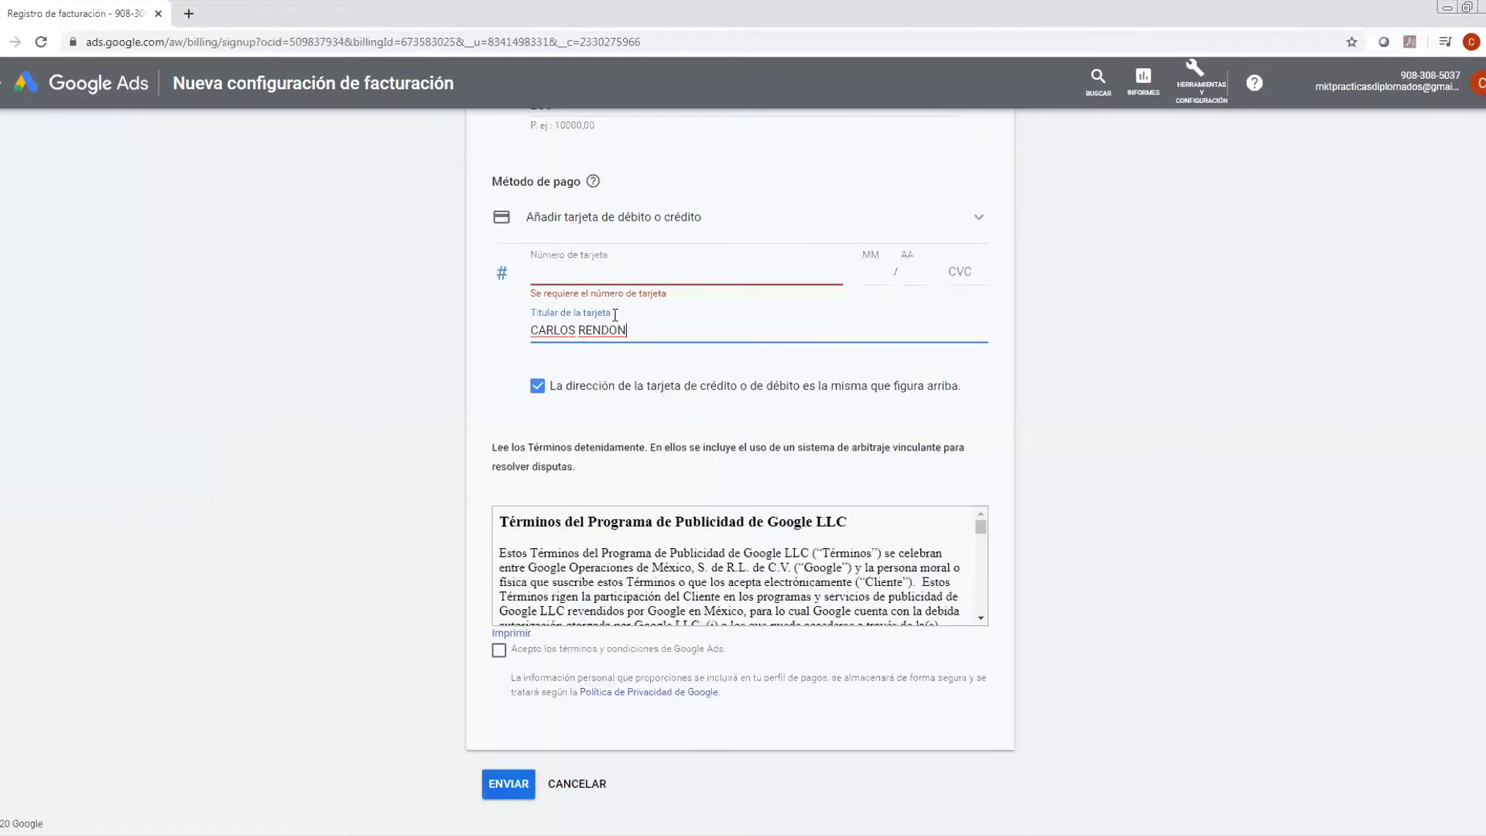
pyautogui.click(707, 282)
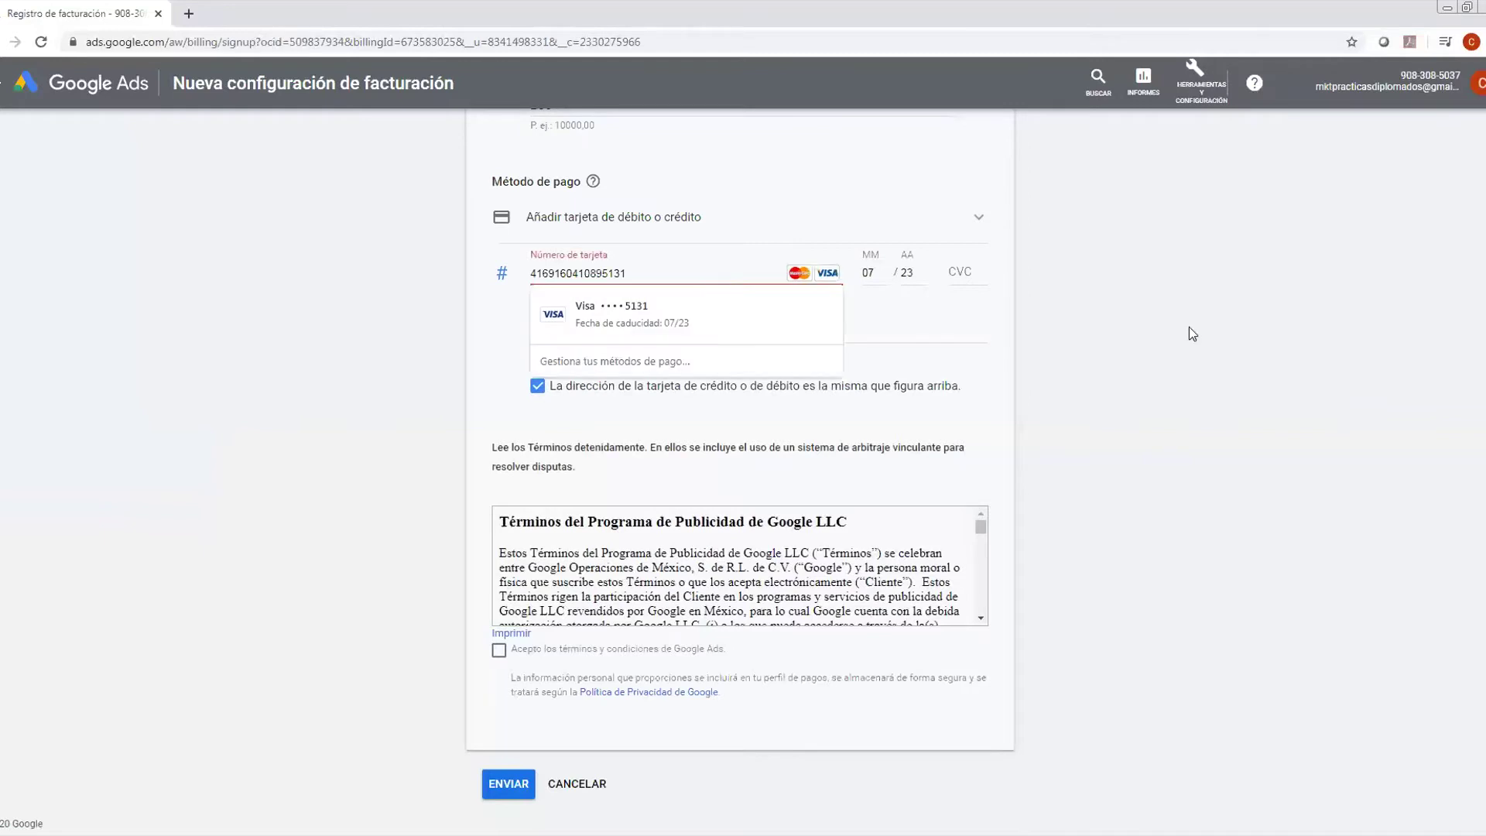
pyautogui.click(1038, 544)
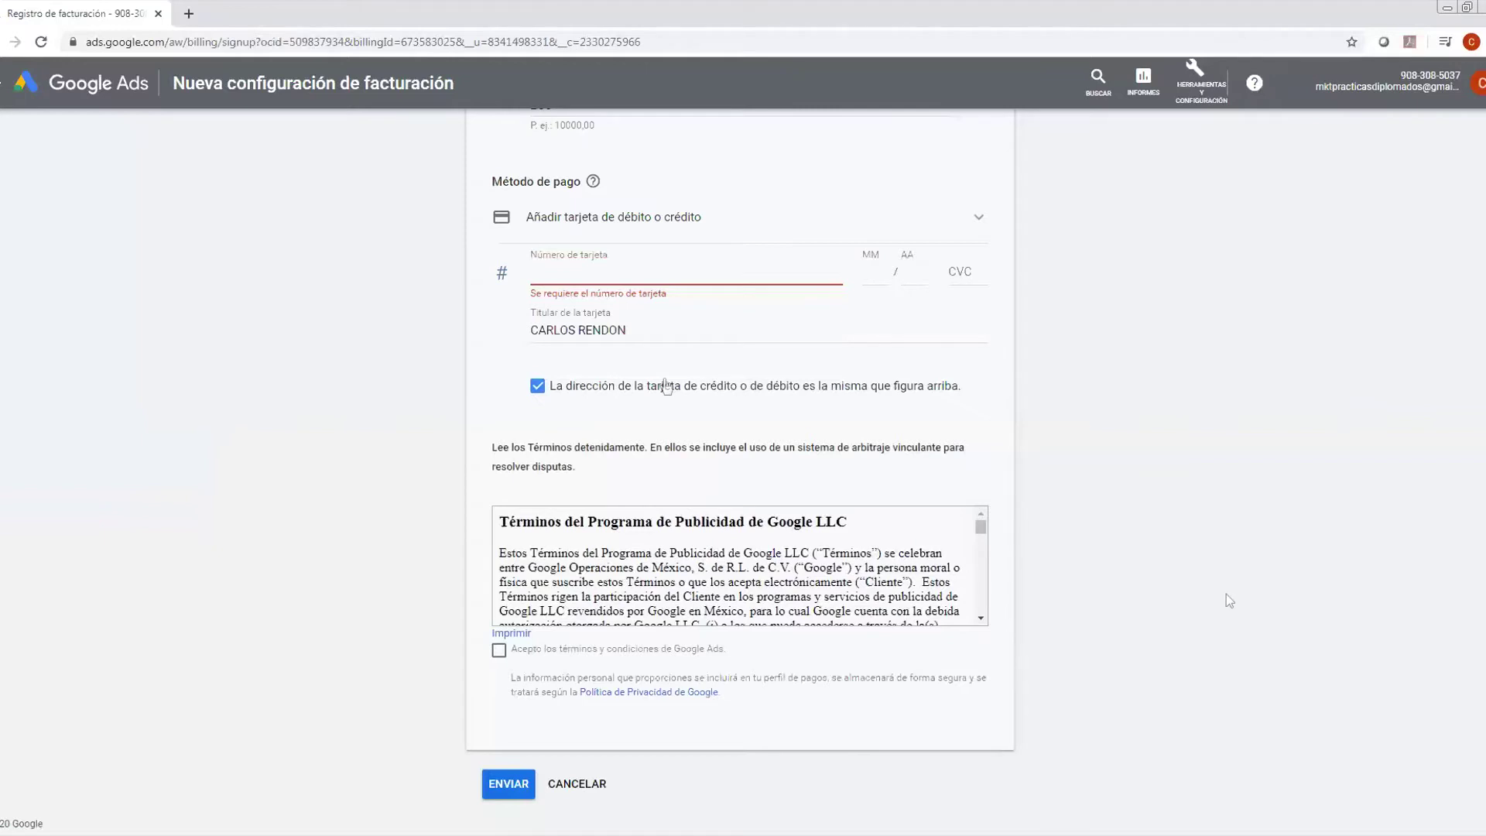
pyautogui.click(641, 283)
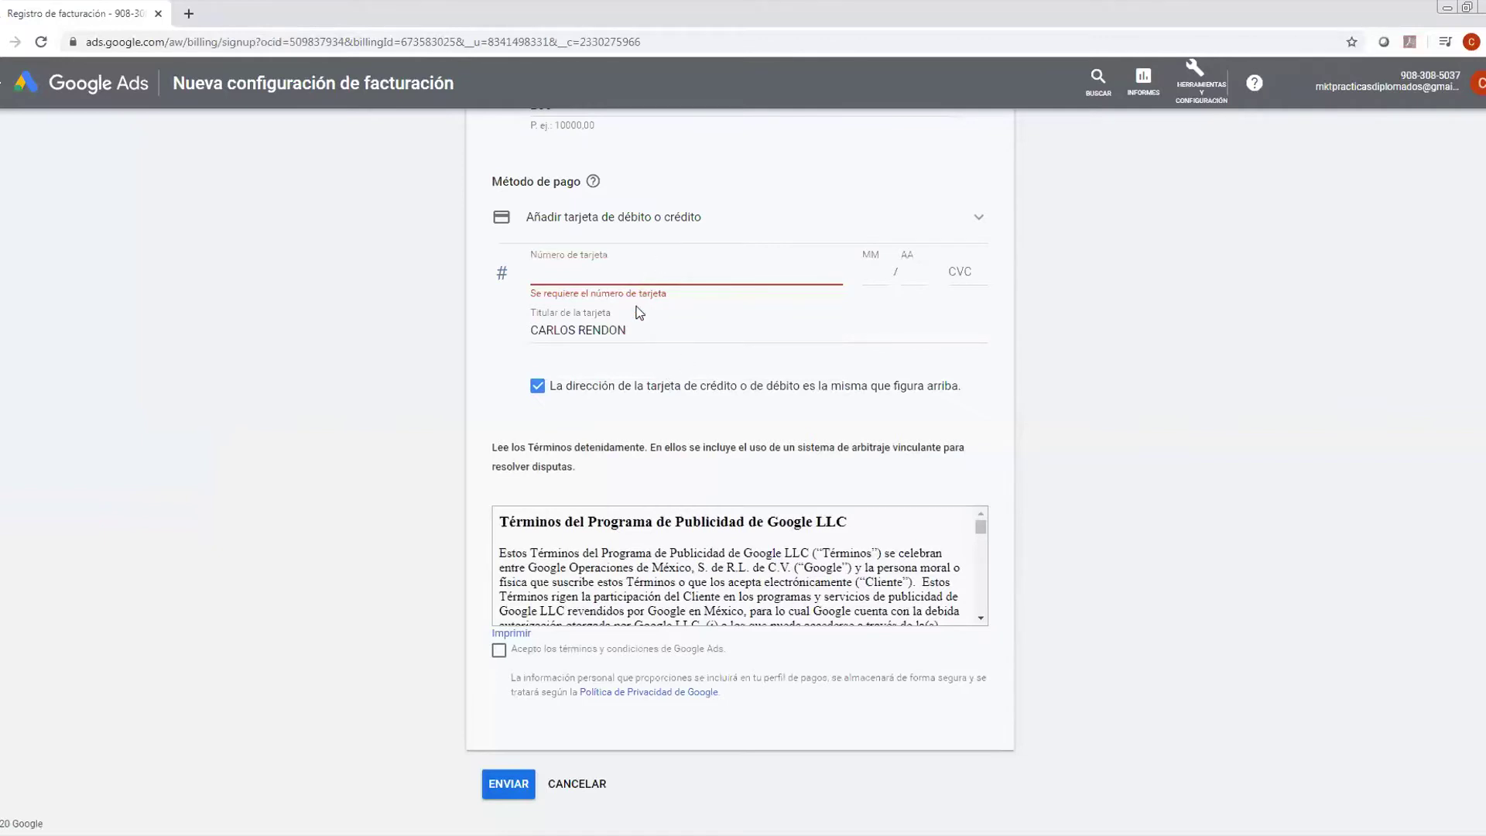
pyautogui.click(334, 311)
pyautogui.click(687, 272)
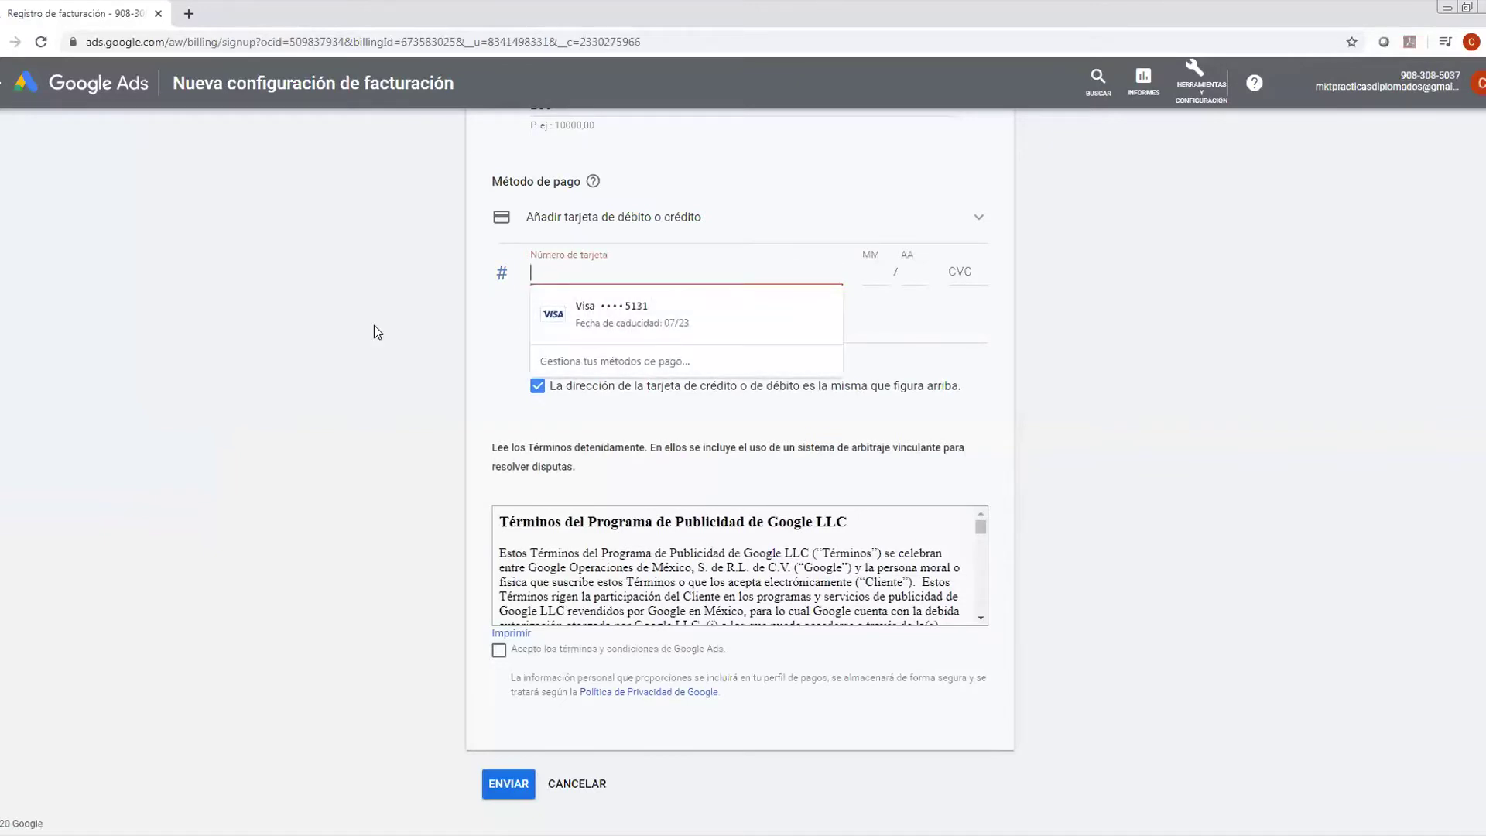
pyautogui.press('Down')
pyautogui.click(313, 325)
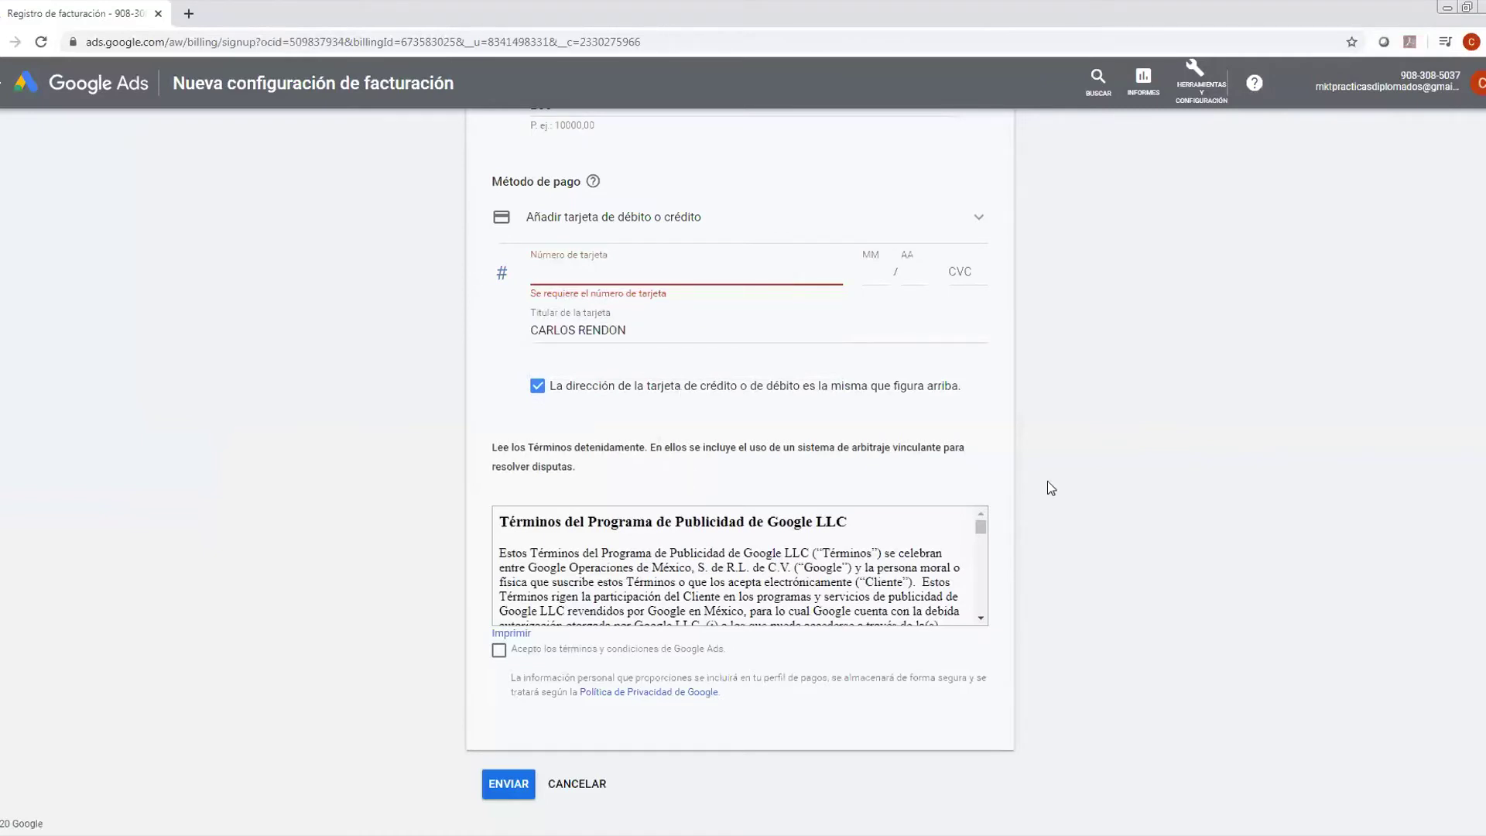
# Switch the payment method from debit or credit card to OXXO.
pyautogui.scroll(3, 1047, 480)
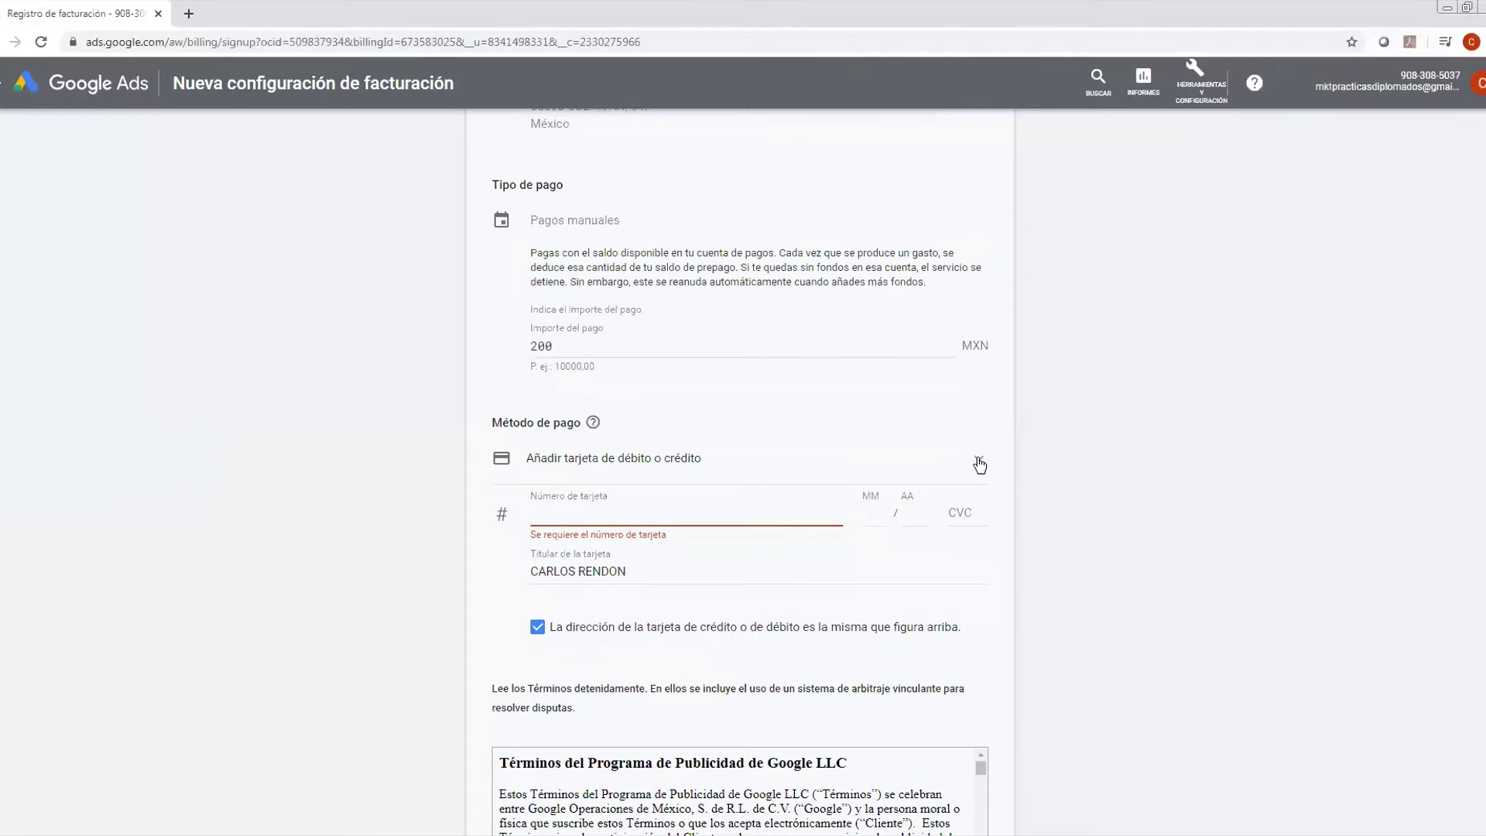
pyautogui.click(979, 464)
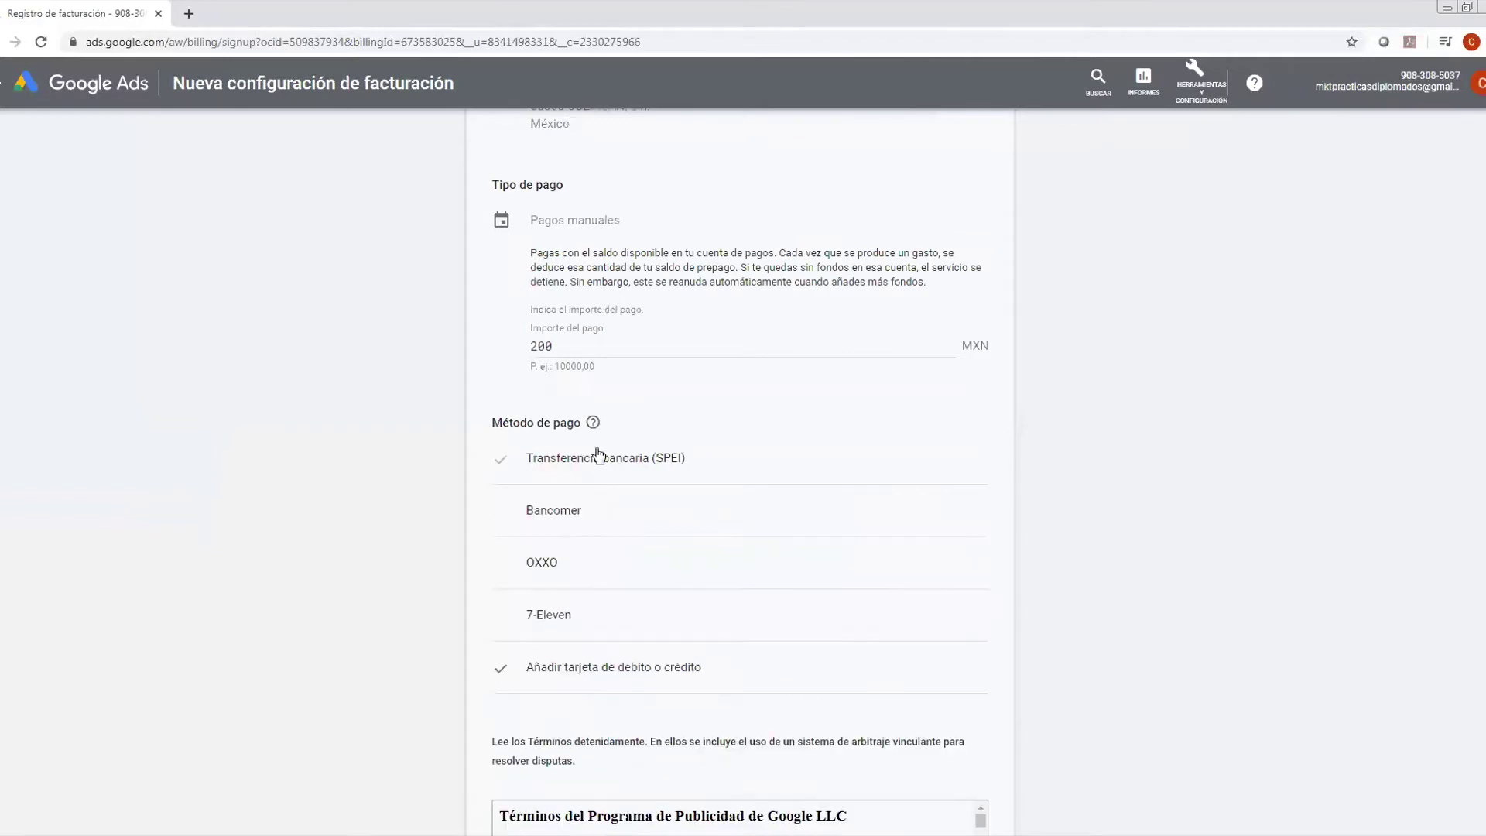
pyautogui.click(591, 572)
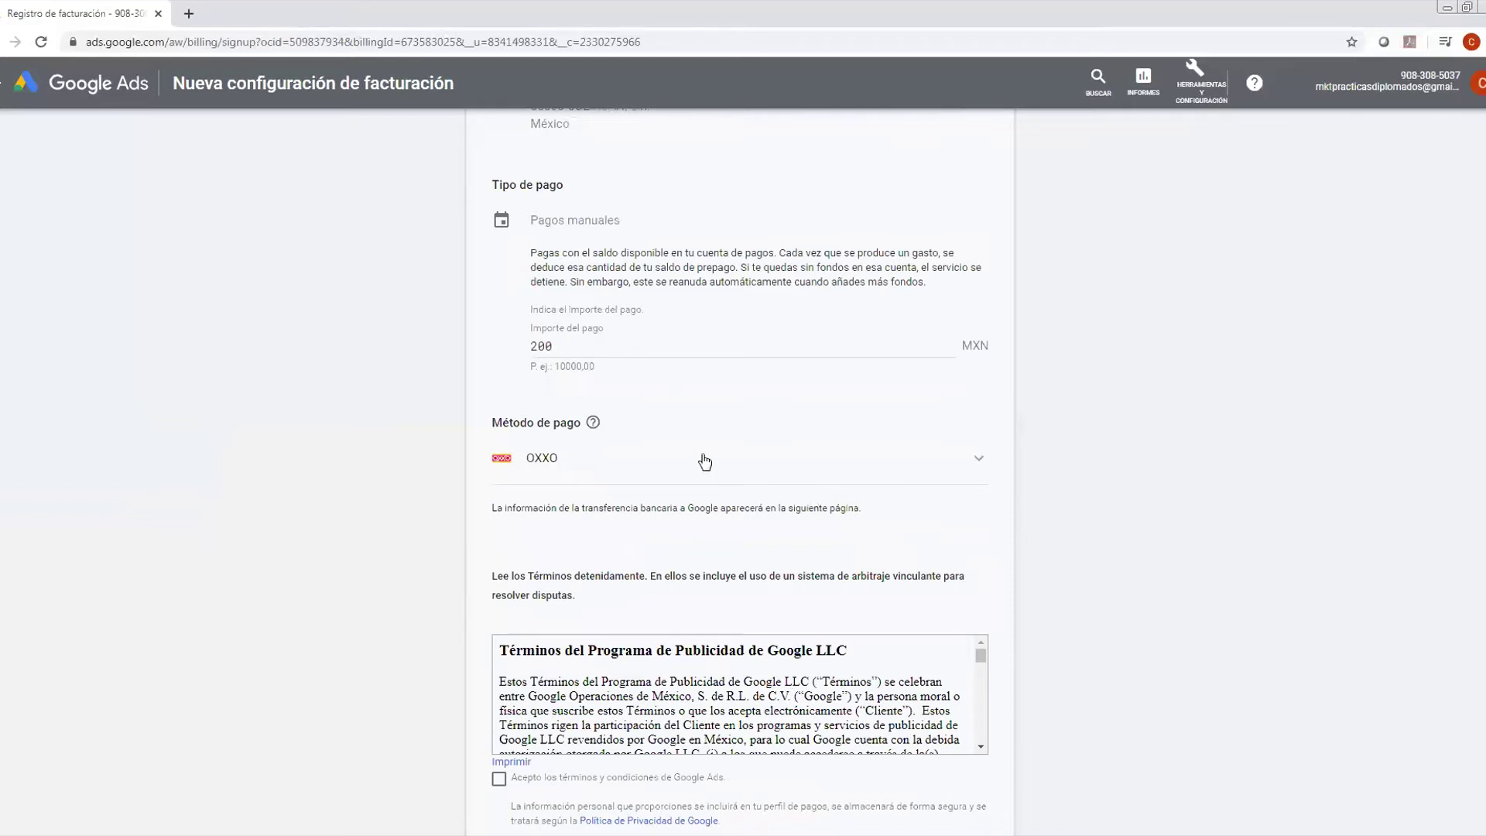
pyautogui.scroll(-2, 705, 462)
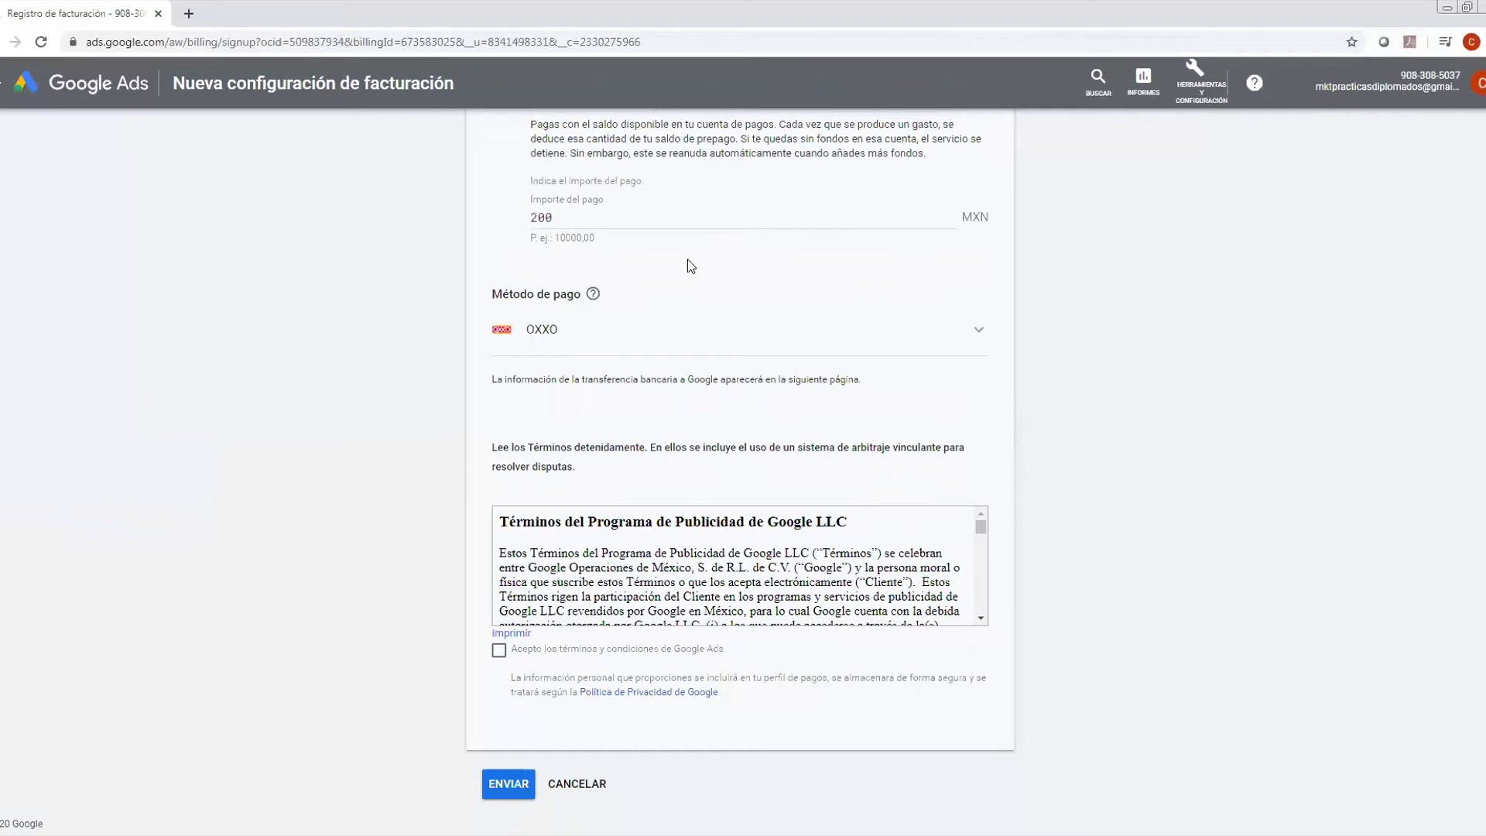
pyautogui.click(567, 218)
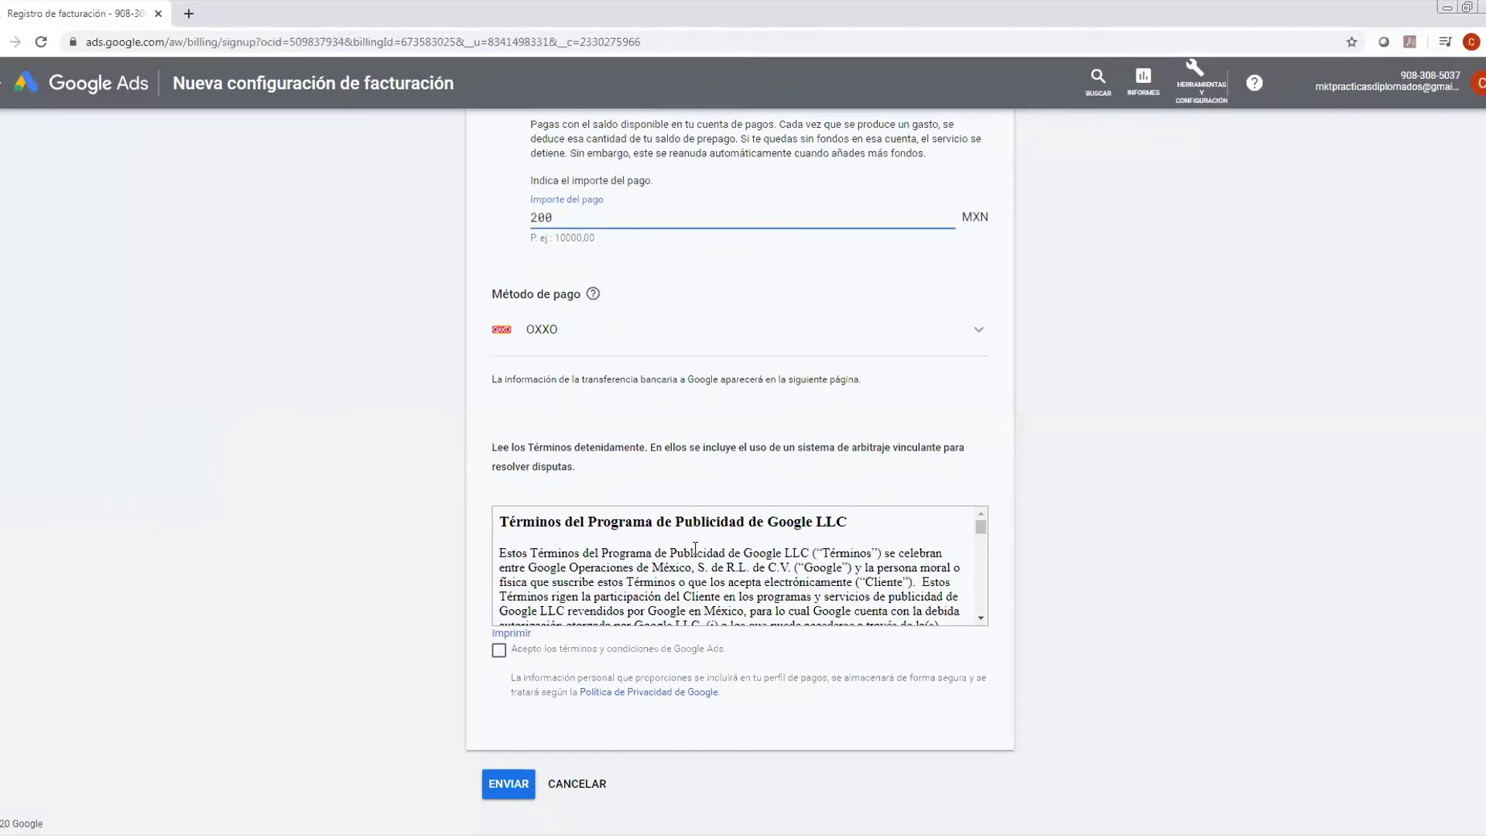
# Accept the Google Ads terms and conditions.
pyautogui.scroll(-3, 704, 564)
pyautogui.scroll(3, 703, 565)
pyautogui.click(499, 652)
# Read through the advertising program terms, especially the clauses on policies, ad publication and ad cancellation.
pyautogui.scroll(-3, 525, 589)
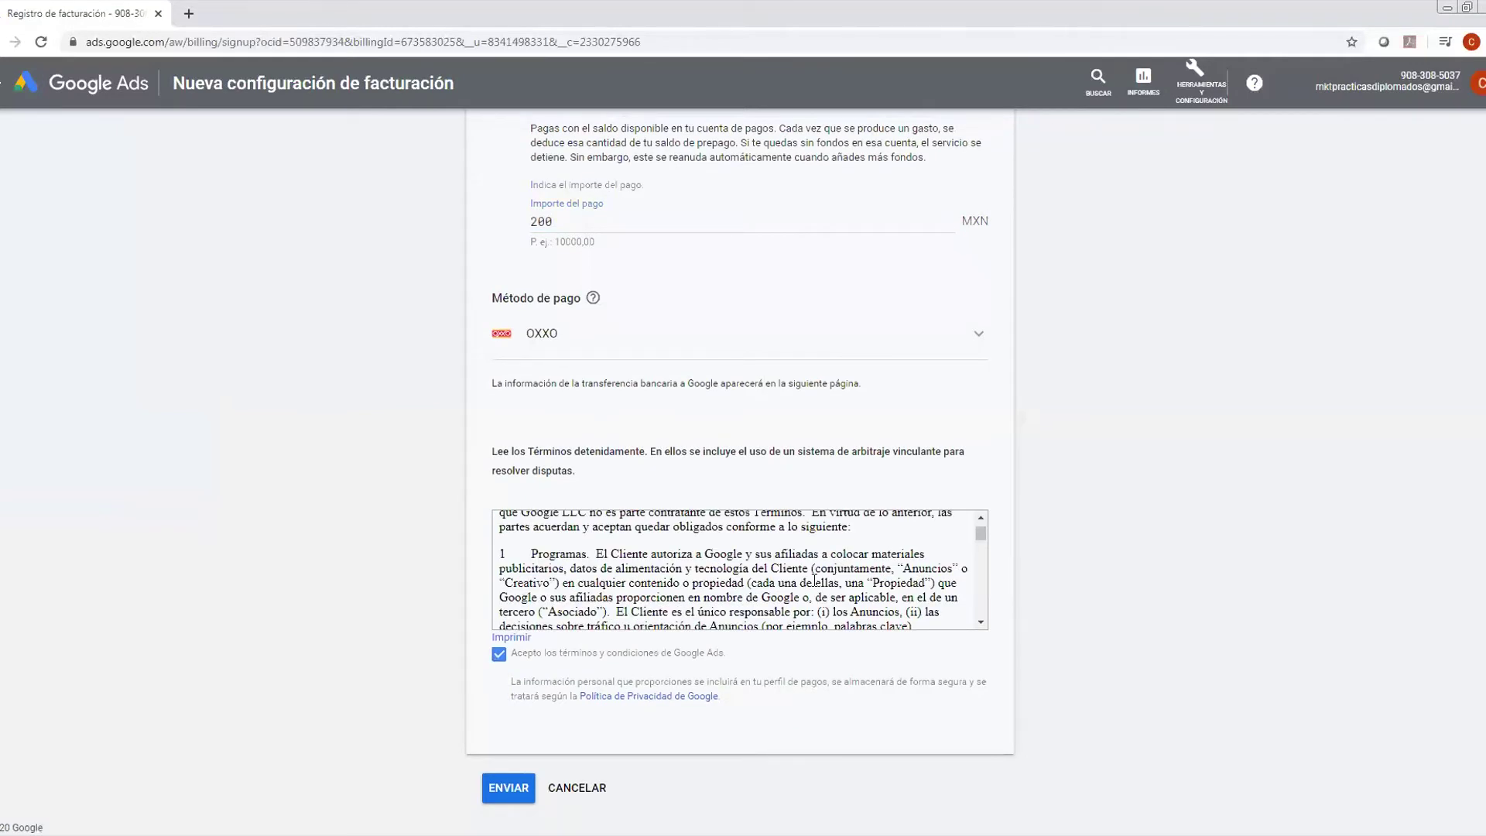
pyautogui.scroll(-3, 814, 581)
pyautogui.scroll(-3, 750, 570)
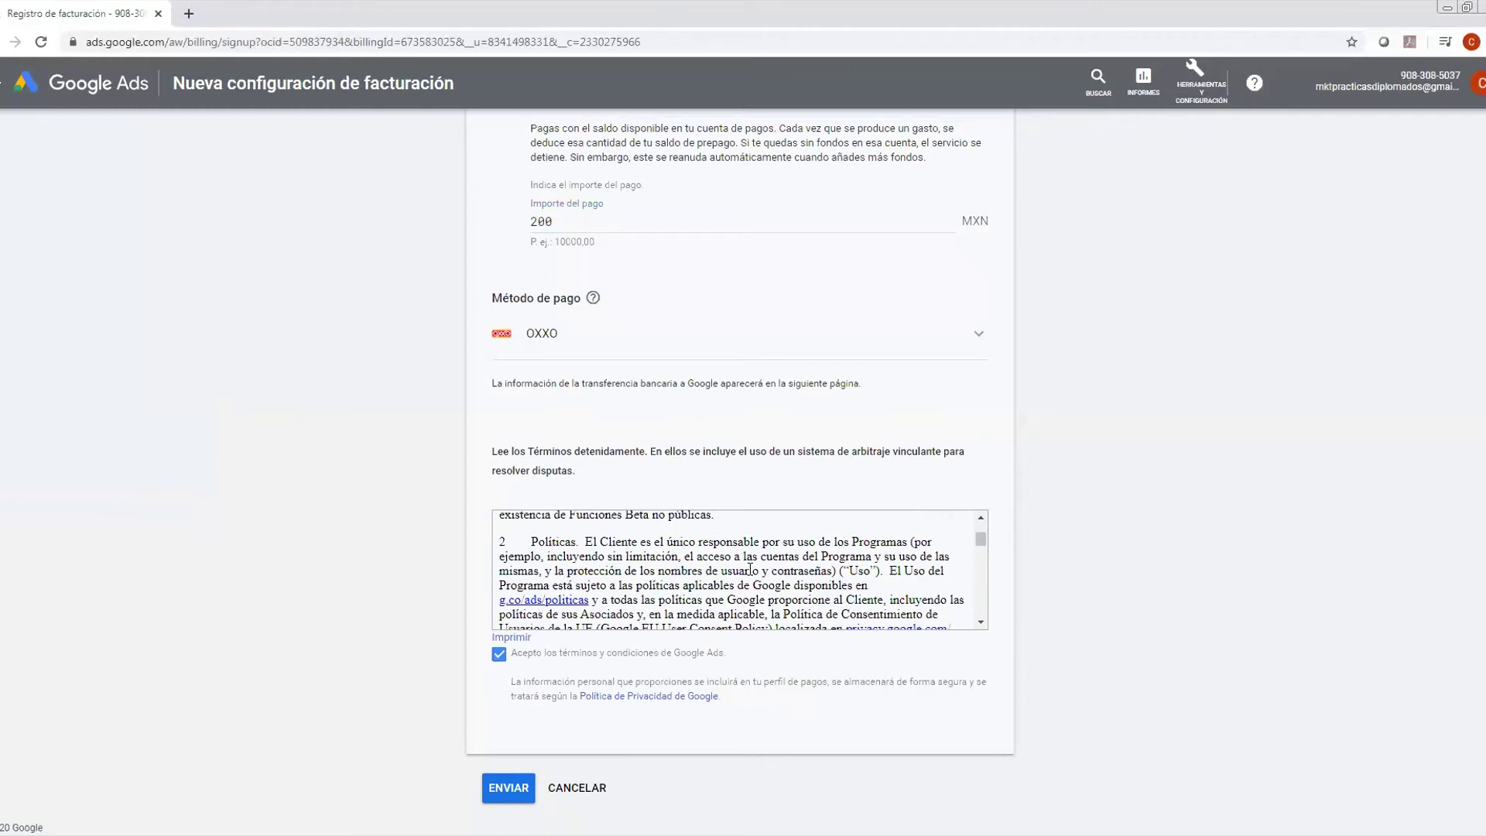
pyautogui.scroll(-1, 750, 570)
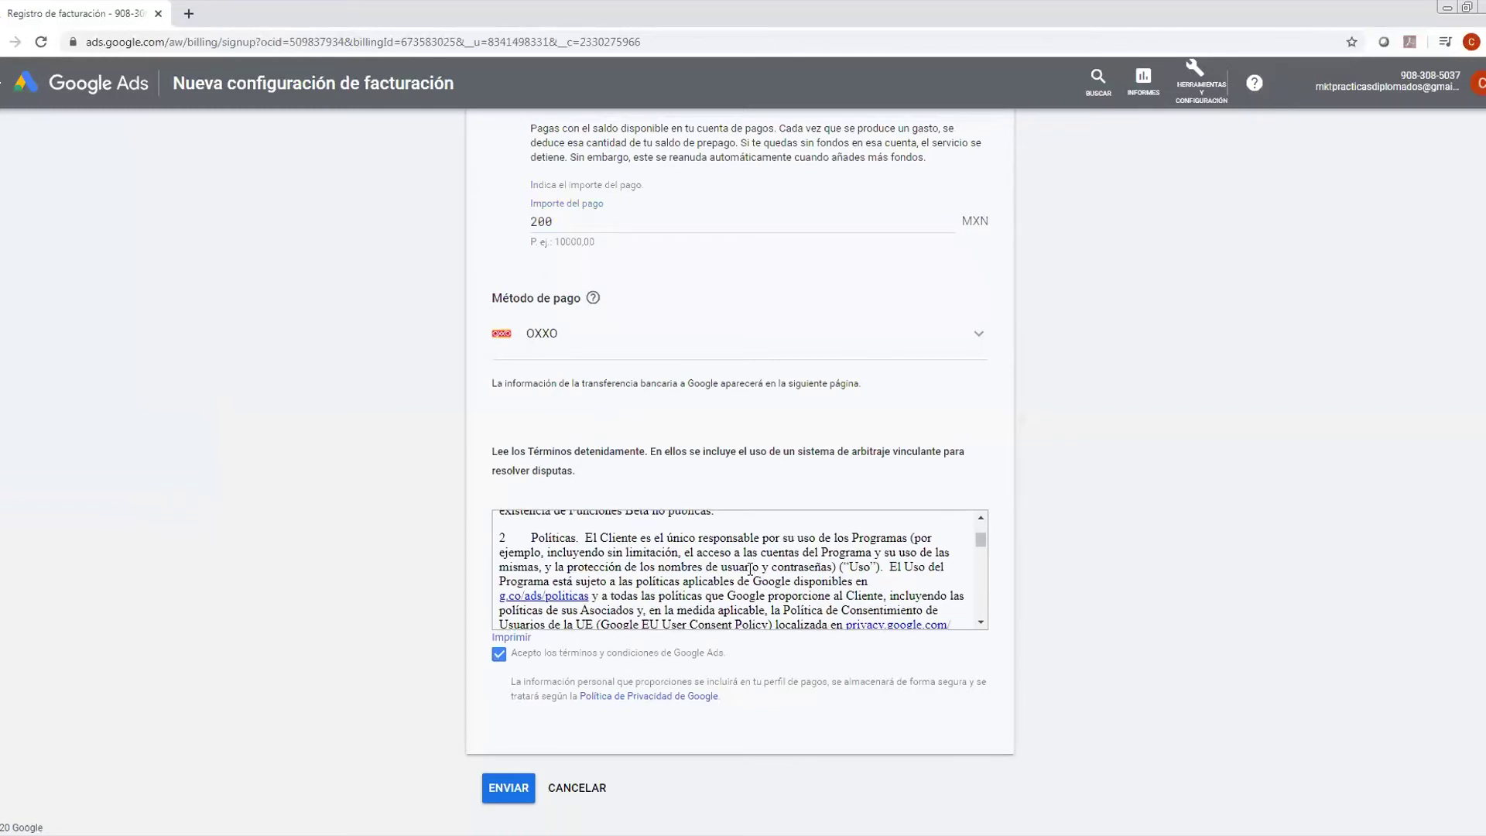
pyautogui.scroll(-3, 751, 571)
pyautogui.scroll(-3, 750, 570)
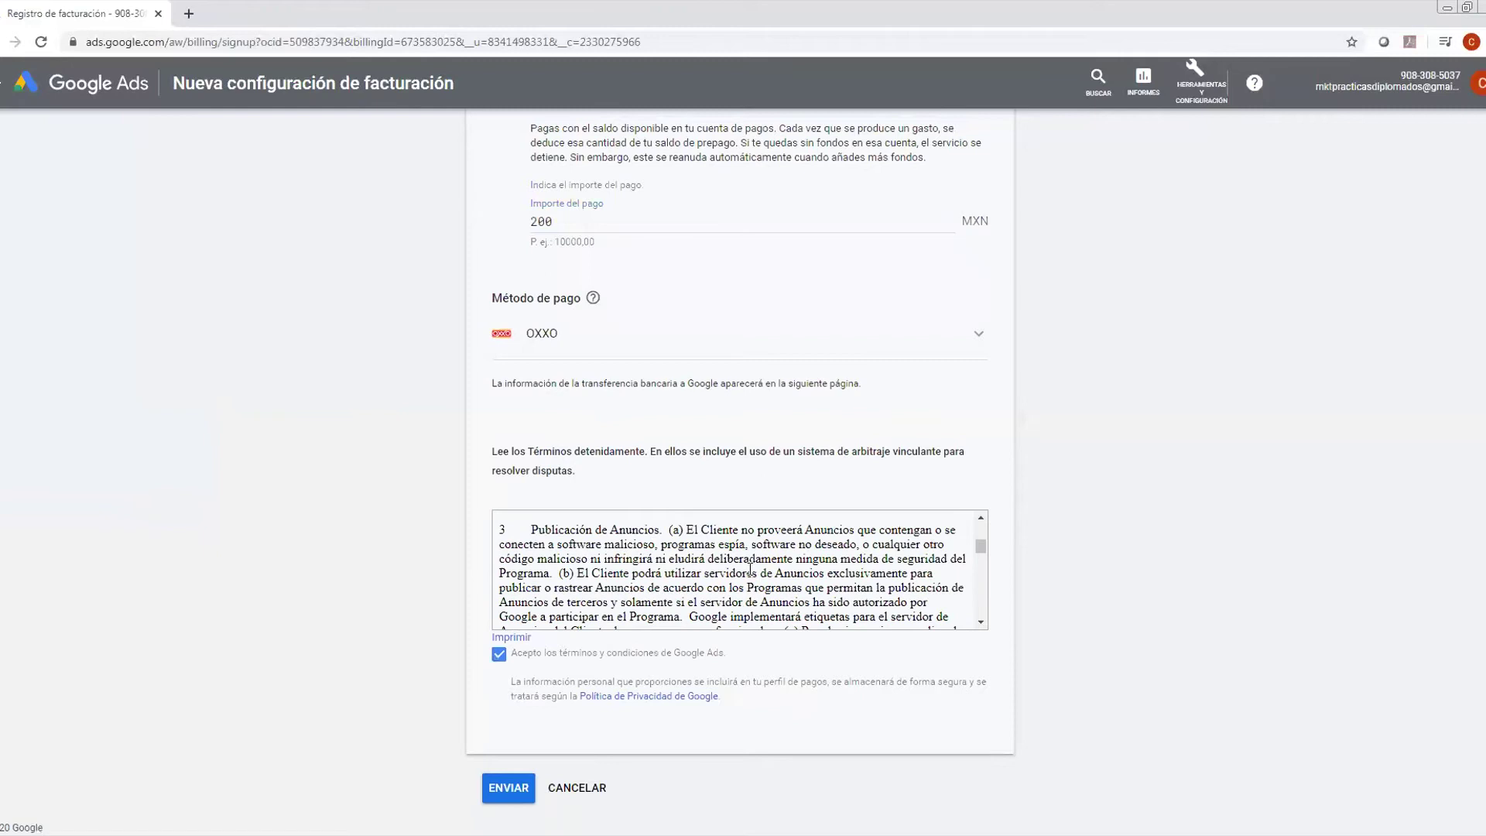
pyautogui.scroll(-3, 750, 571)
pyautogui.scroll(-3, 750, 571)
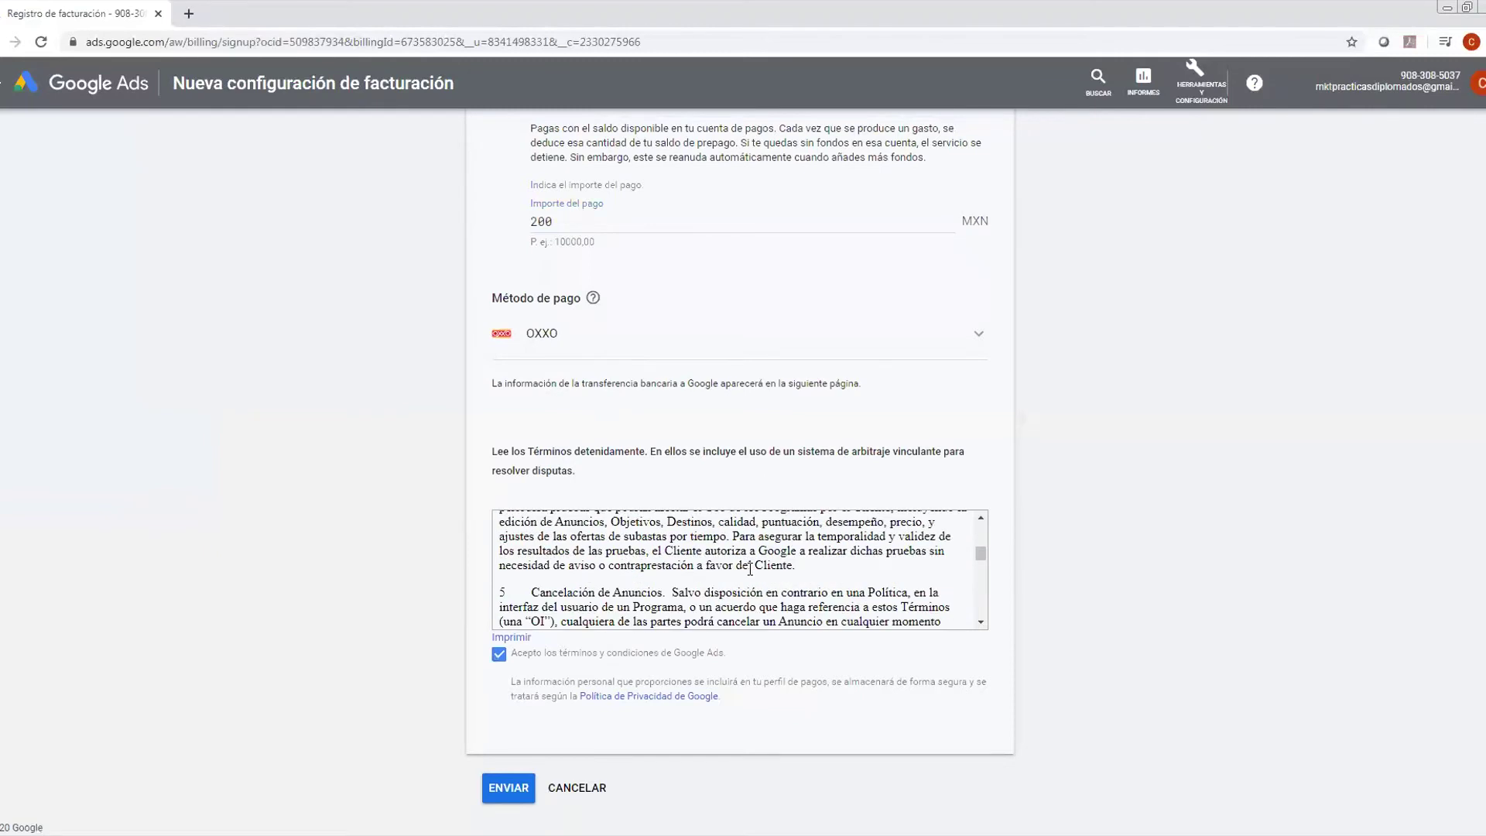
pyautogui.scroll(-3, 631, 573)
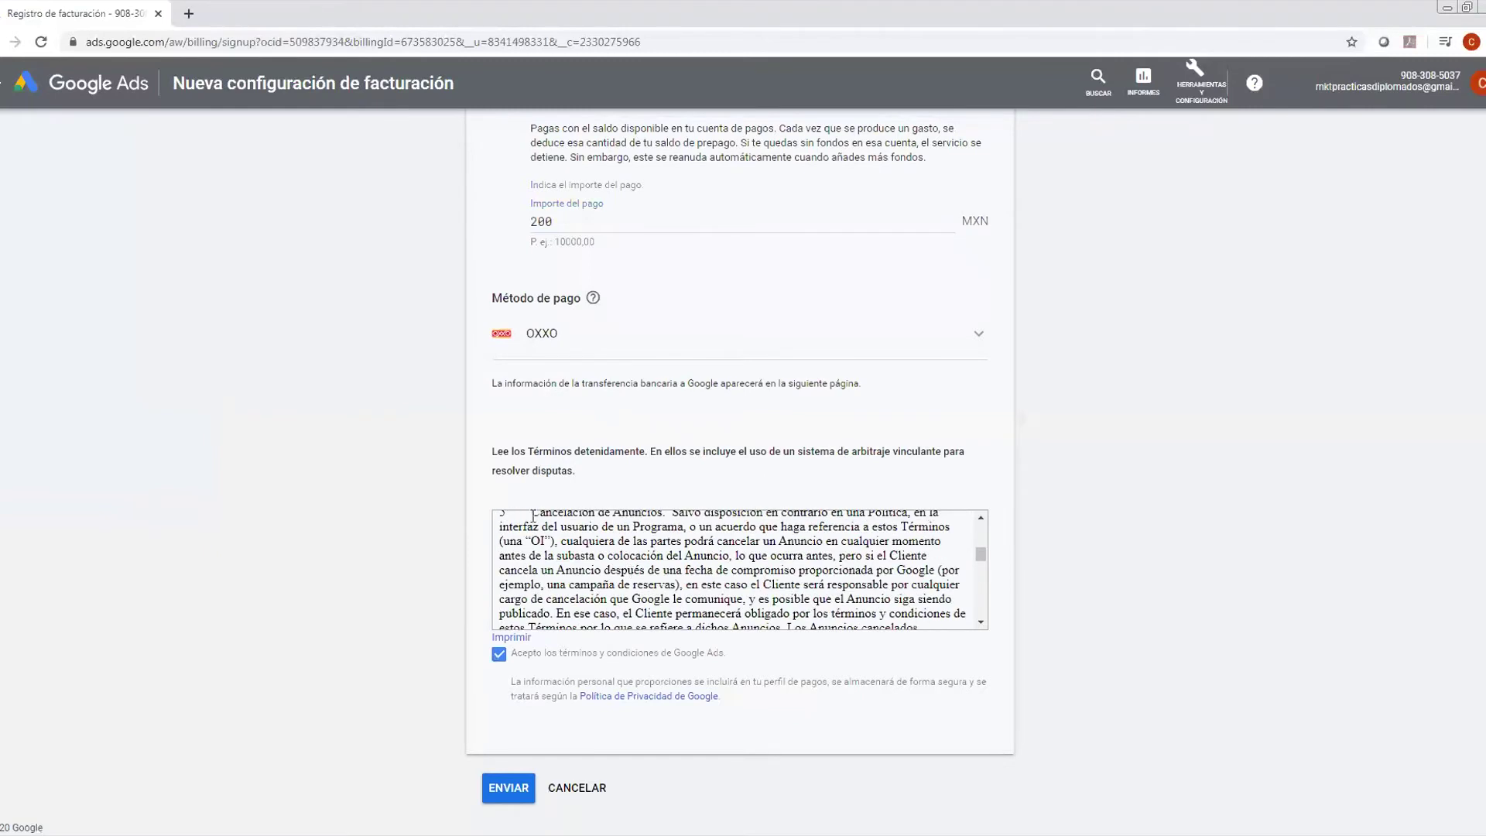
pyautogui.moveTo(531, 517); pyautogui.dragTo(593, 517)
pyautogui.scroll(-1, 628, 609)
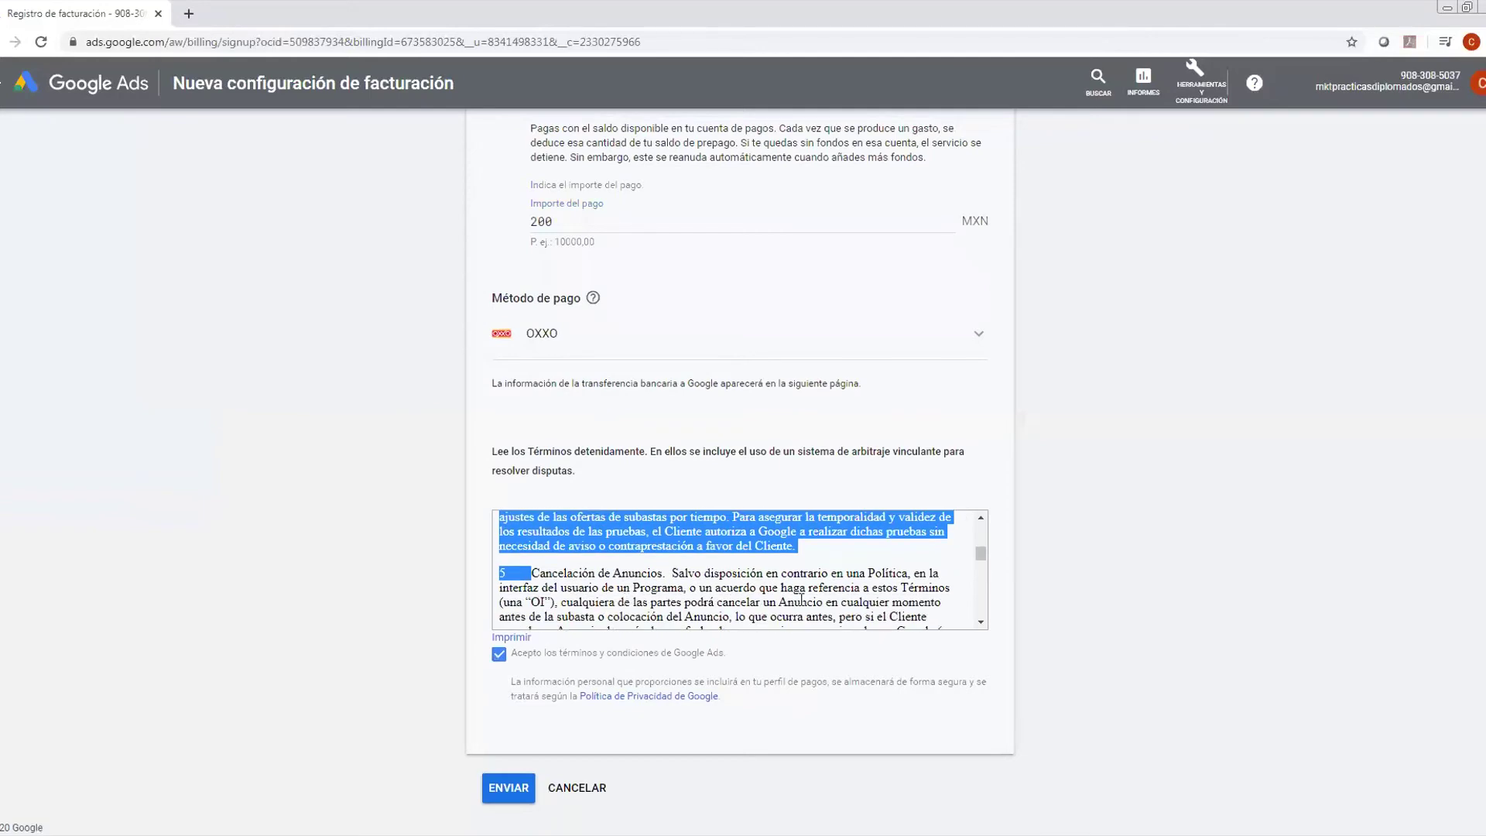
pyautogui.scroll(-1, 753, 582)
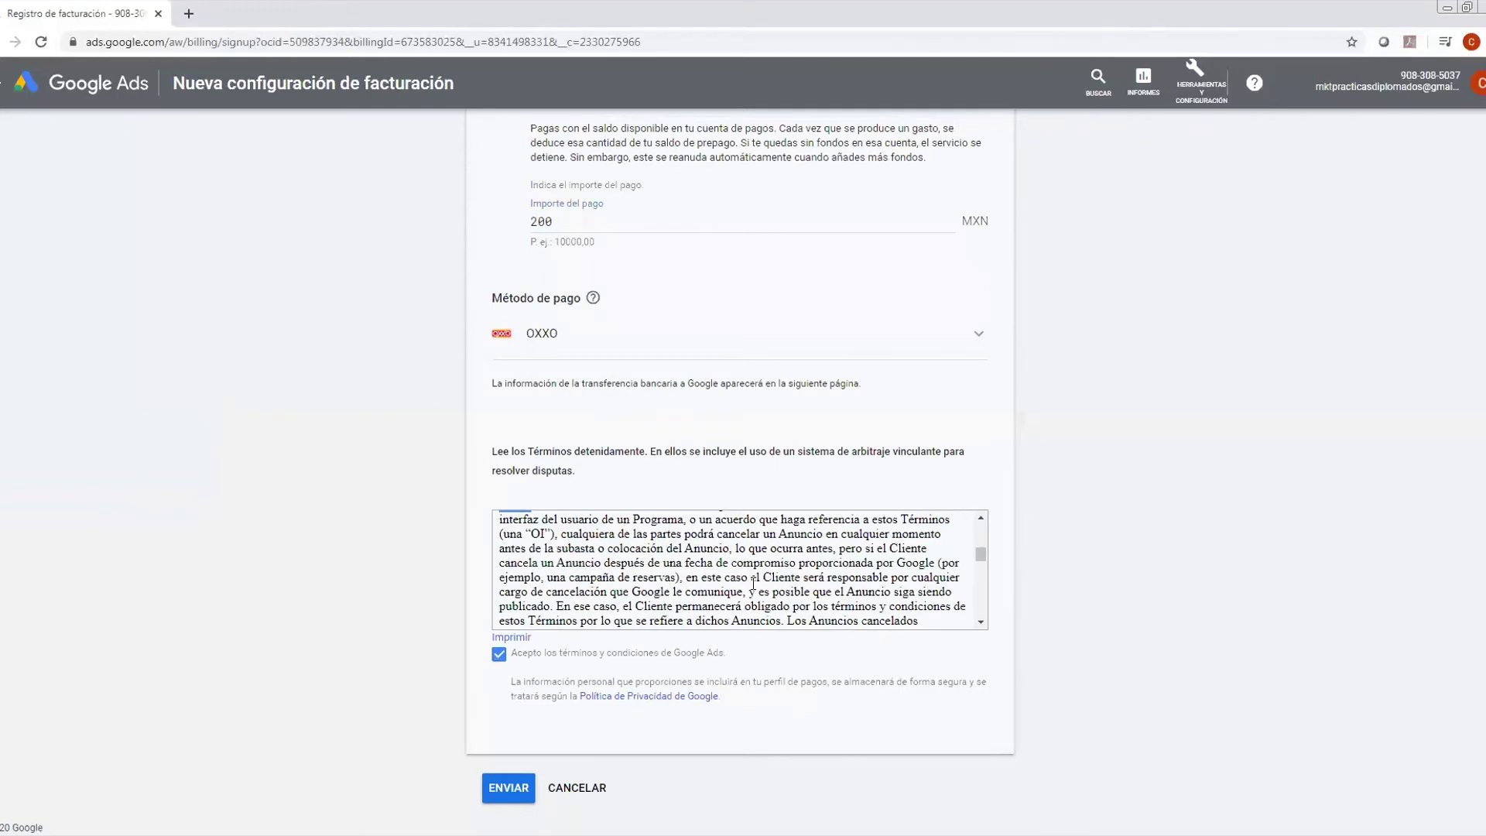
pyautogui.scroll(-2, 753, 582)
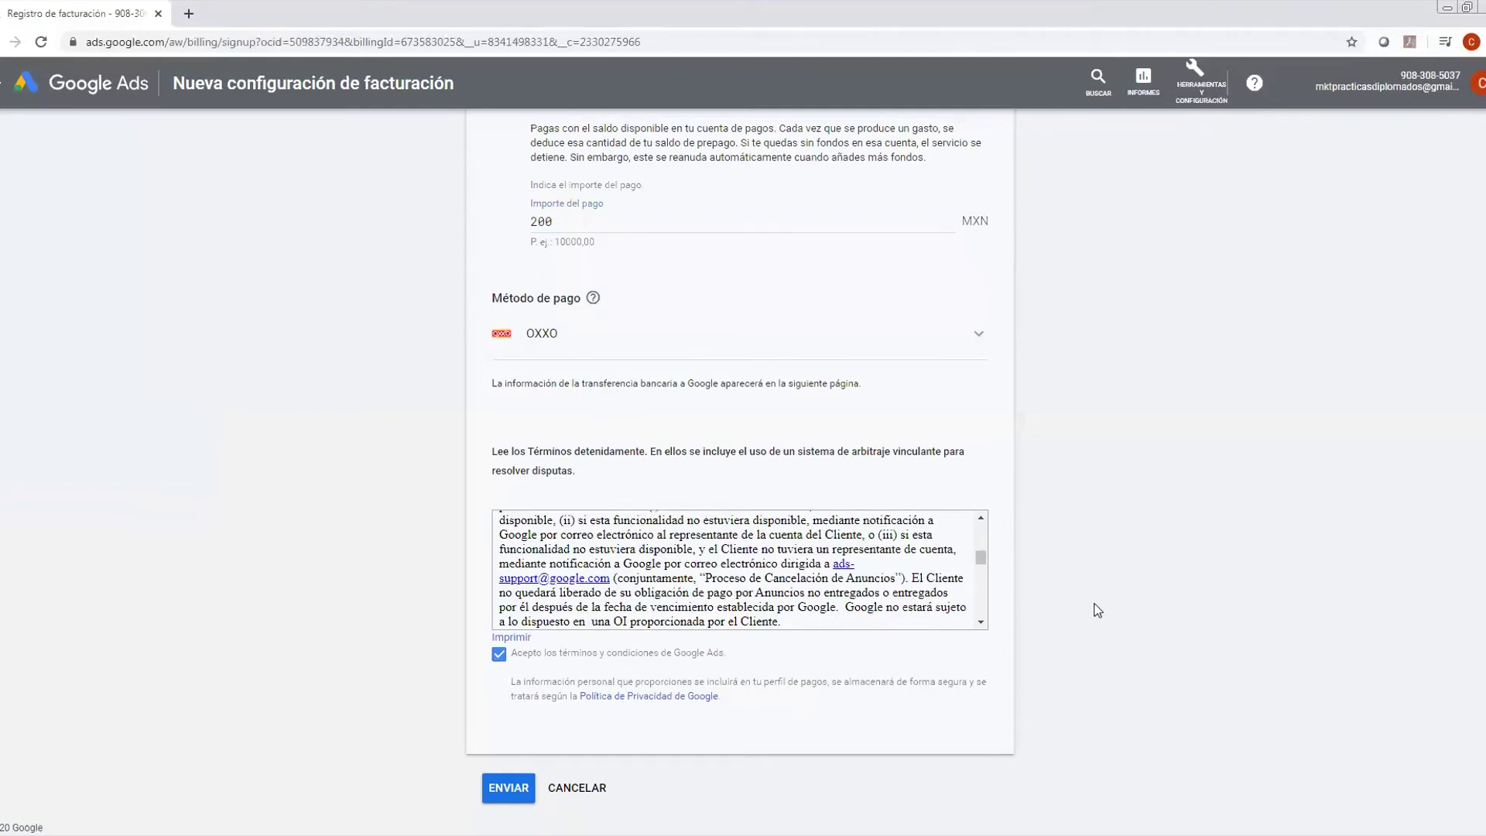
pyautogui.scroll(-1, 930, 659)
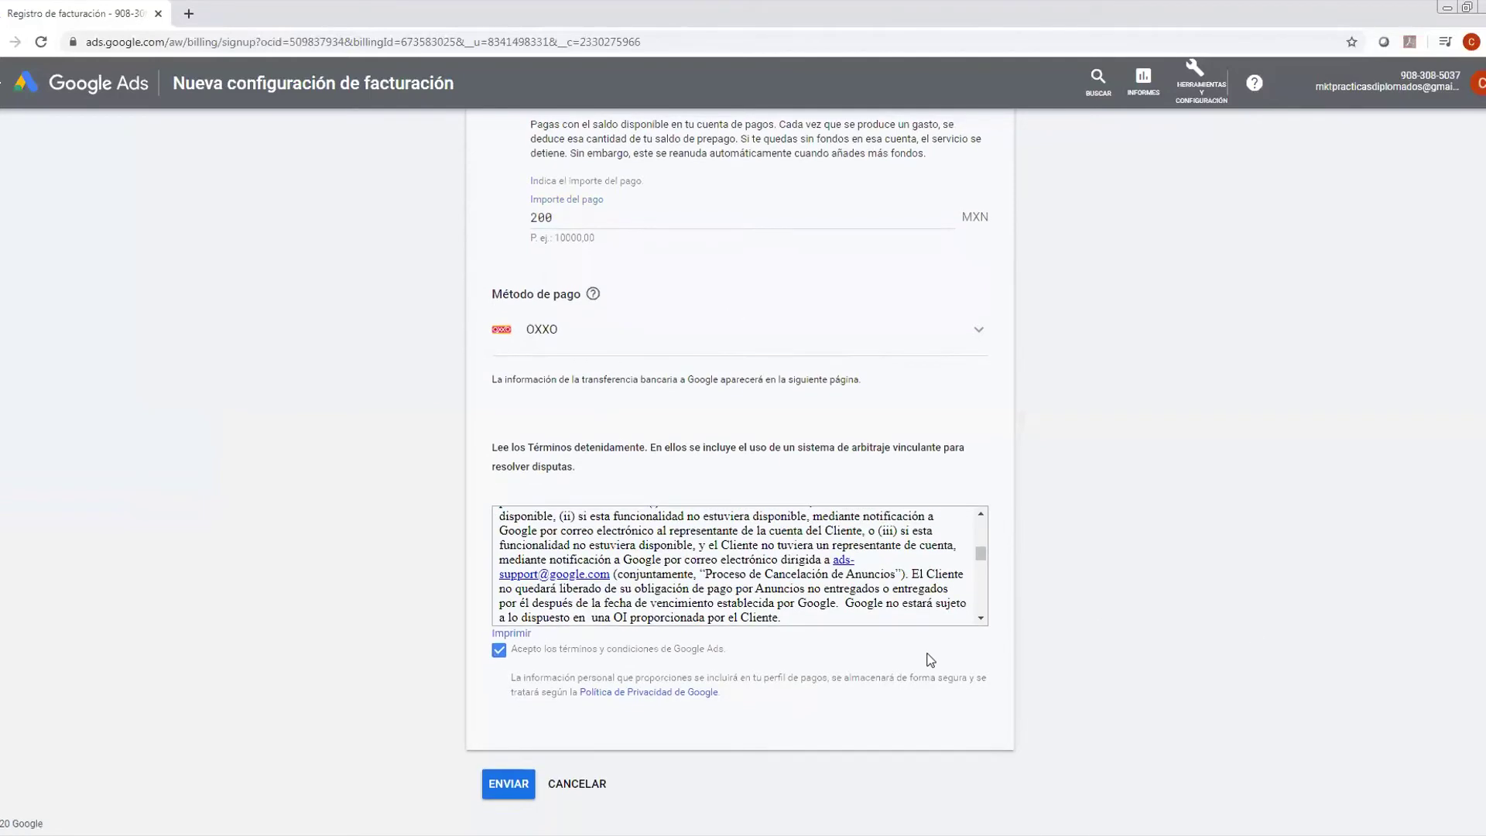
# Try to submit the billing setup, adding one more digit to the end of the customer's RFC before resubmitting.
pyautogui.click(509, 784)
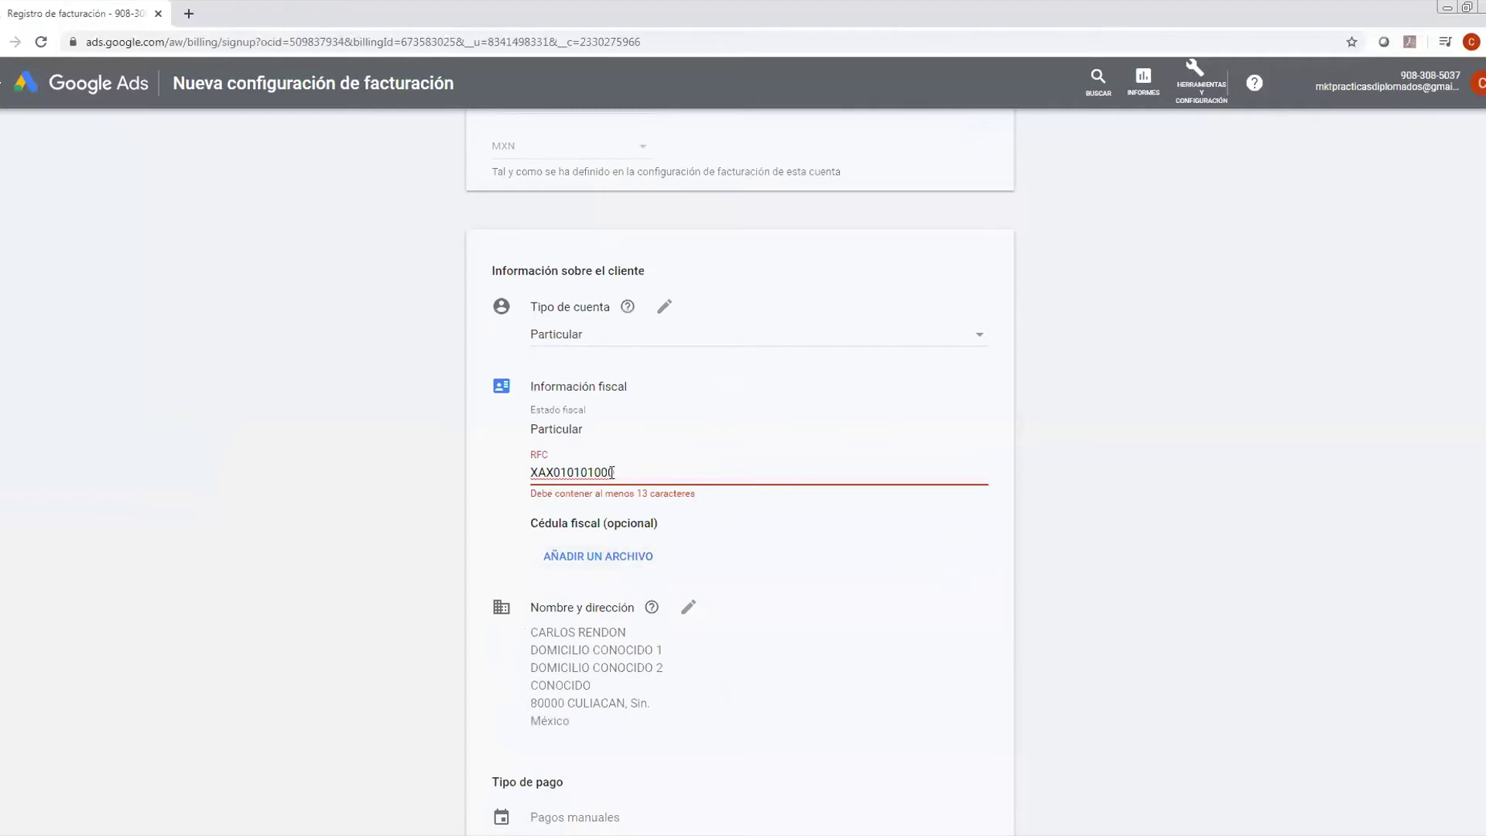
pyautogui.moveTo(609, 474); pyautogui.dragTo(514, 476)
pyautogui.click(626, 472)
pyautogui.moveTo(624, 473); pyautogui.dragTo(534, 475)
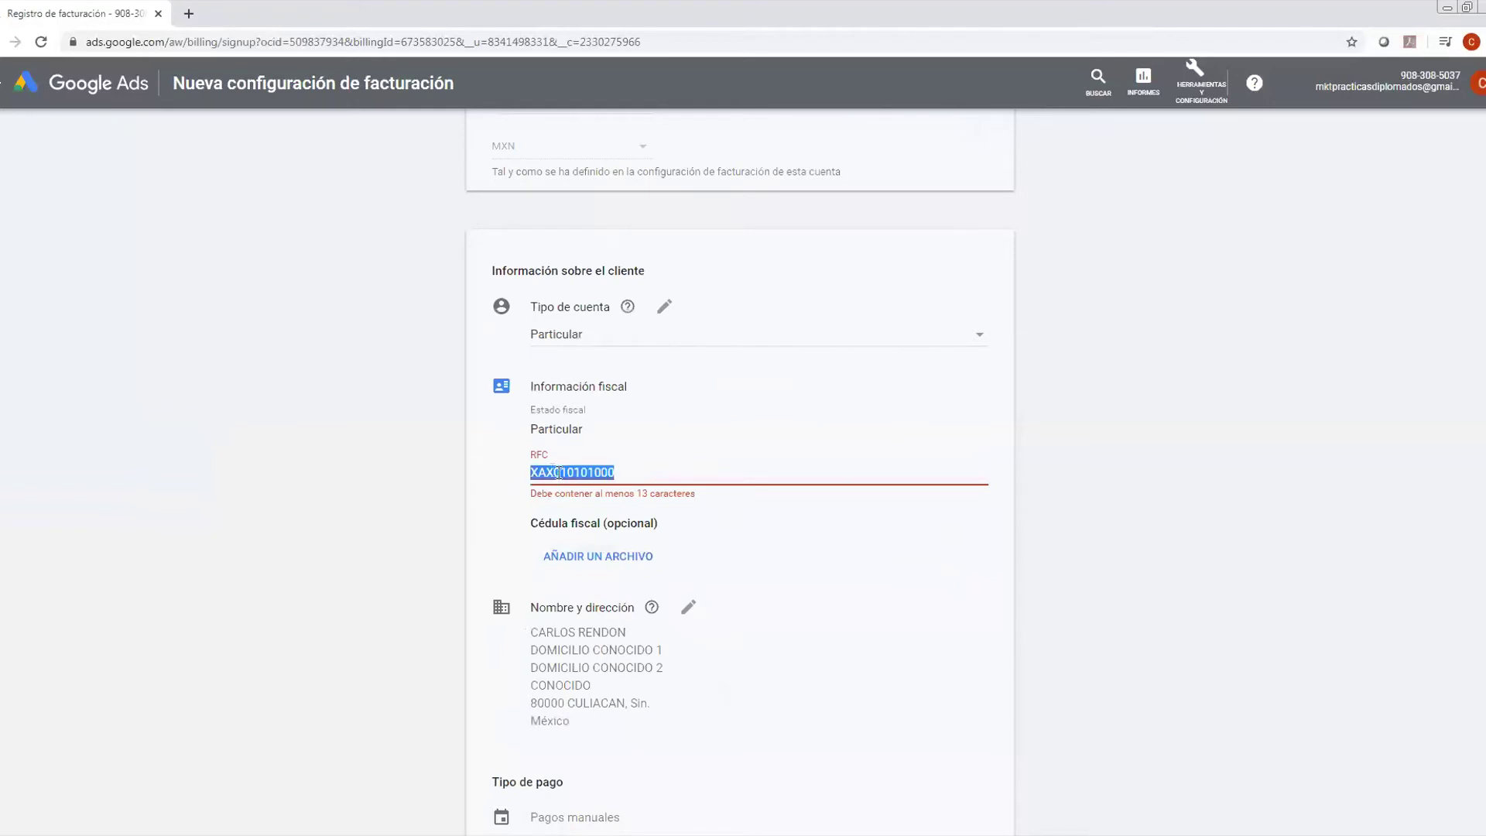
pyautogui.click(558, 472)
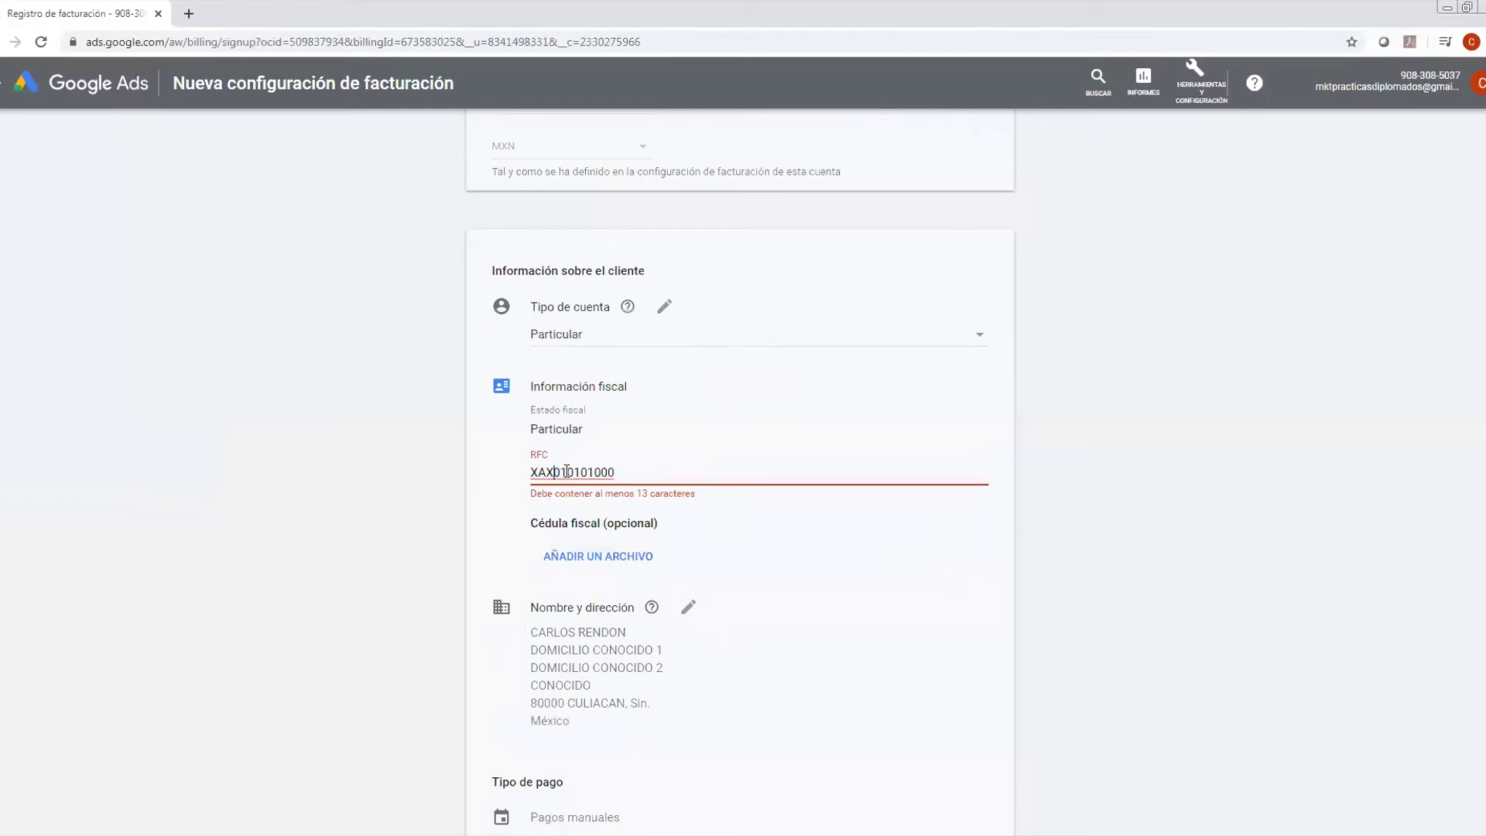
pyautogui.click(595, 472)
pyautogui.press('End')
pyautogui.write('0')
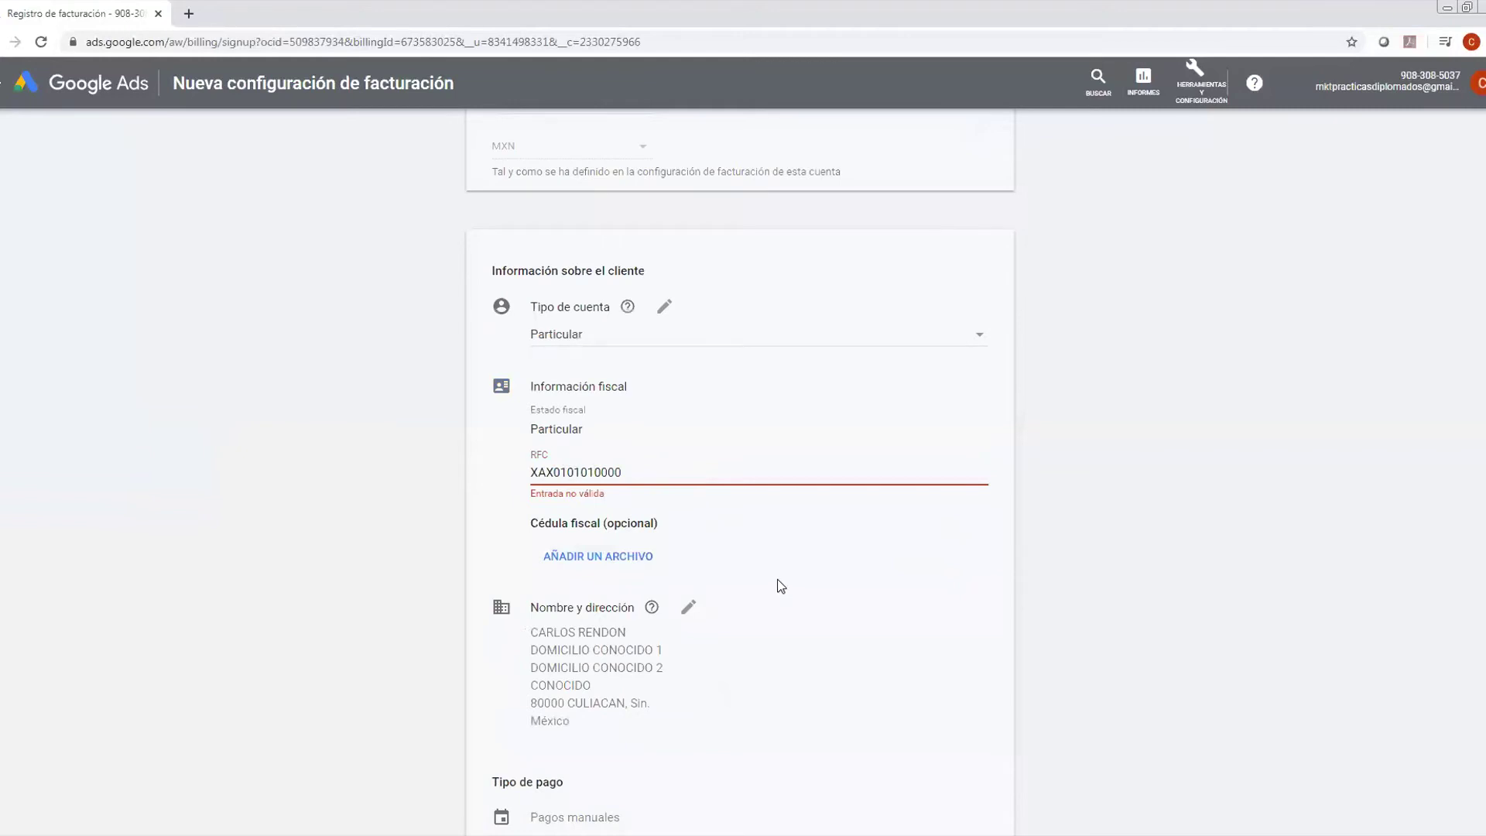
pyautogui.scroll(-10, 621, 654)
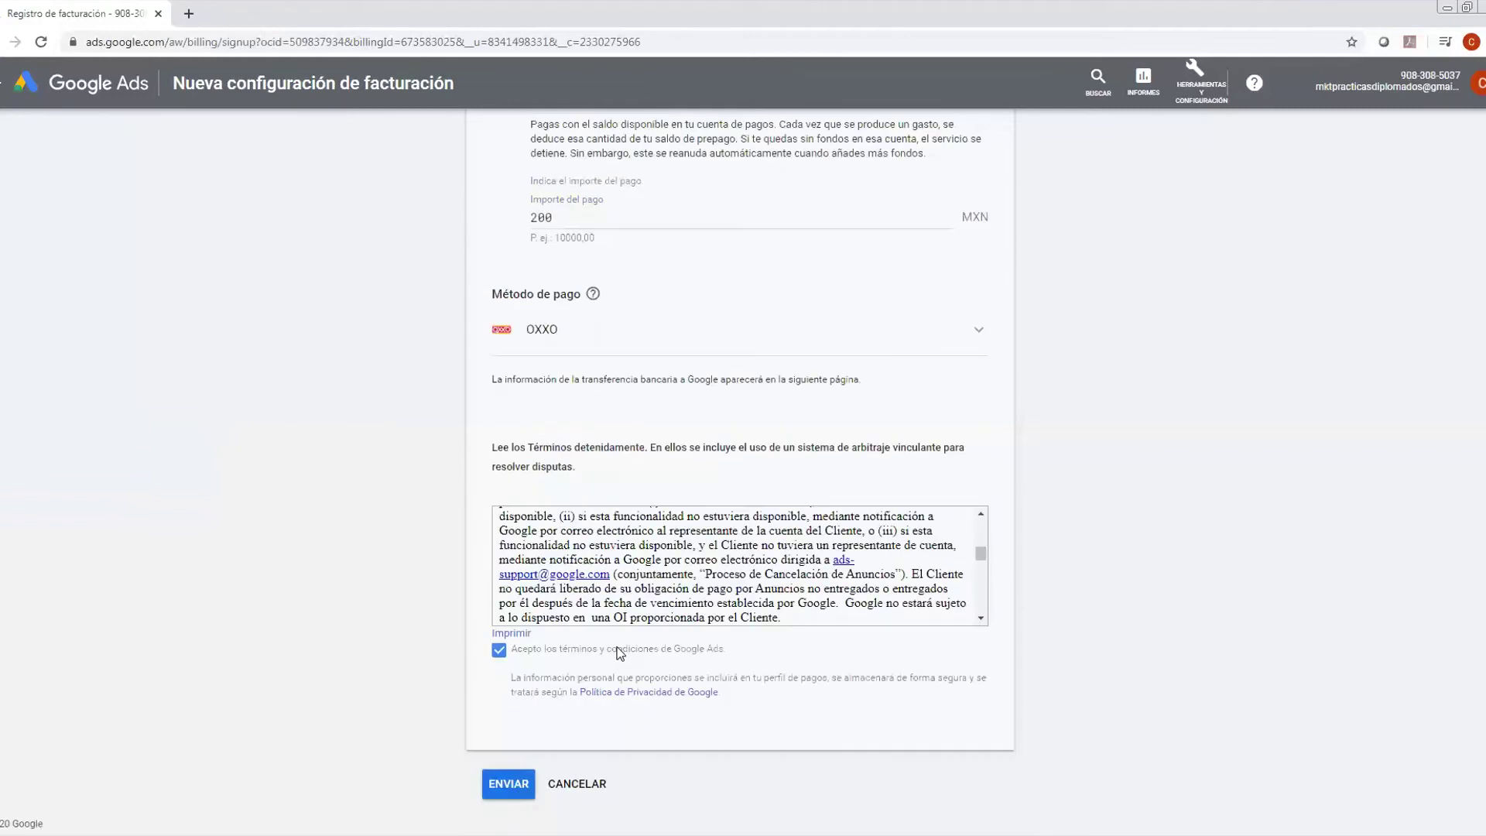
pyautogui.click(508, 783)
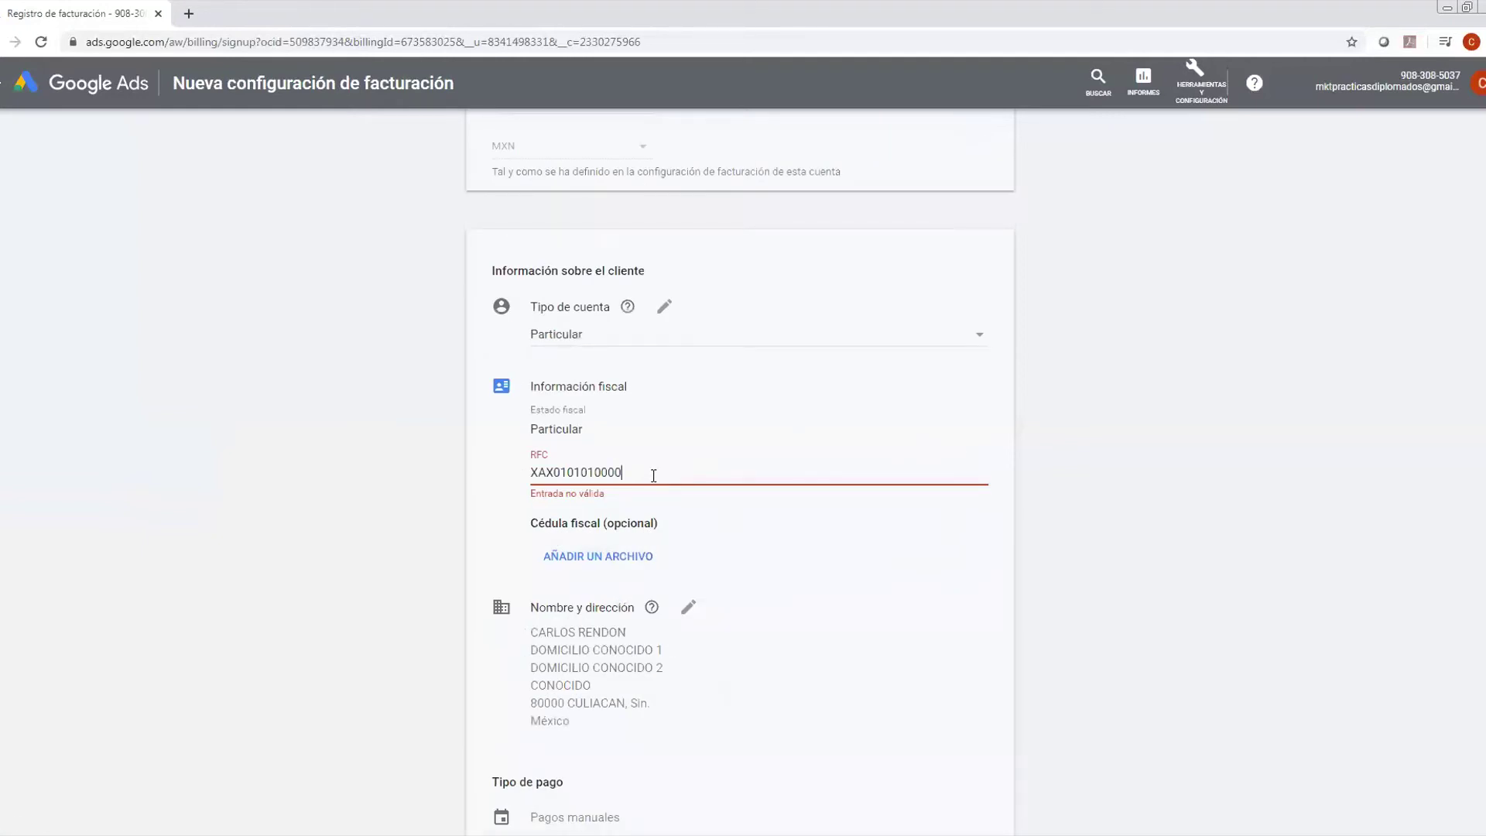
# Clear the customer's RFC in the tax information and enter the generic RFC in its place.
pyautogui.moveTo(653, 475); pyautogui.dragTo(314, 471)
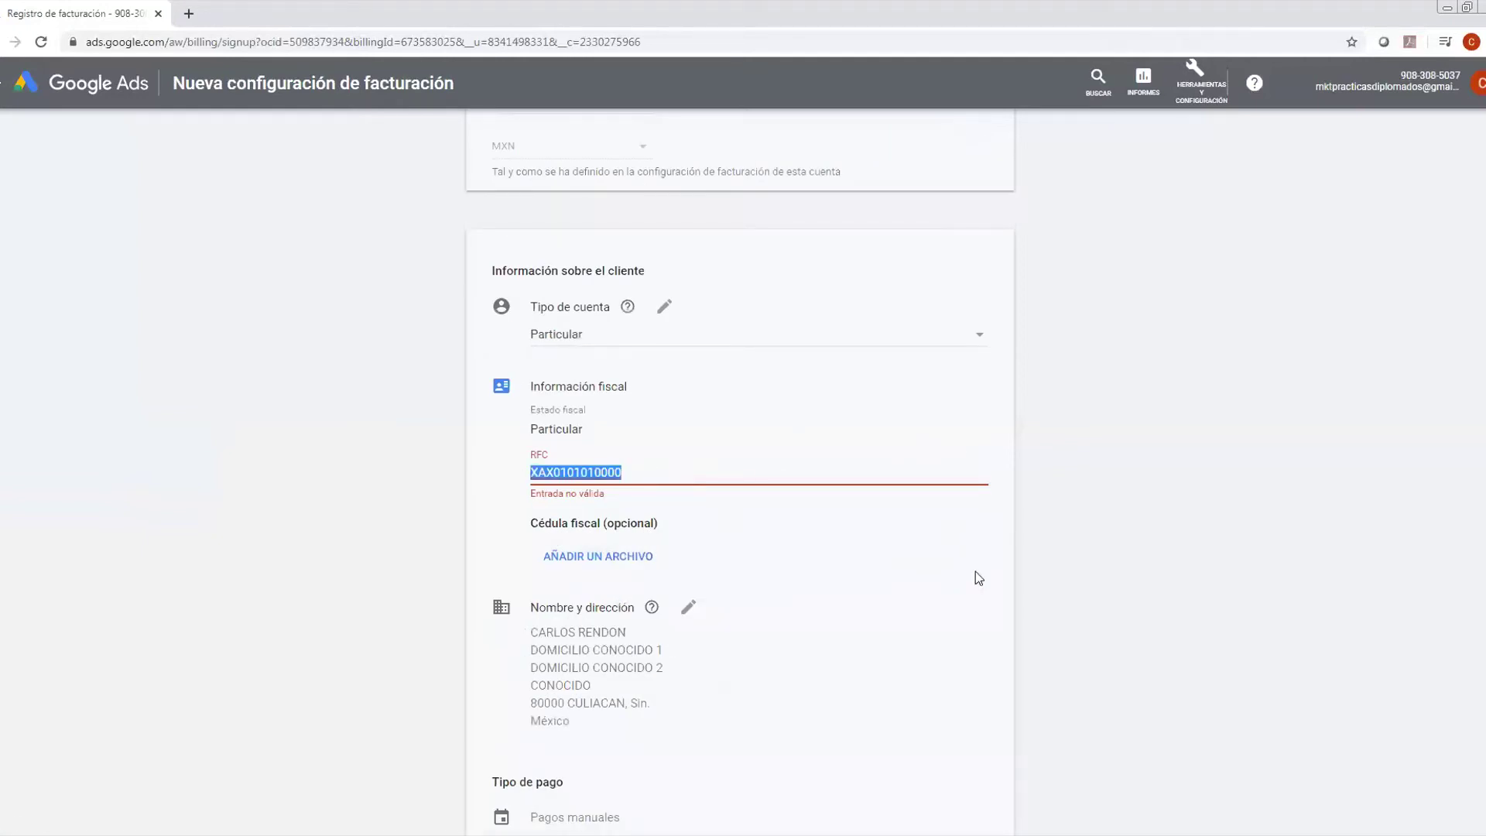
pyautogui.press('BackSpace')
pyautogui.click(560, 464)
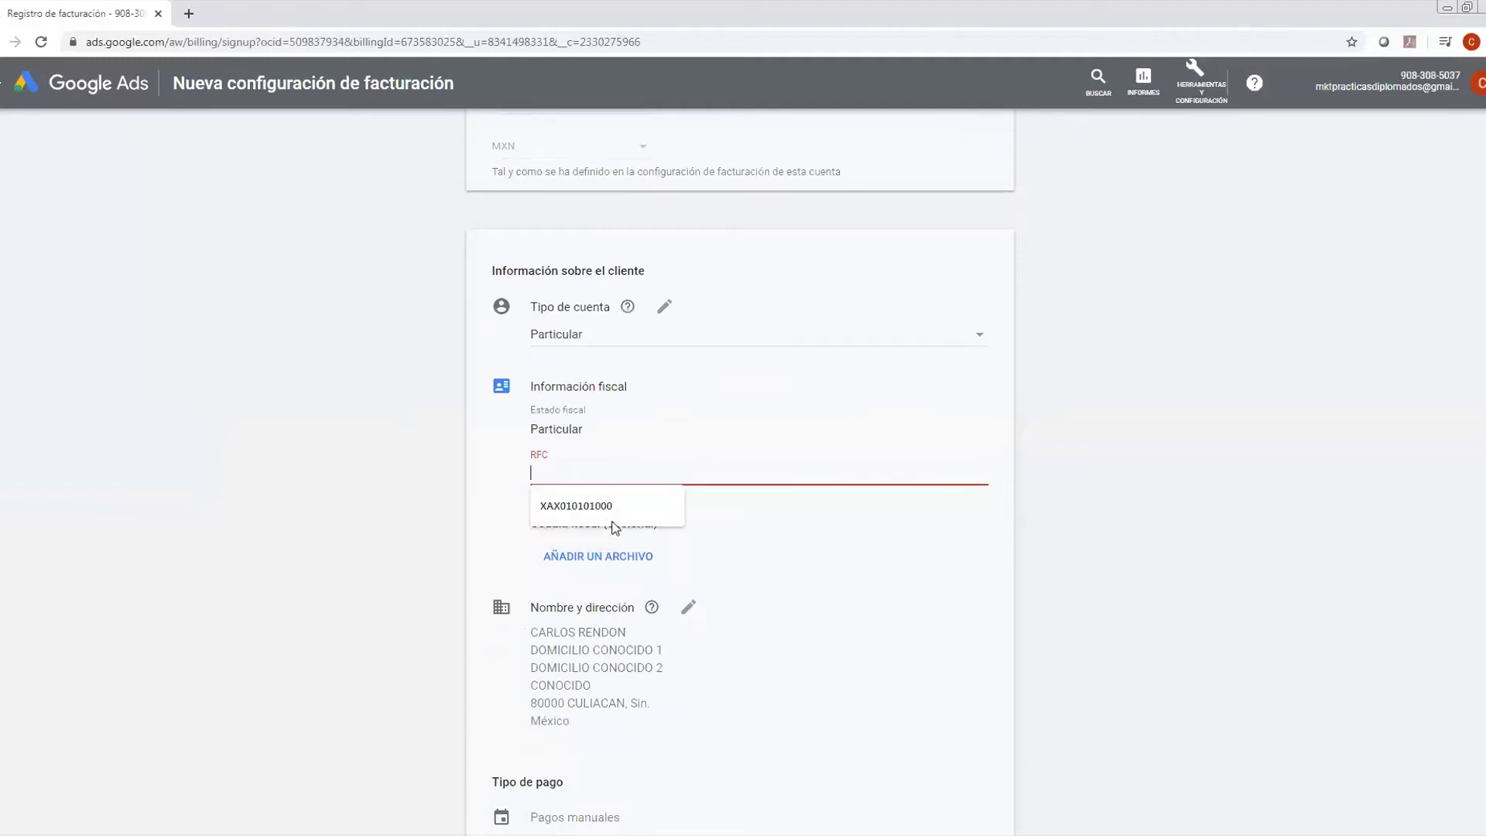
pyautogui.click(588, 506)
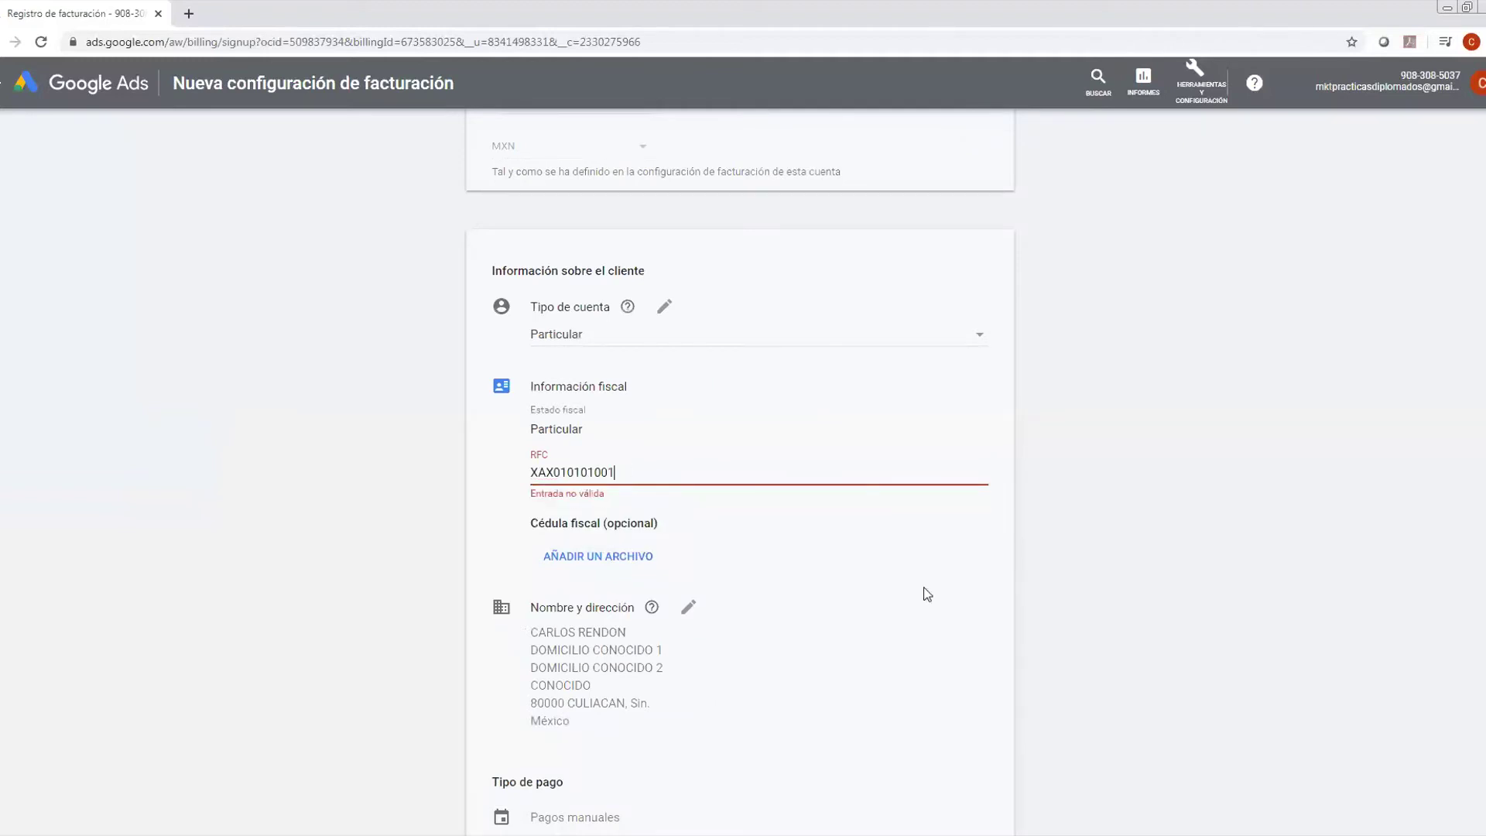
pyautogui.scroll(-6, 926, 590)
pyautogui.press('BackSpace')
pyautogui.write('1')
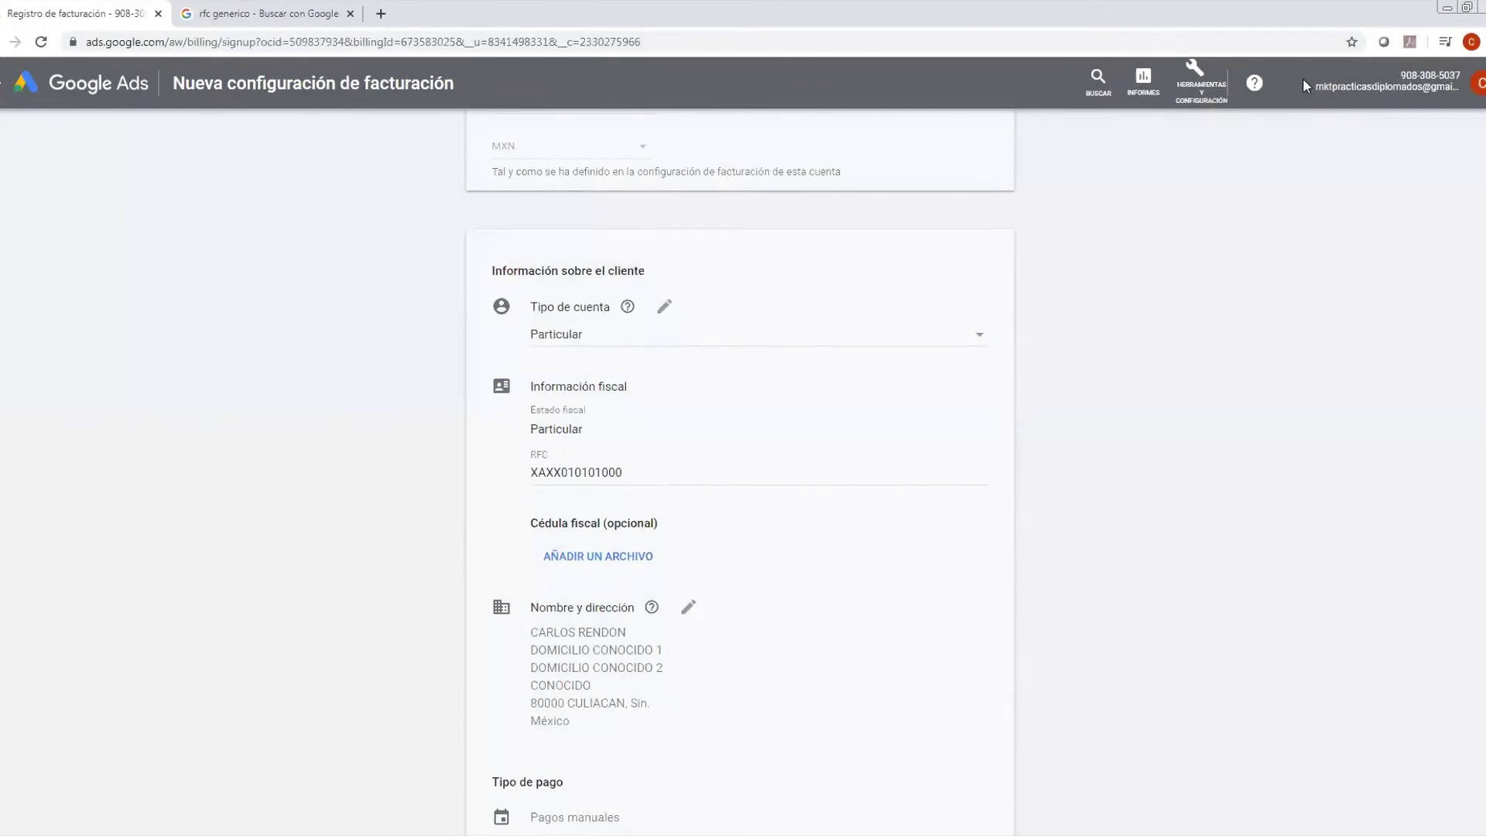
# Submit the billing setup and download the code for paying 200 MXN at OXXO.
pyautogui.scroll(-10, 736, 421)
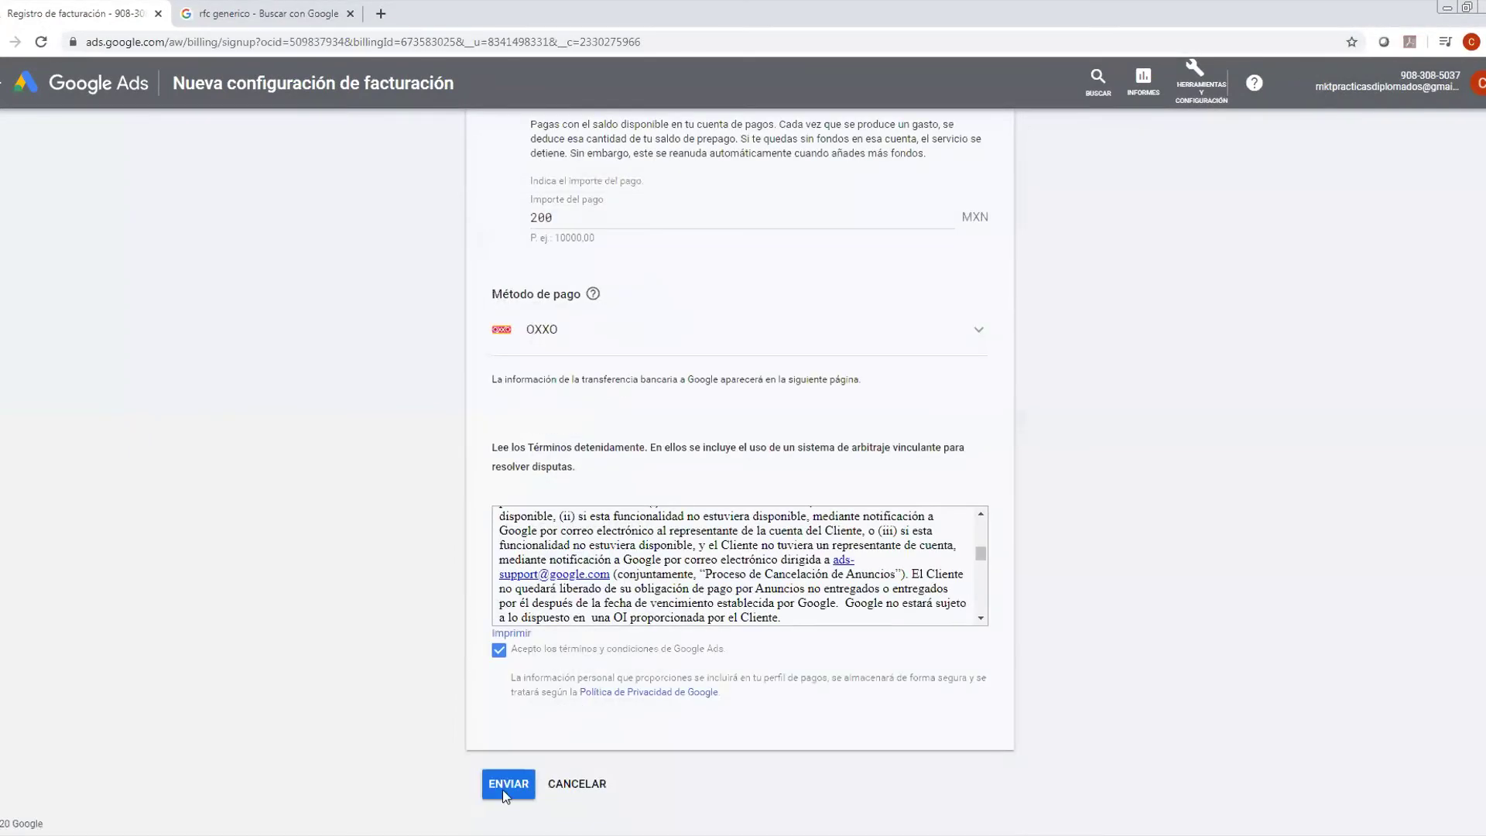
pyautogui.click(505, 787)
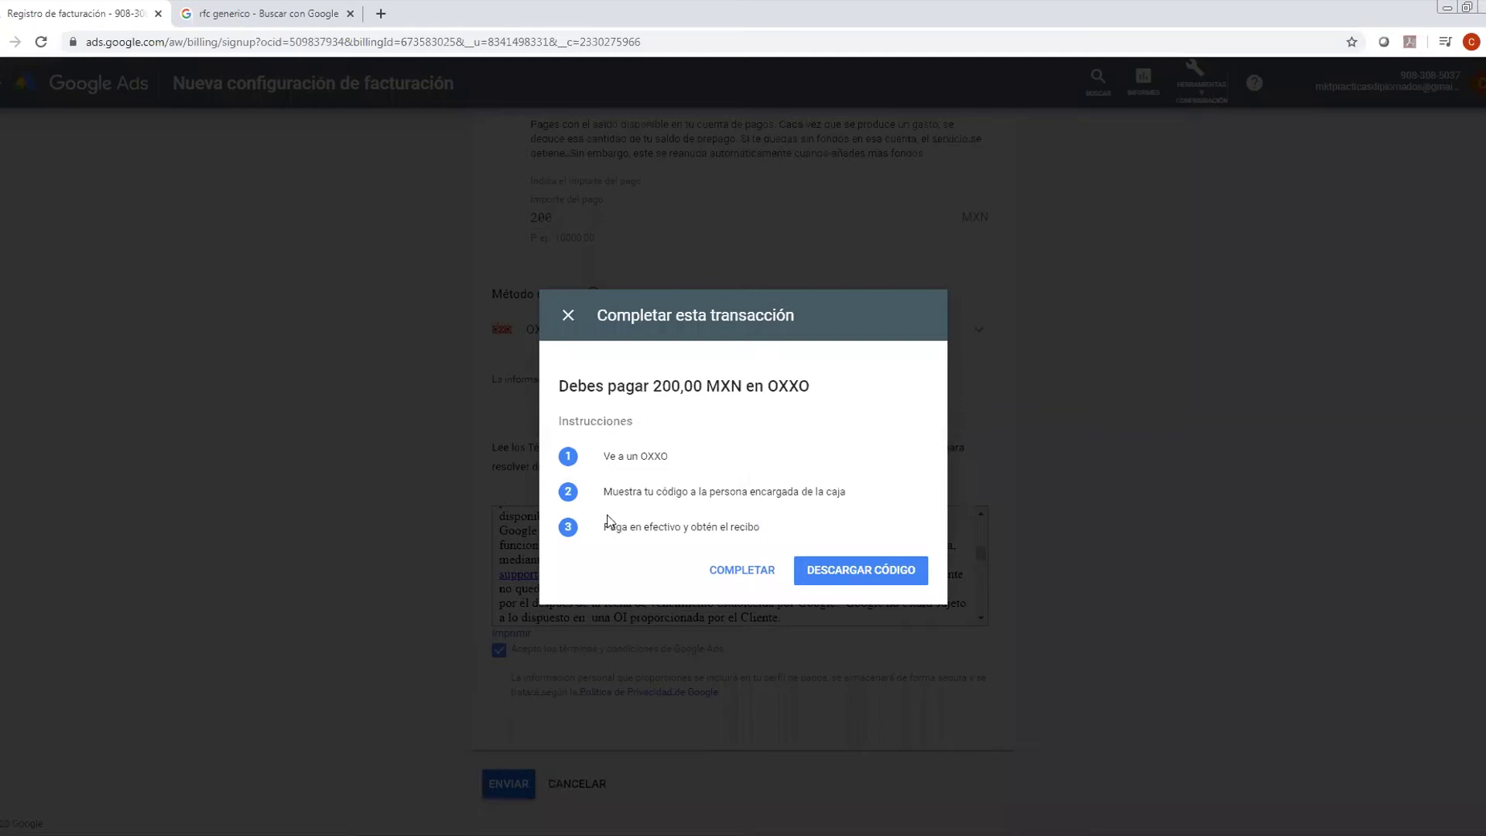
pyautogui.click(830, 581)
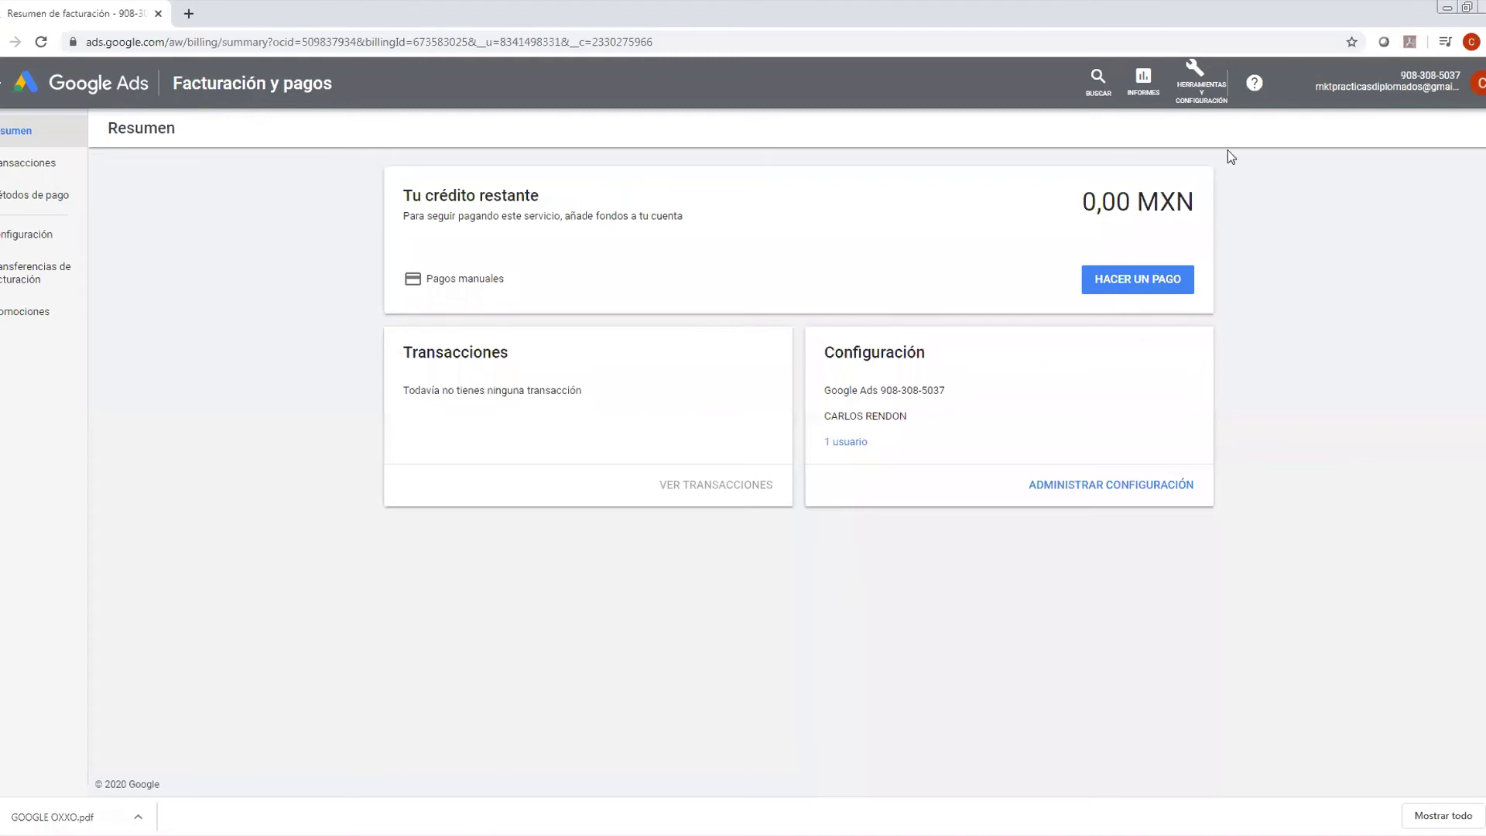
# Open the account access settings from the tools and start an invitation for another user.
pyautogui.click(1206, 96)
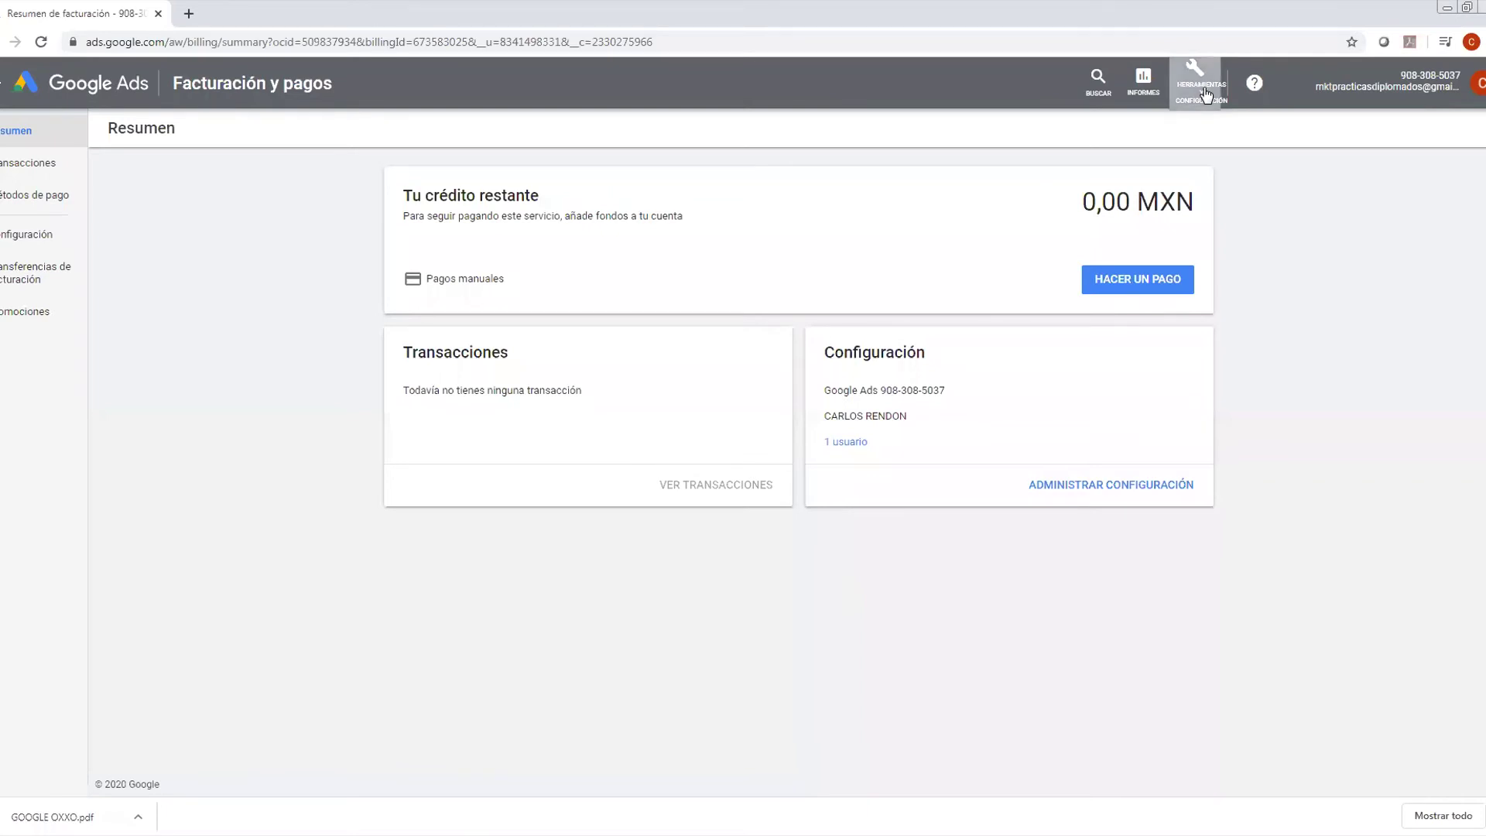
pyautogui.click(1205, 94)
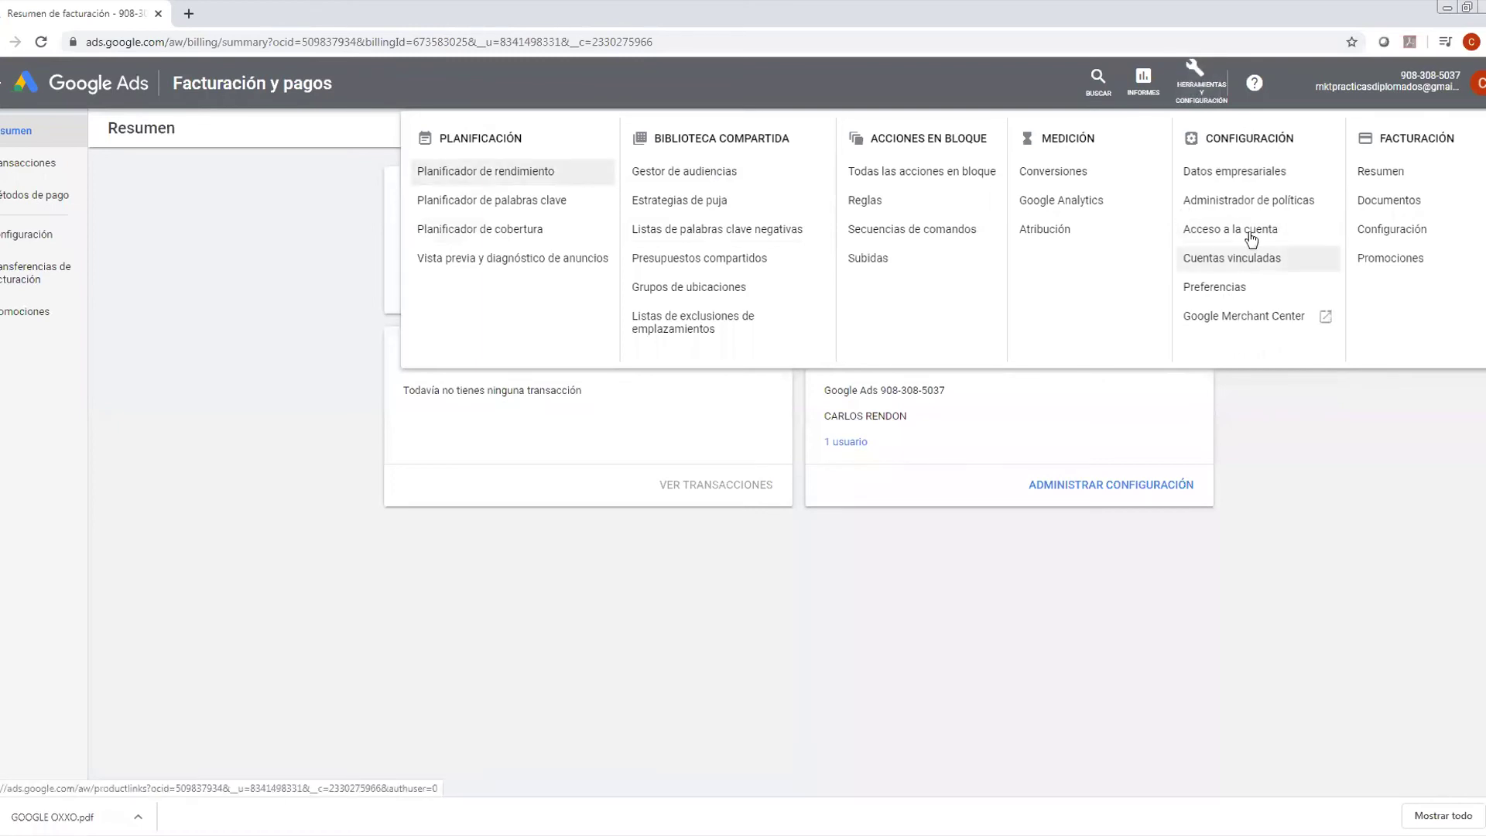
pyautogui.click(1269, 224)
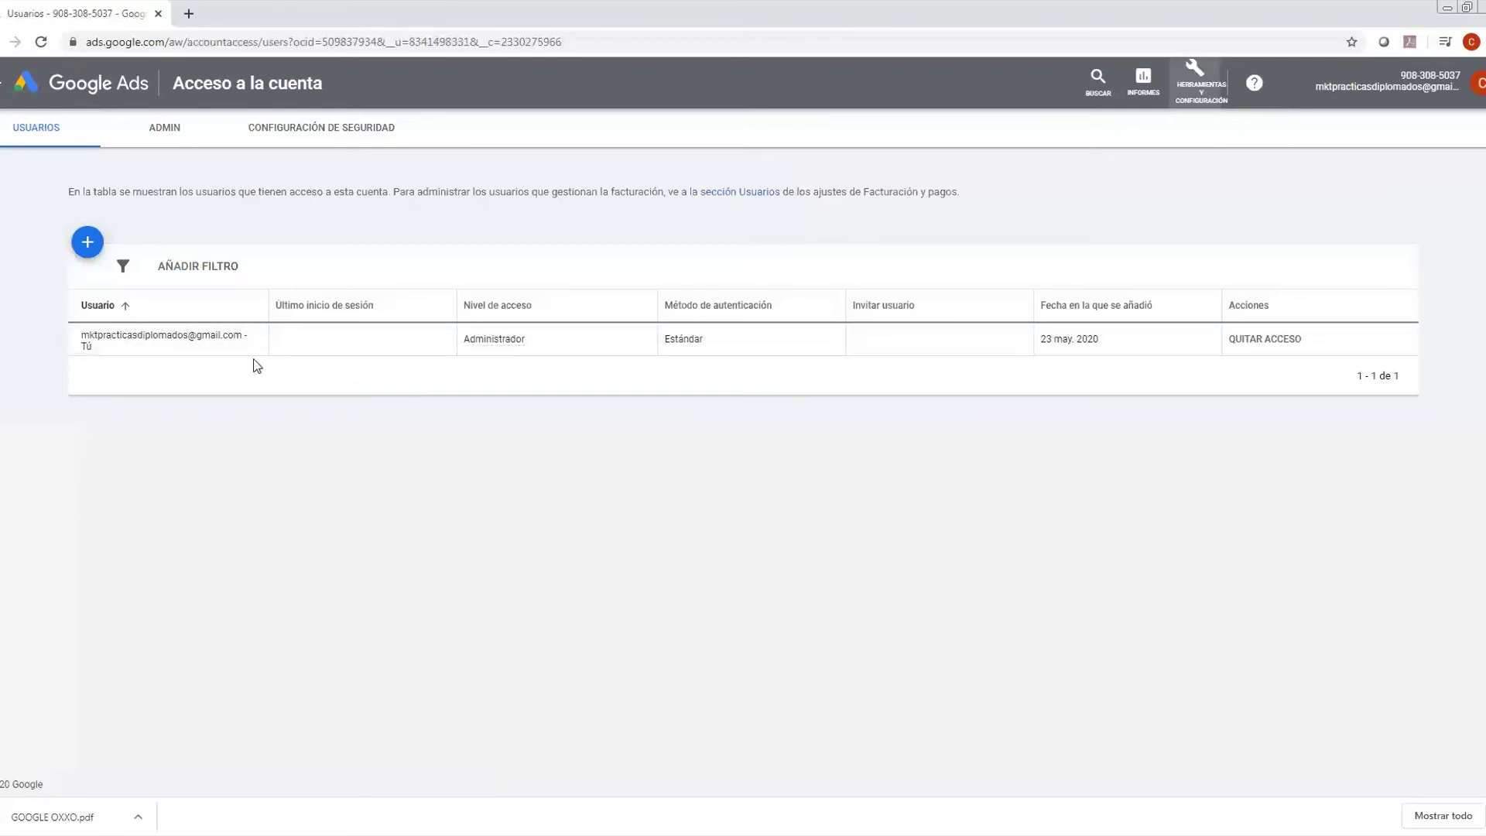
pyautogui.click(88, 244)
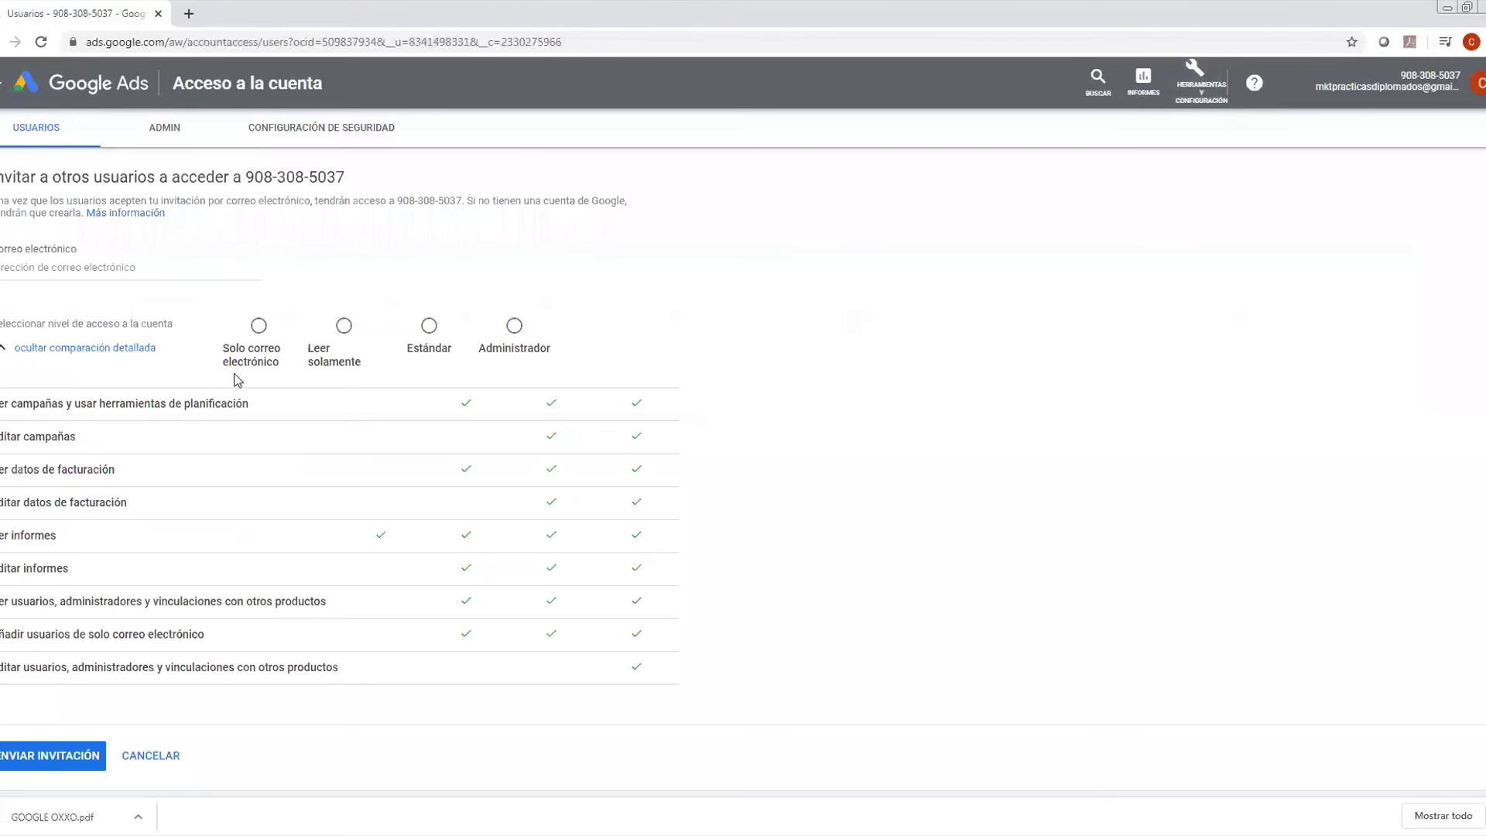
# Try the Solo correo electrónico and Leer solamente access levels in the invitation and review the permissions each one grants.
pyautogui.click(260, 327)
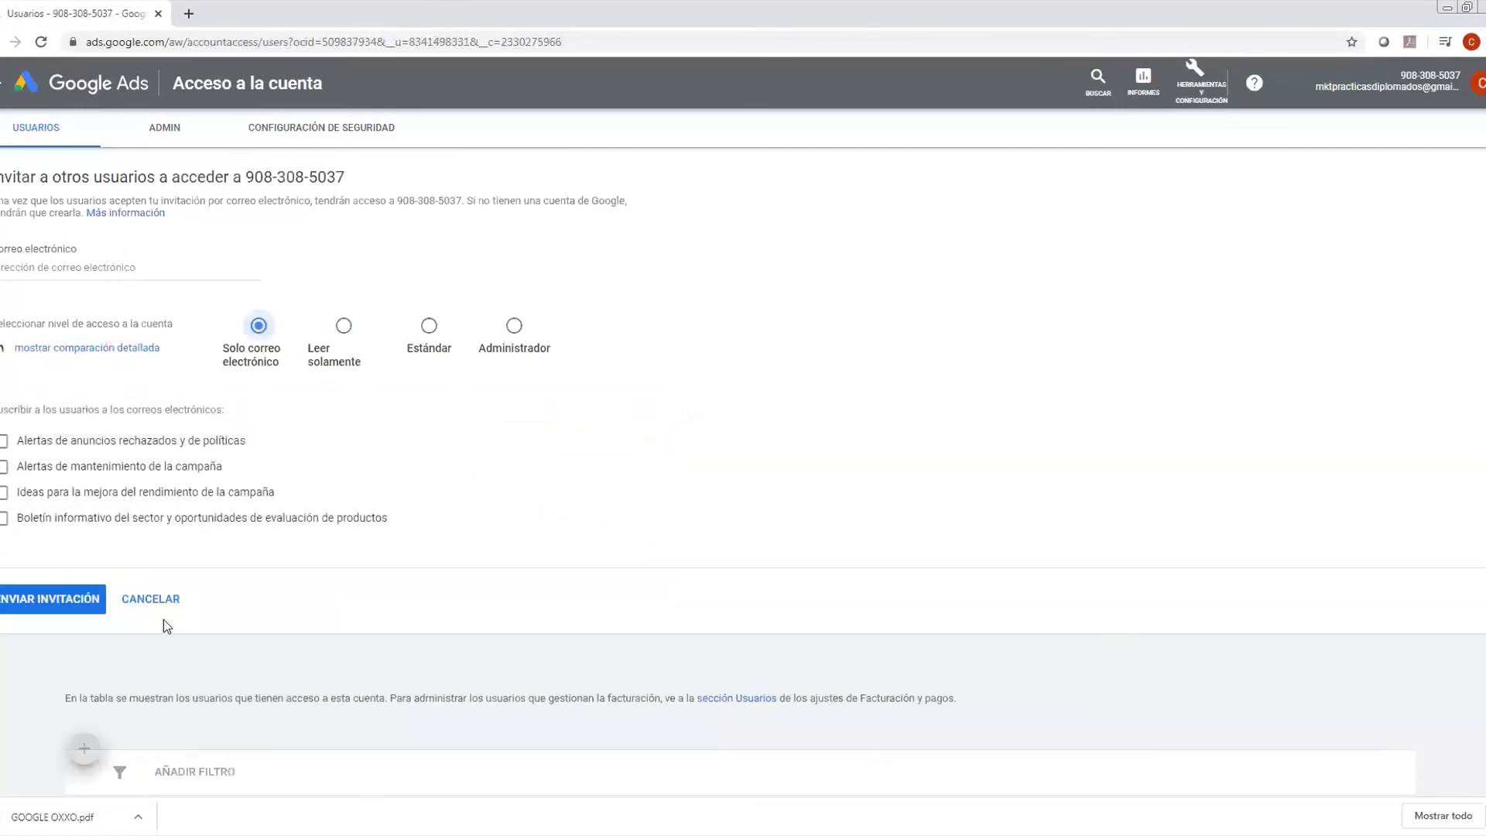
pyautogui.click(119, 267)
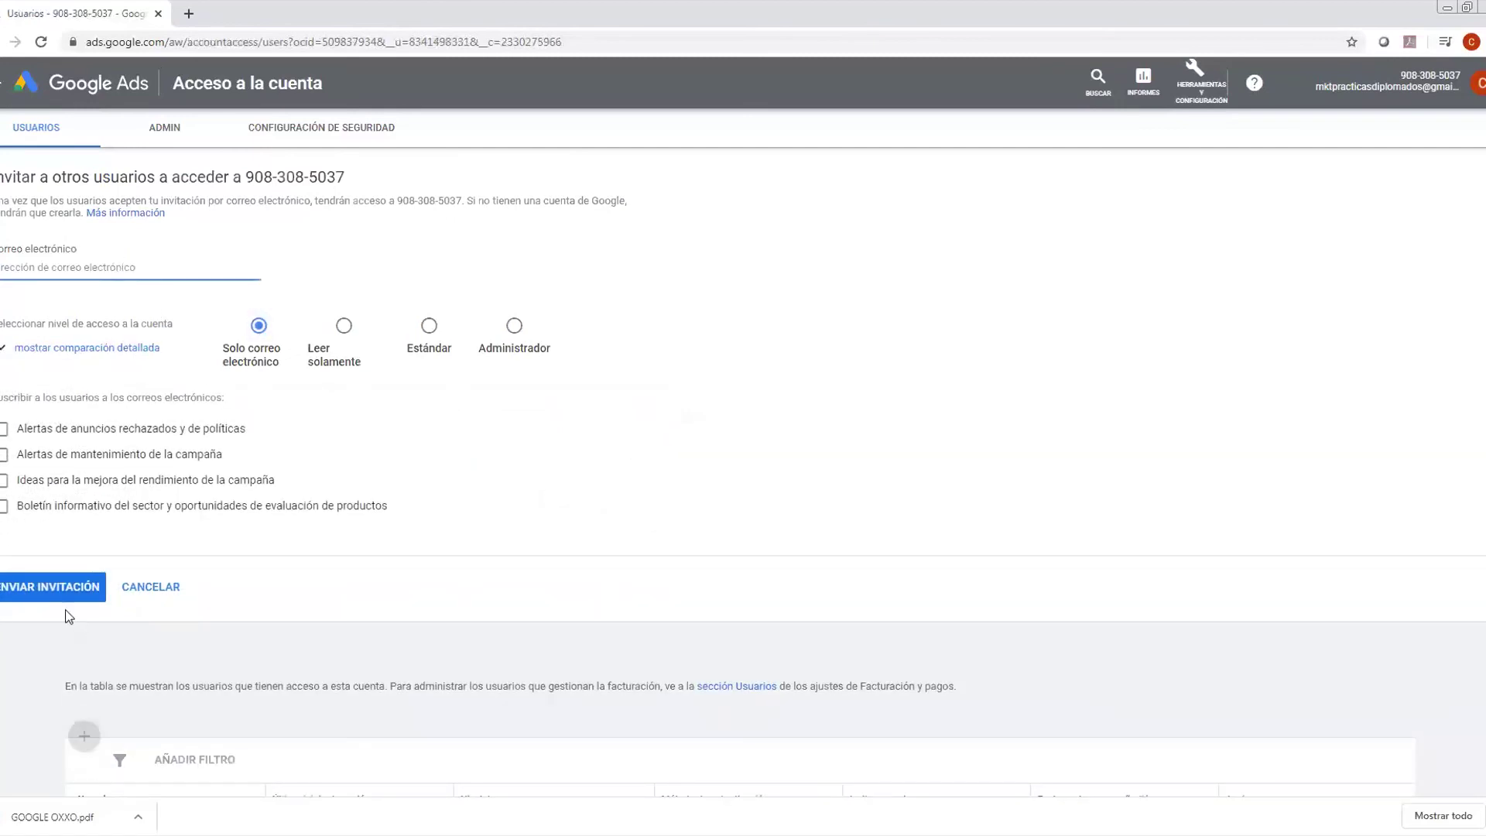
pyautogui.click(344, 327)
pyautogui.click(345, 327)
pyautogui.click(342, 329)
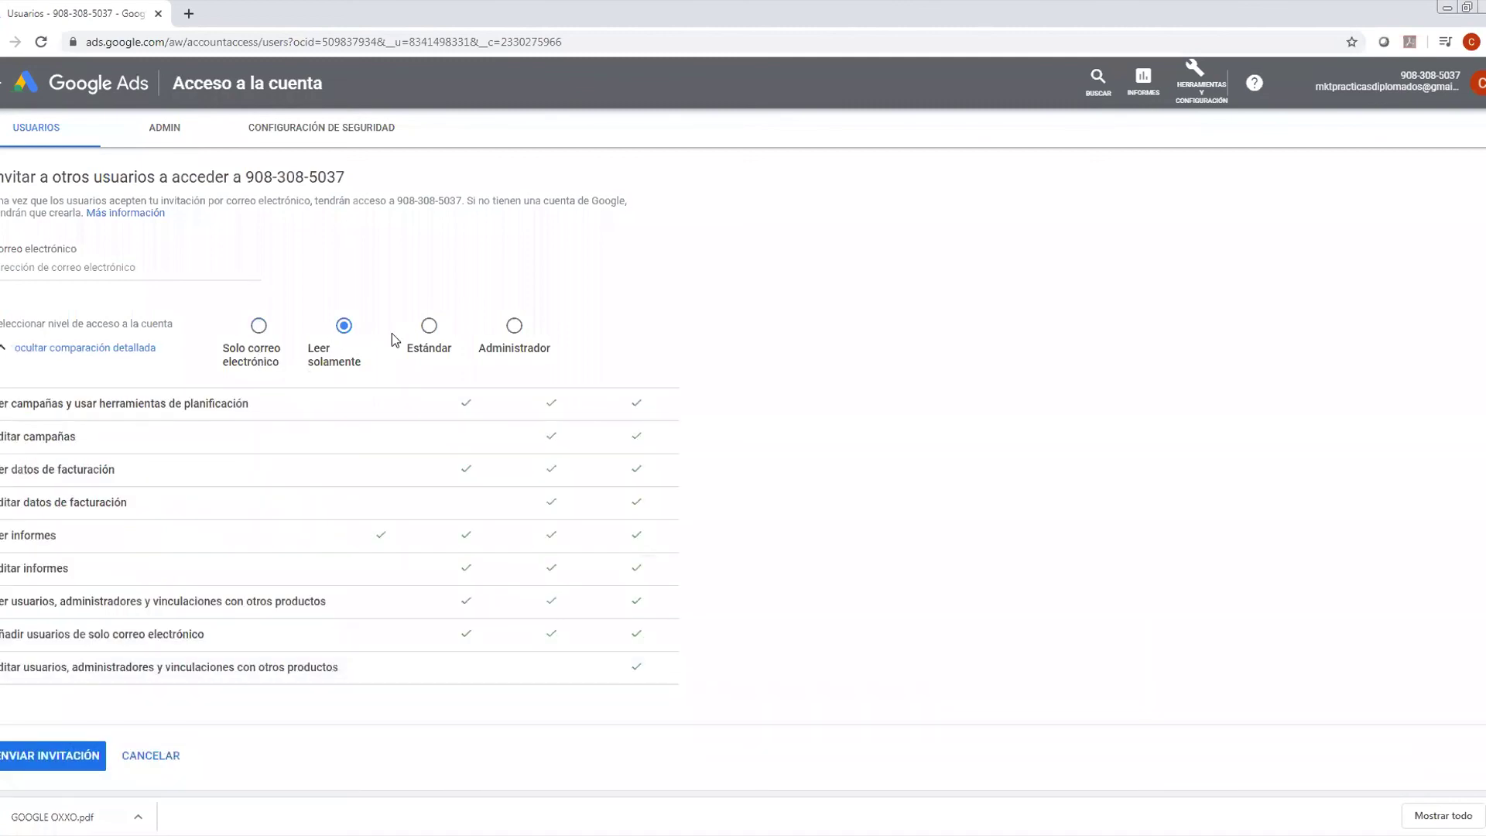
pyautogui.click(72, 264)
pyautogui.moveTo(86, 403); pyautogui.dragTo(576, 444)
pyautogui.scroll(-2, 445, 423)
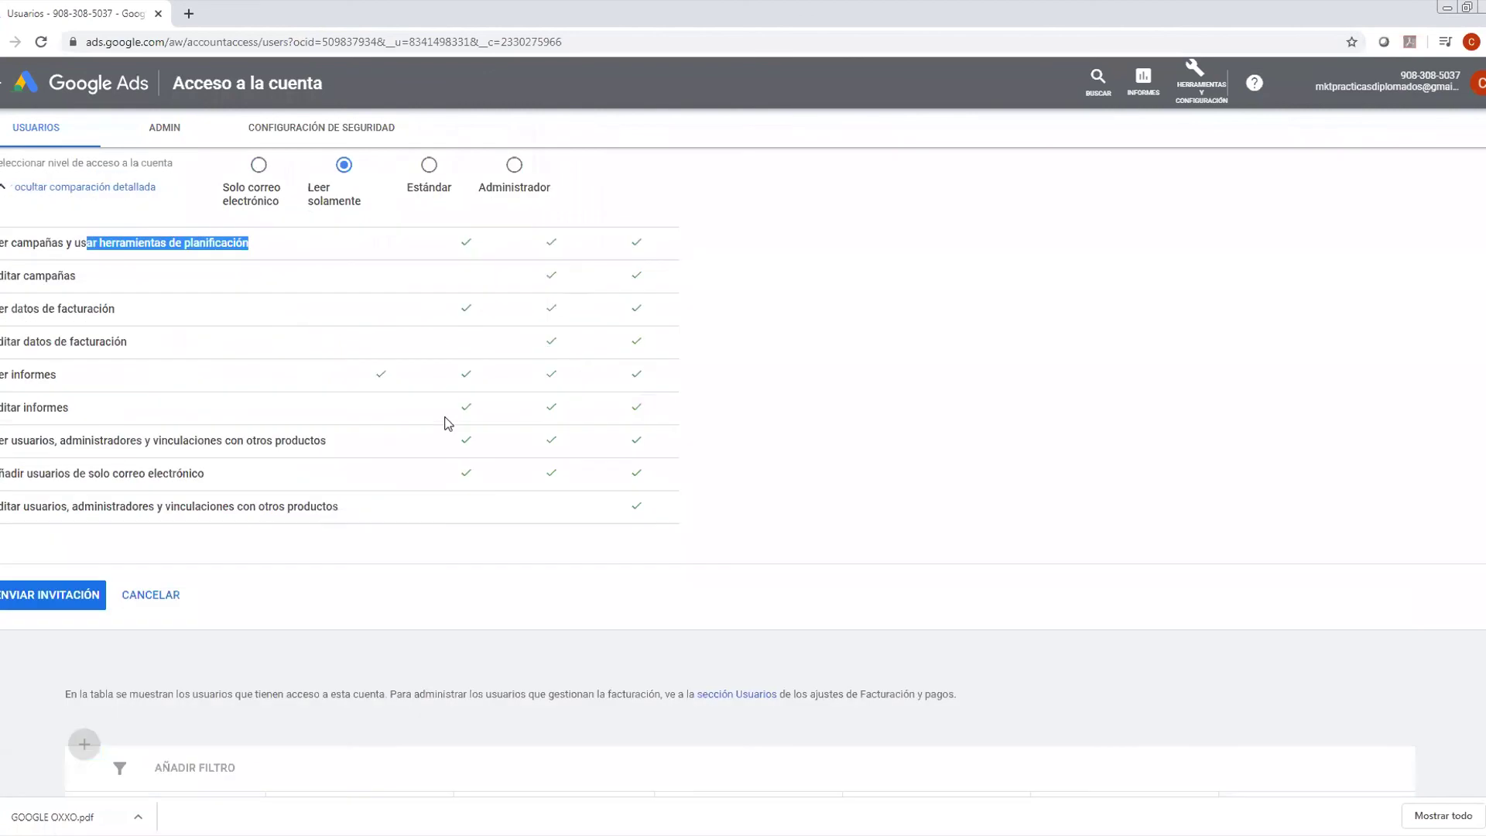
pyautogui.scroll(-3, 445, 424)
pyautogui.scroll(4, 485, 338)
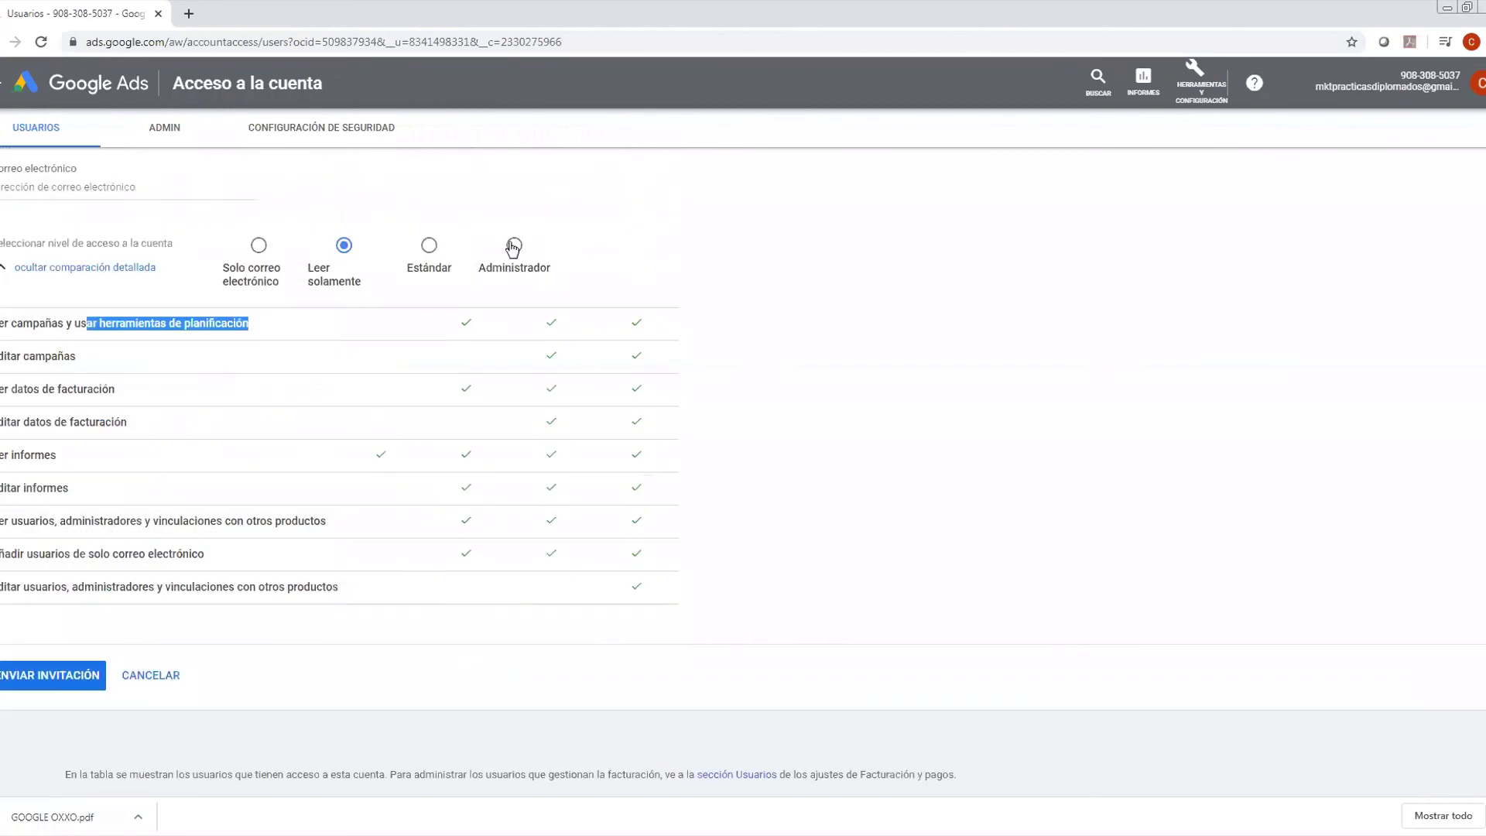
# Try the Administrador and Estándar access levels, and check the existing user's access level in the users table.
pyautogui.click(515, 249)
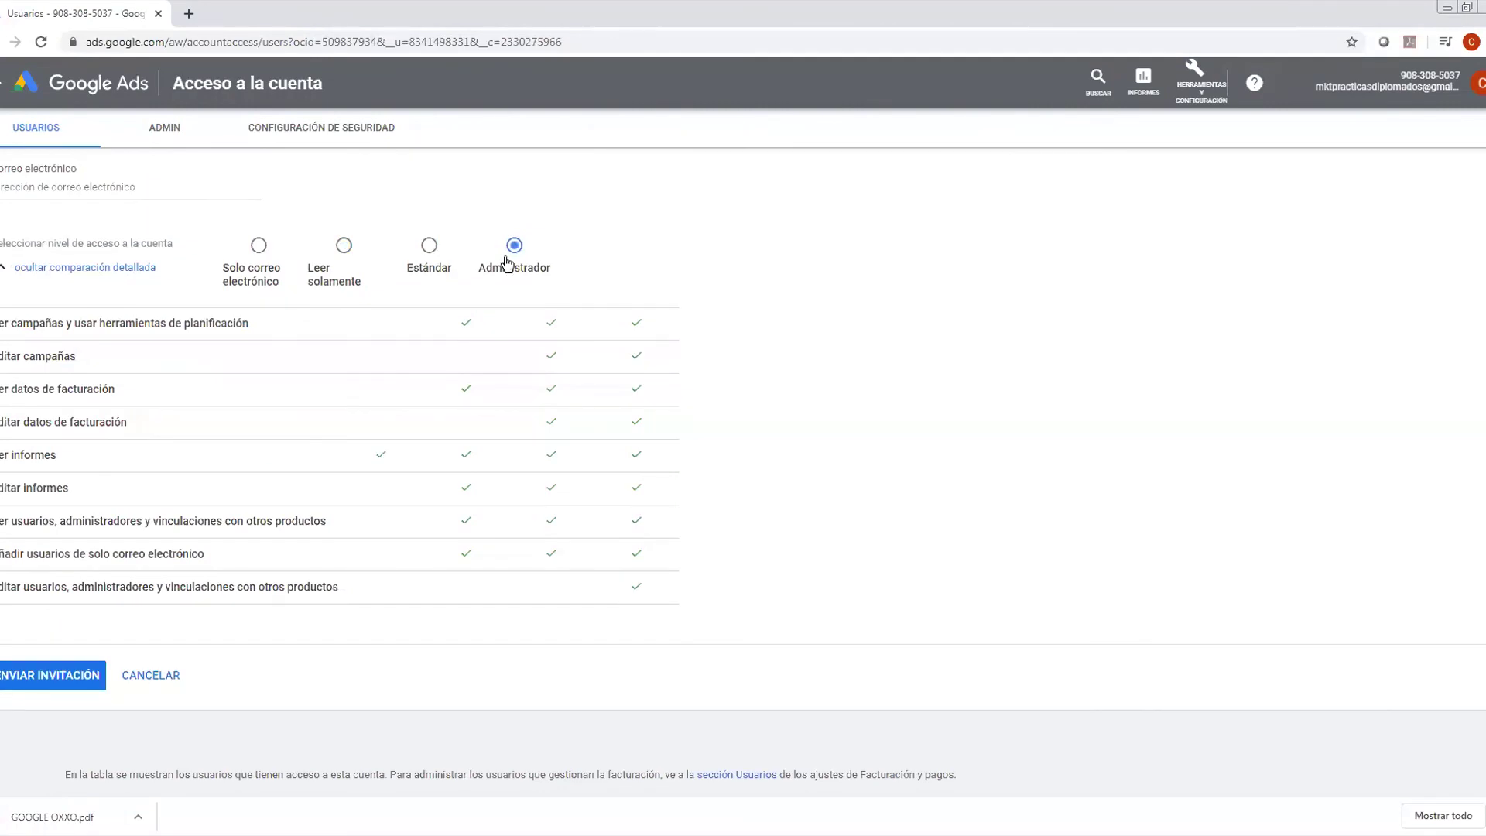
pyautogui.scroll(1, 433, 322)
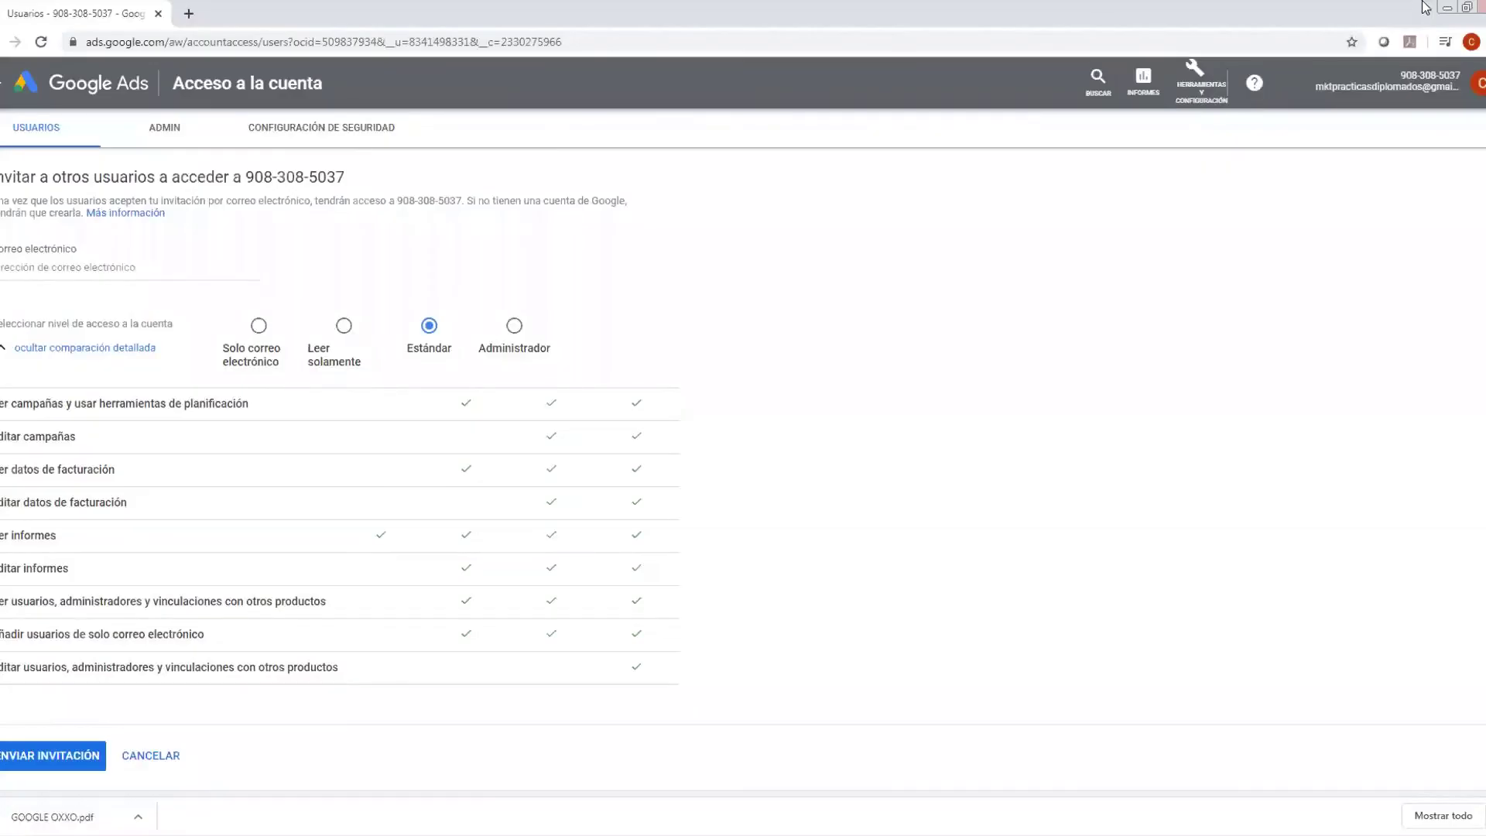
pyautogui.scroll(-4, 351, 580)
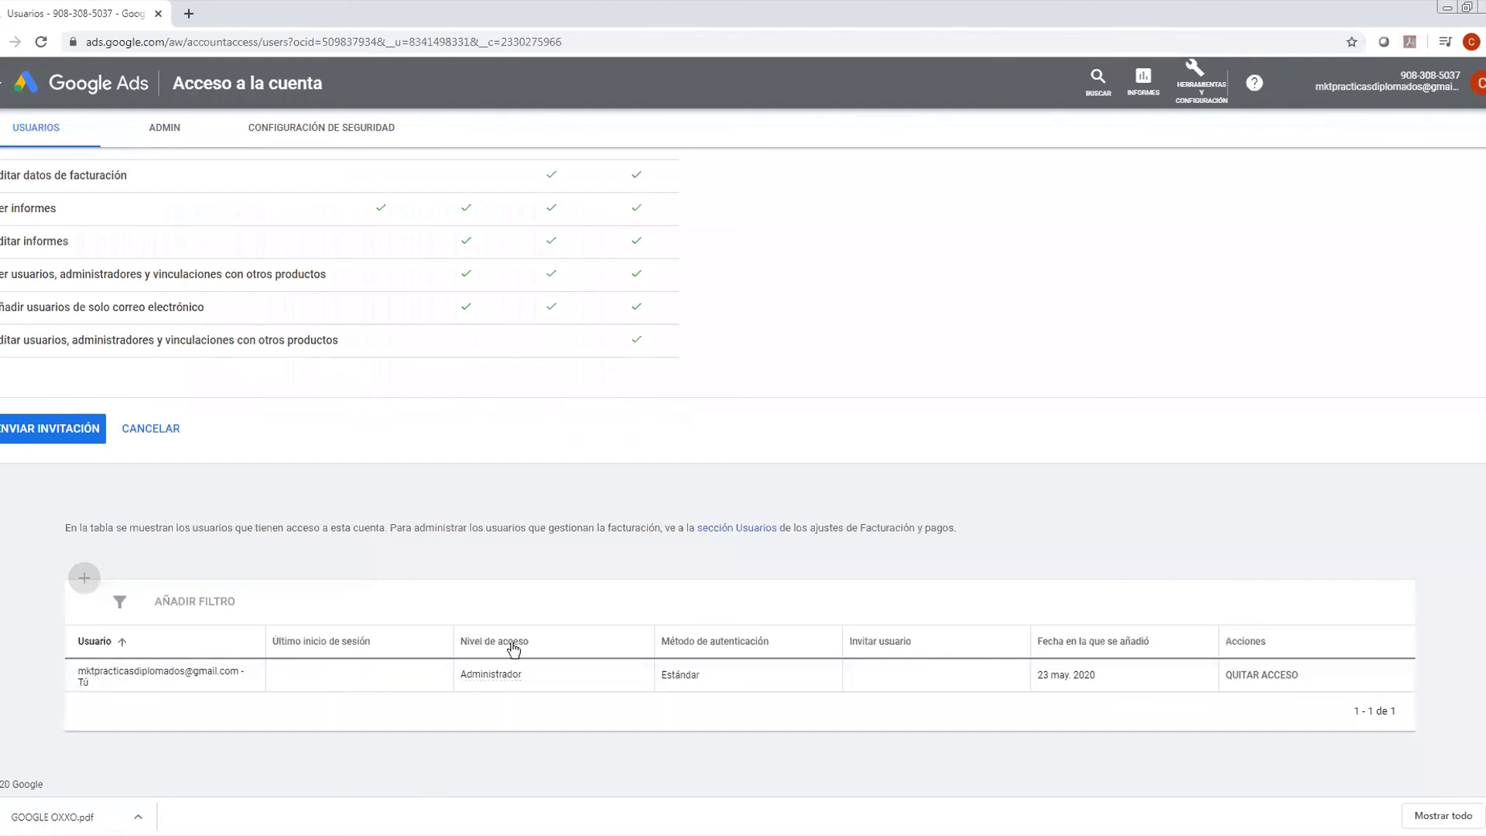
pyautogui.moveTo(508, 645)
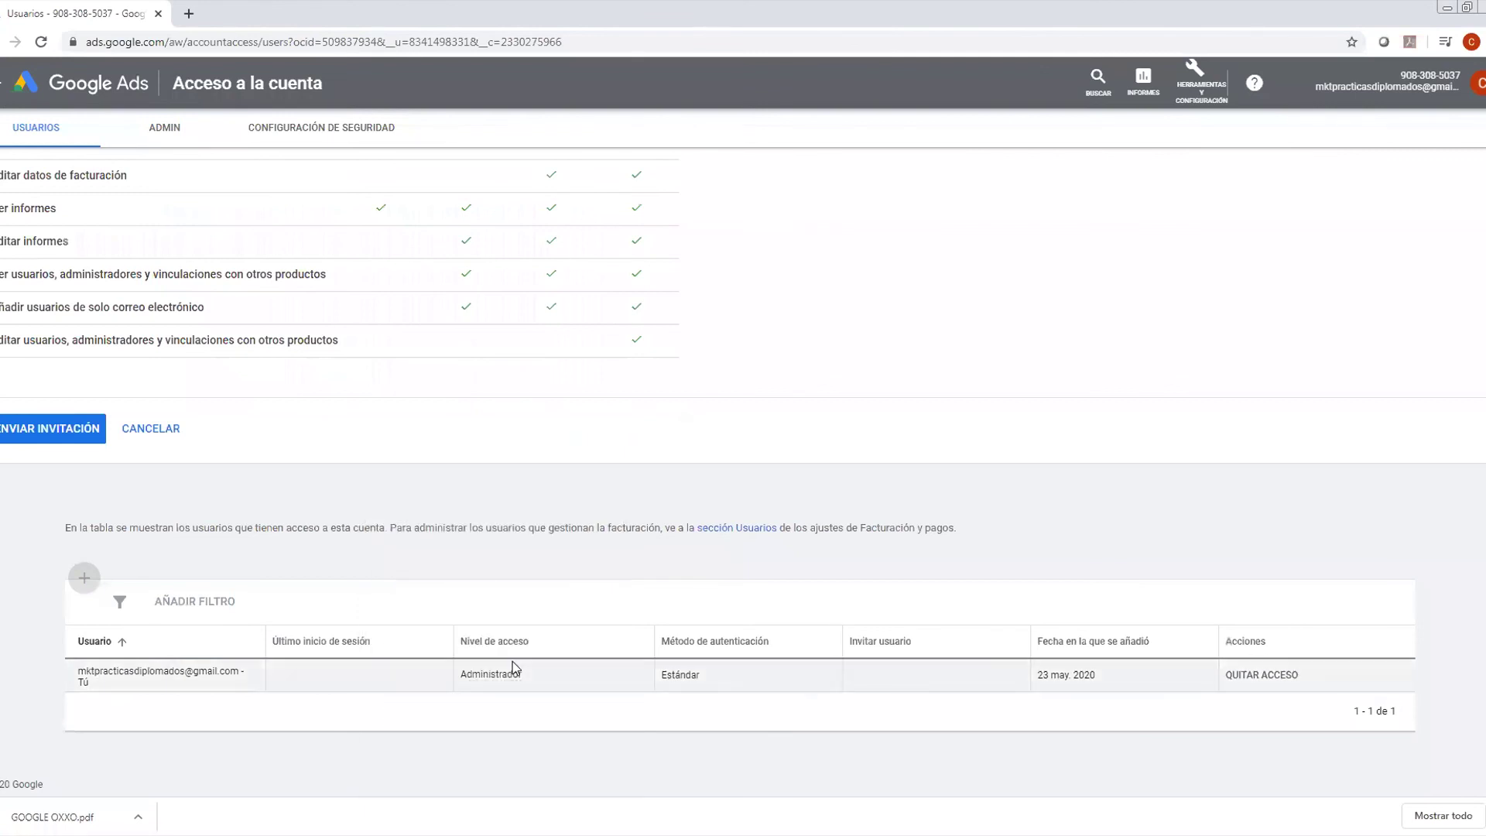
# Set the invited user's access level to Administrador, activate the empty email field and review the detailed permissions comparison.
pyautogui.scroll(4, 515, 320)
pyautogui.click(514, 325)
pyautogui.click(71, 265)
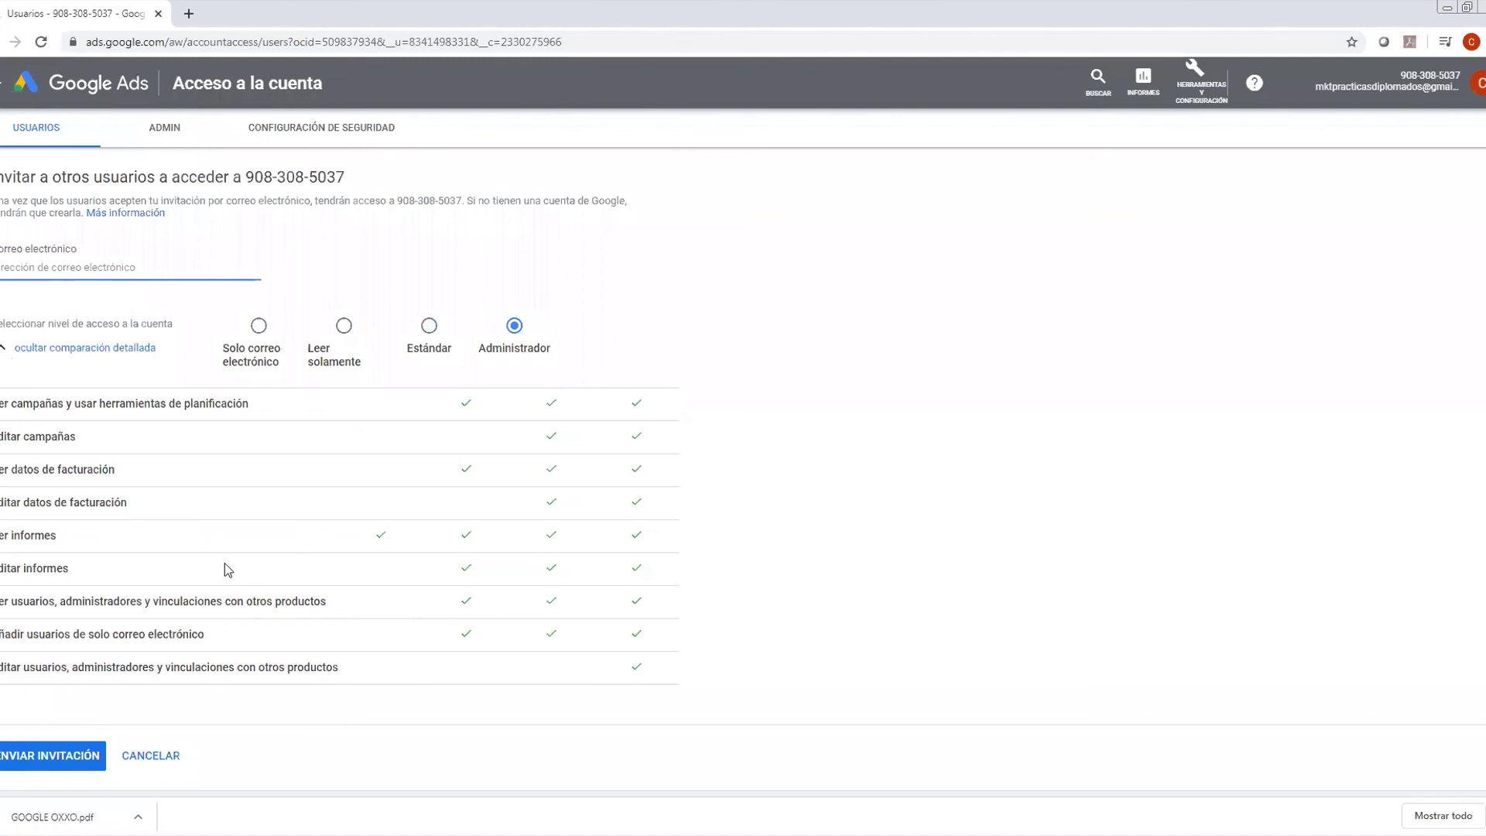
pyautogui.scroll(-1, 226, 569)
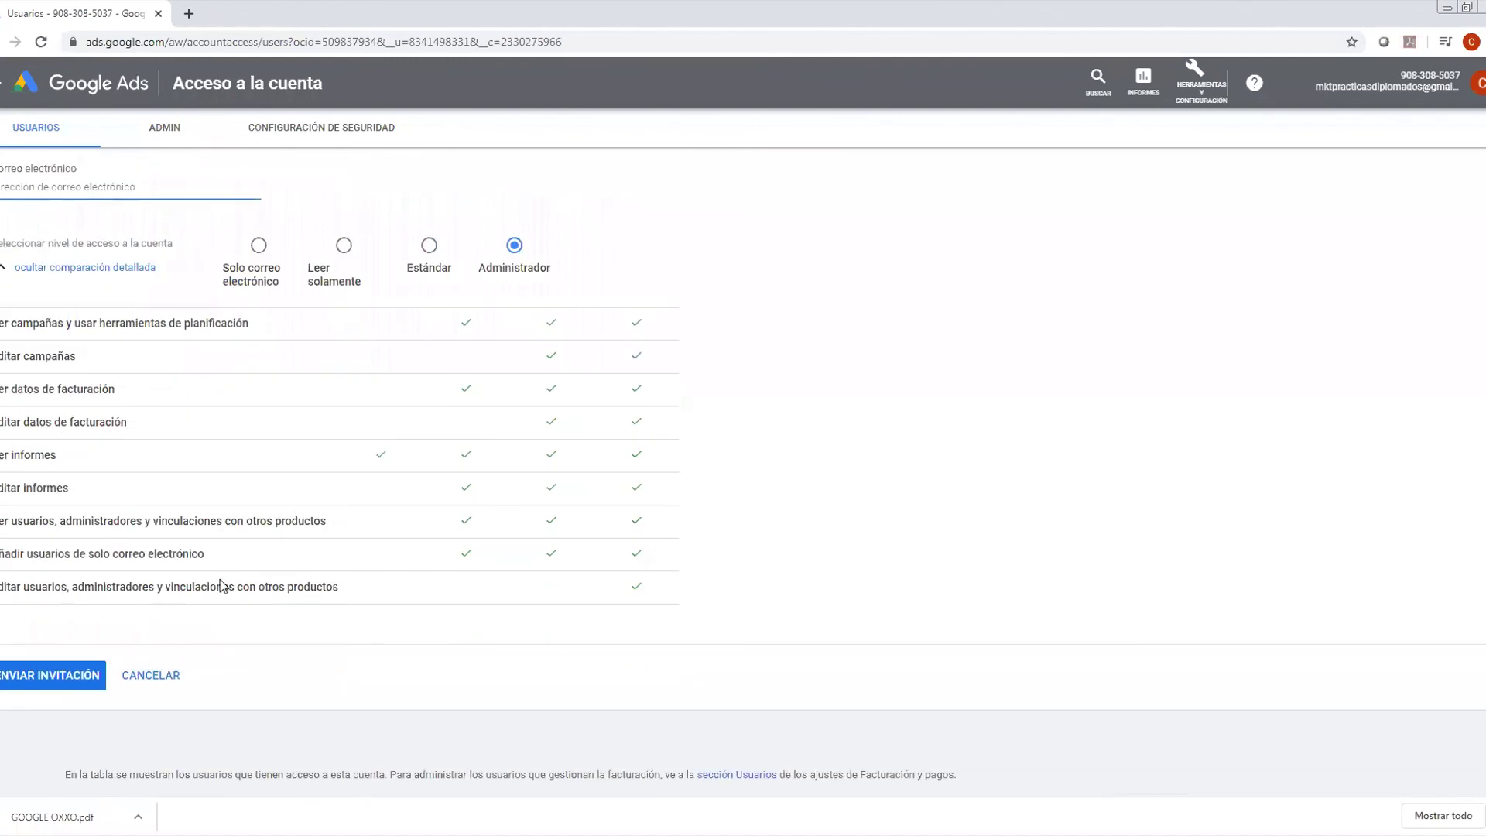
pyautogui.scroll(1, 226, 569)
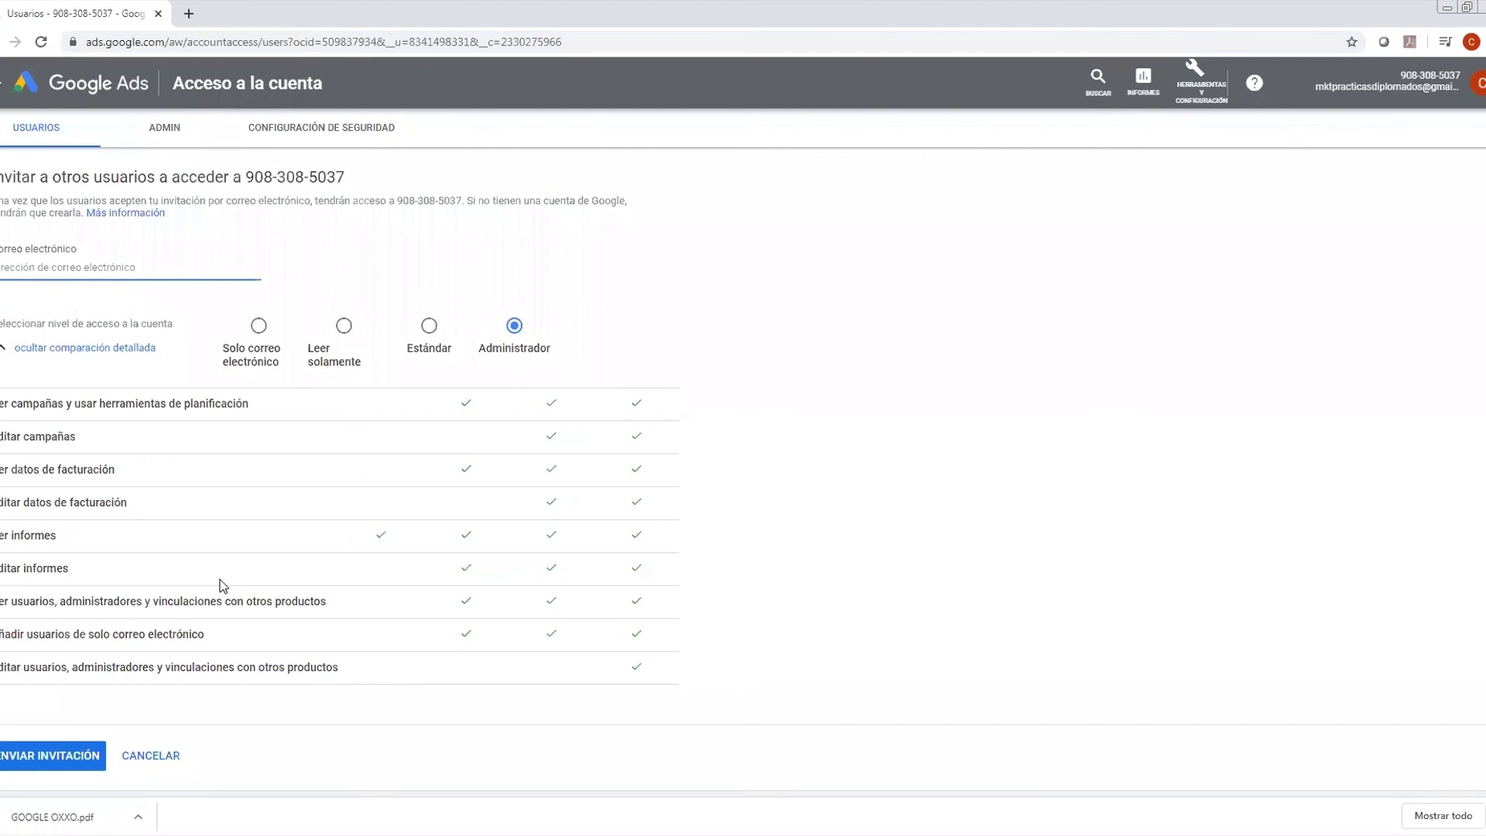